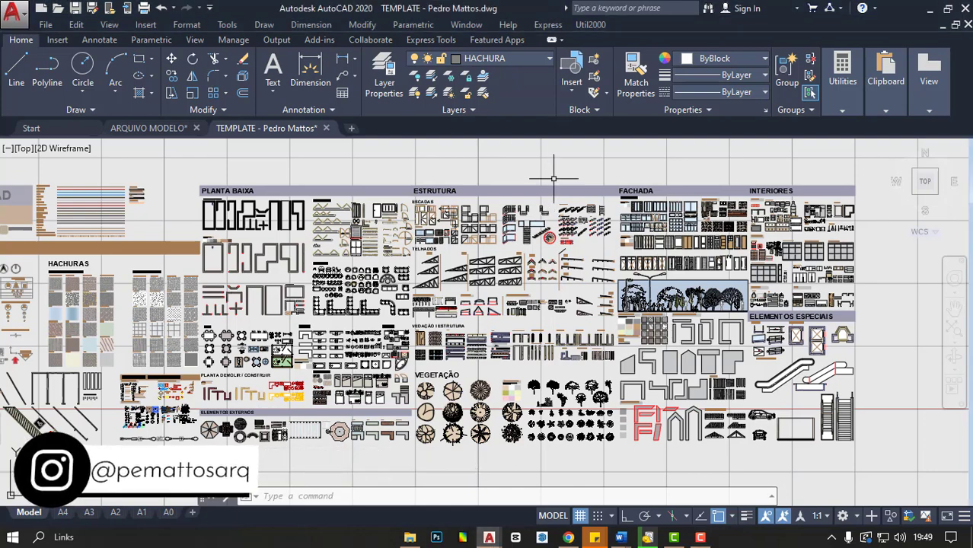
# - Pan and zoom the TEMPLATE library to the ESTRUTURA, ESCADAS and FACHADA block headings
pyautogui.scroll(2, 587, 226)
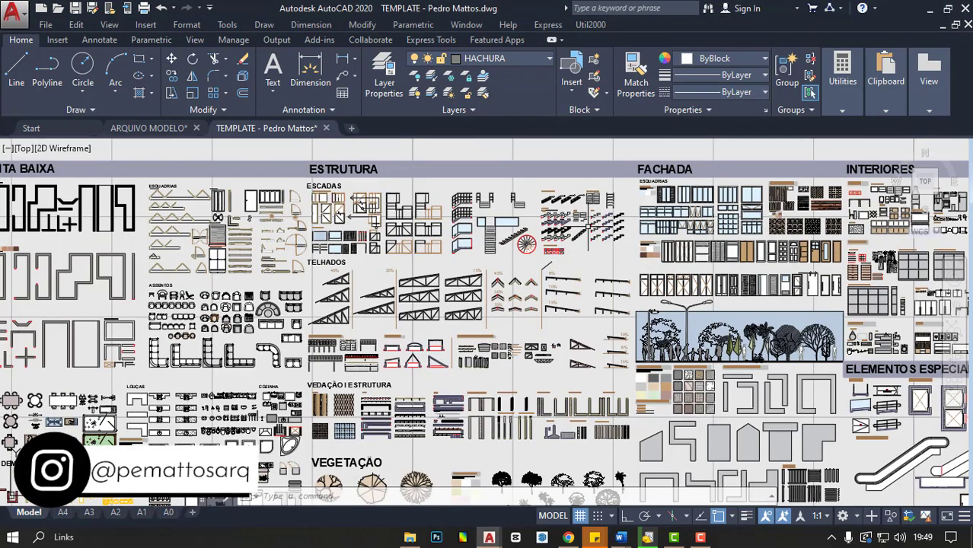
pyautogui.moveTo(587, 226); pyautogui.dragTo(568, 223, button='middle')
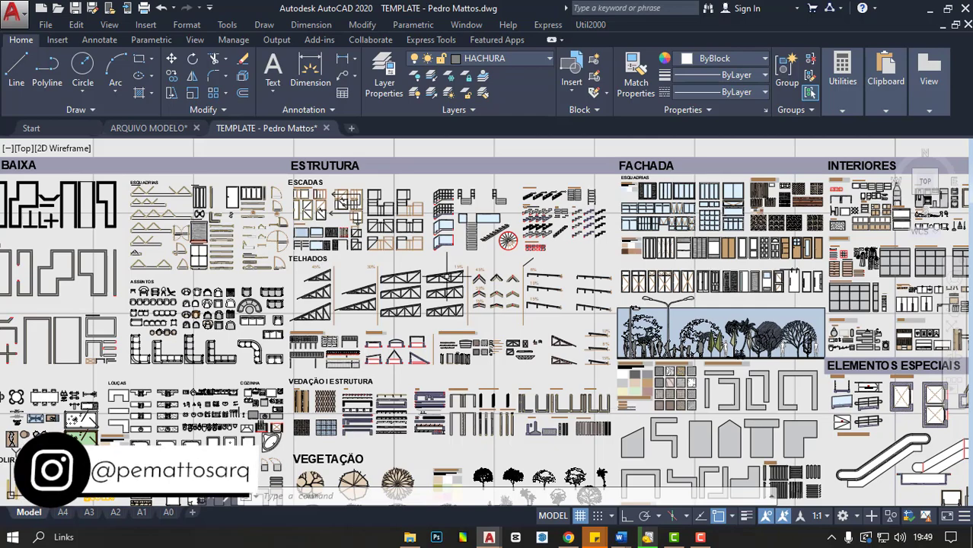
pyautogui.scroll(3, 342, 198)
pyautogui.scroll(1, 358, 194)
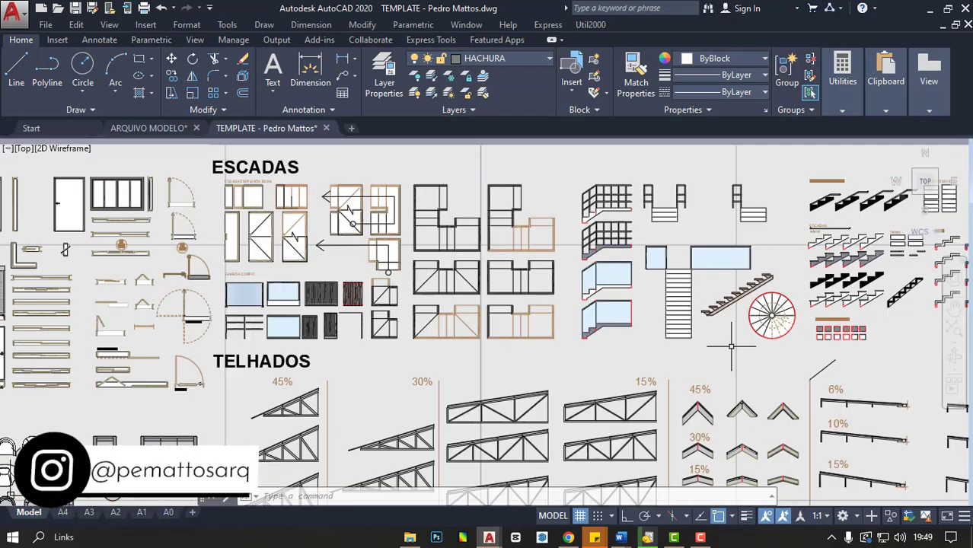
pyautogui.moveTo(730, 347); pyautogui.dragTo(564, 270, button='middle')
pyautogui.scroll(-2, 564, 269)
pyautogui.moveTo(557, 336); pyautogui.dragTo(562, 246, button='middle')
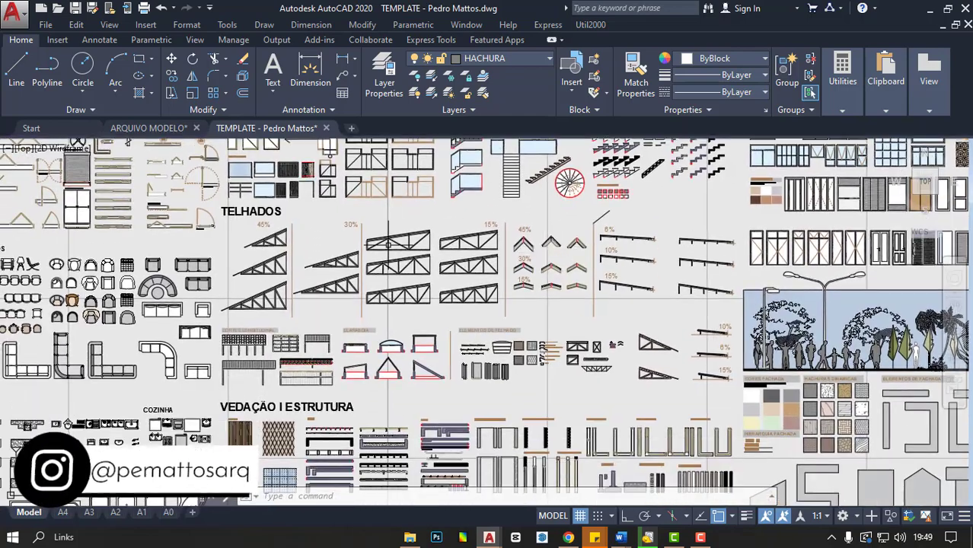
pyautogui.moveTo(414, 203)
pyautogui.mouseDown(button='middle')
pyautogui.moveTo(471, 312)
pyautogui.moveTo(480, 195)
pyautogui.mouseUp(button='middle')
pyautogui.scroll(1, 686, 269)
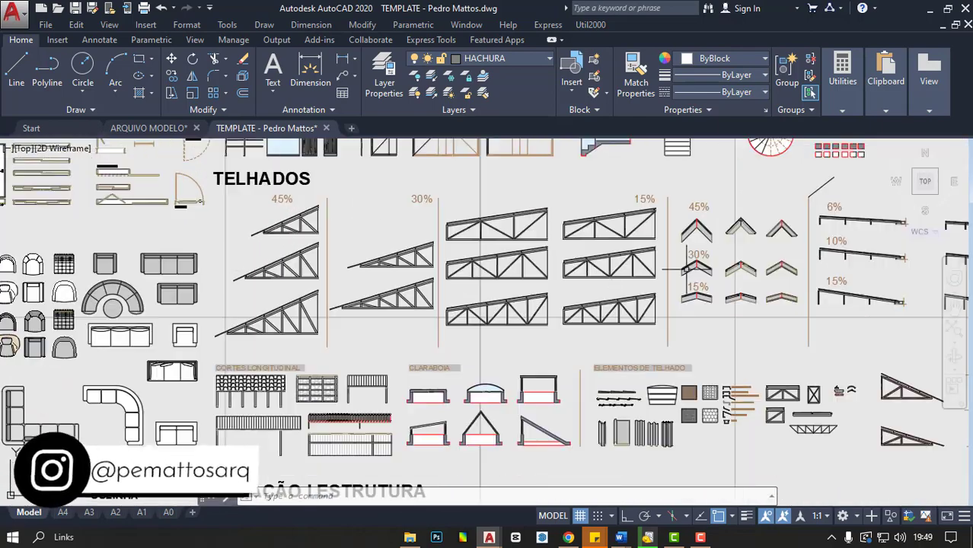
# - Continue past the trusses, CLARABOIA, PISOS and LAJES blocks to the PAREDES wall blocks
pyautogui.moveTo(670, 335); pyautogui.dragTo(549, 198, button='middle')
pyautogui.moveTo(456, 304); pyautogui.dragTo(434, 213, button='middle')
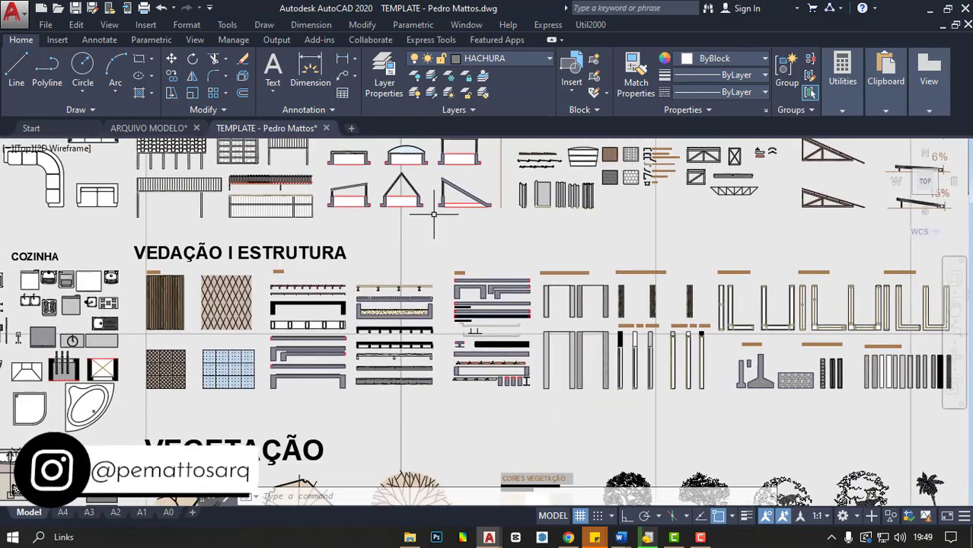
pyautogui.moveTo(383, 177); pyautogui.dragTo(417, 266, button='middle')
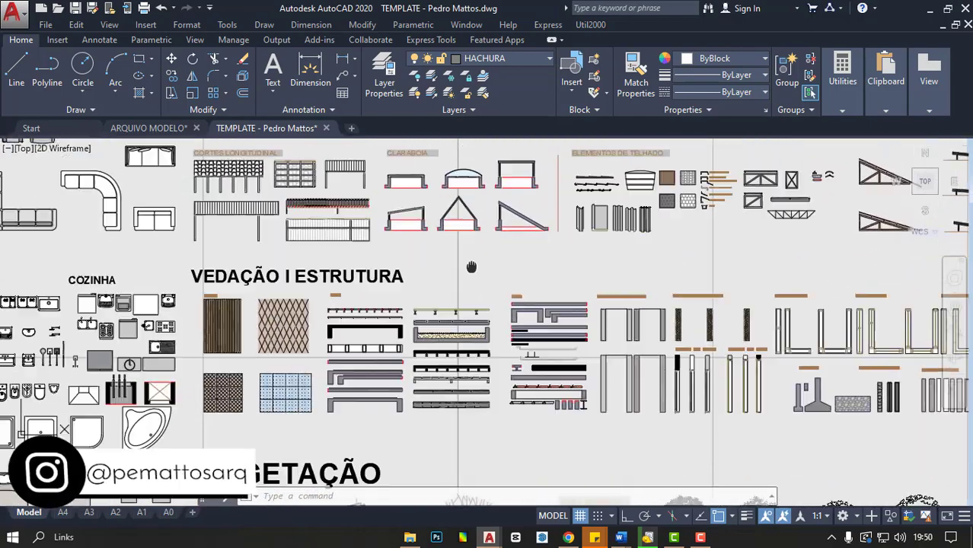
pyautogui.moveTo(411, 335); pyautogui.dragTo(417, 221, button='middle')
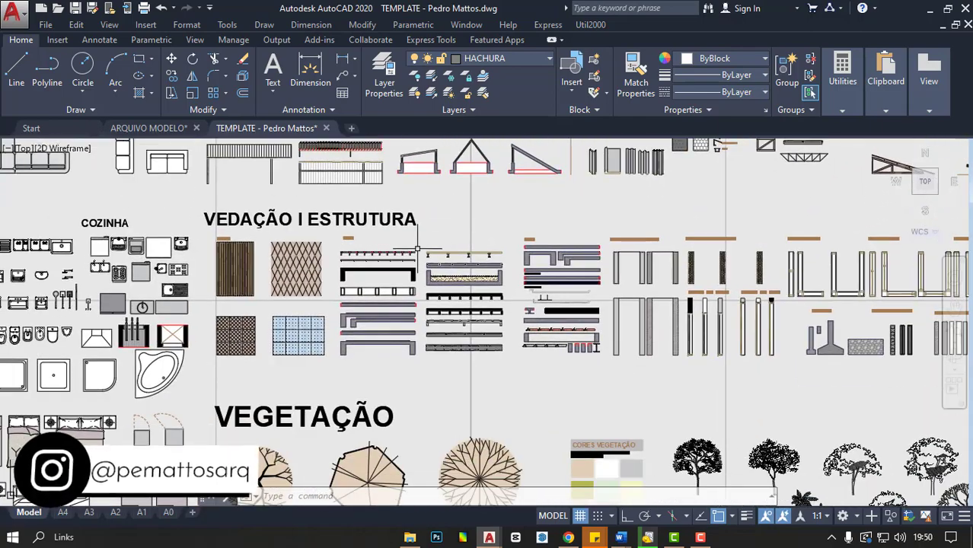
pyautogui.scroll(3, 419, 246)
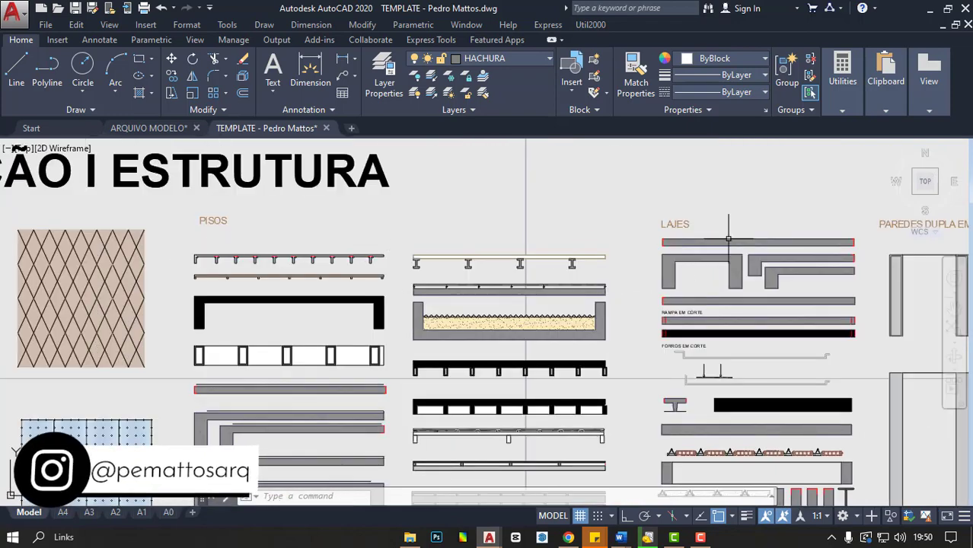
pyautogui.moveTo(866, 265); pyautogui.dragTo(349, 243, button='middle')
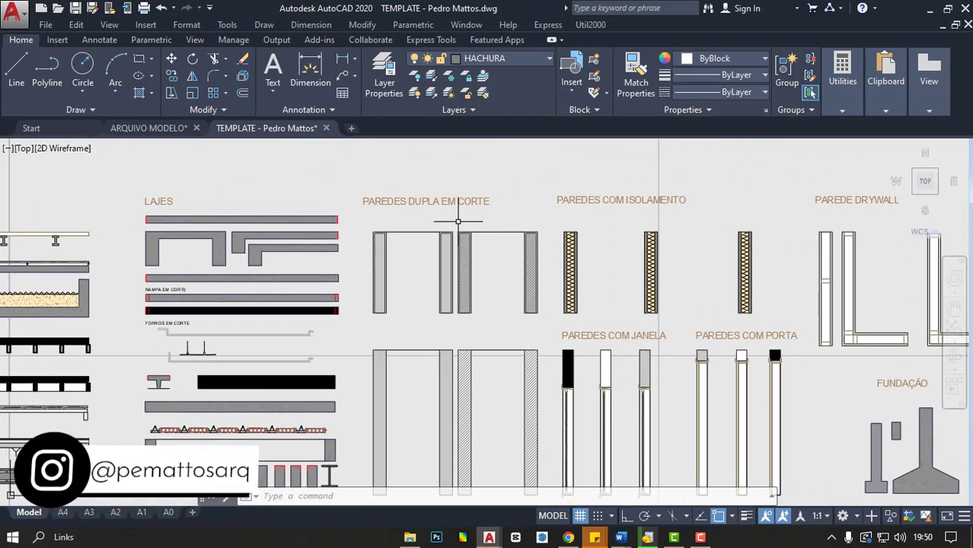
pyautogui.scroll(-2, 587, 244)
# - Copy the drywall and two insulated wall pieces and paste them into the template
pyautogui.click(736, 267)
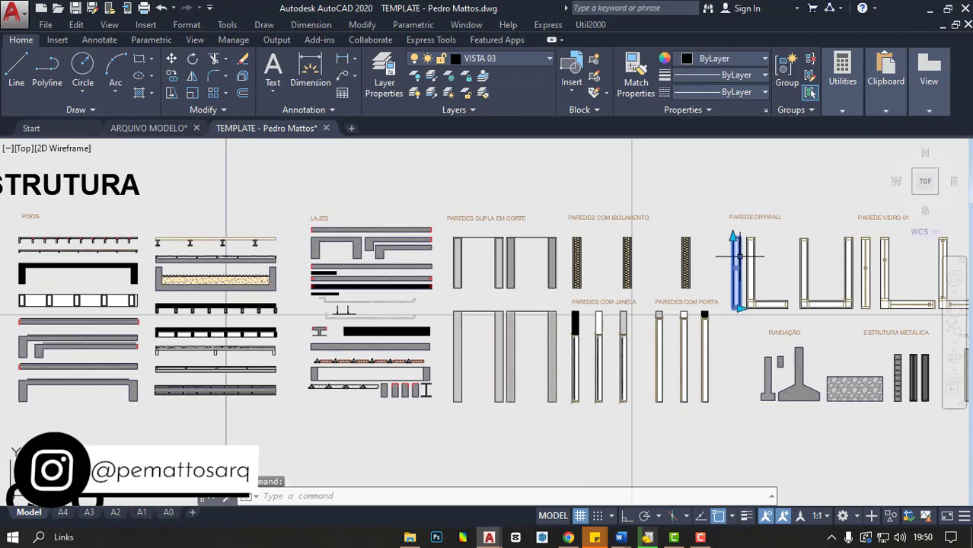
pyautogui.click(626, 263)
pyautogui.click(685, 258)
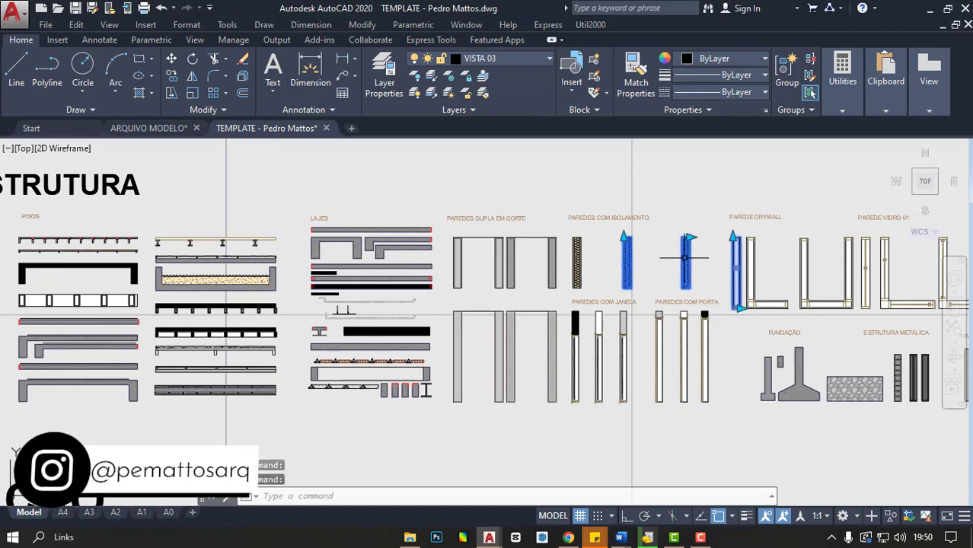
pyautogui.hotkey('ctrl', 'c')
pyautogui.scroll(-3, 533, 274)
pyautogui.scroll(3, 450, 282)
pyautogui.hotkey('ctrl', 'v')
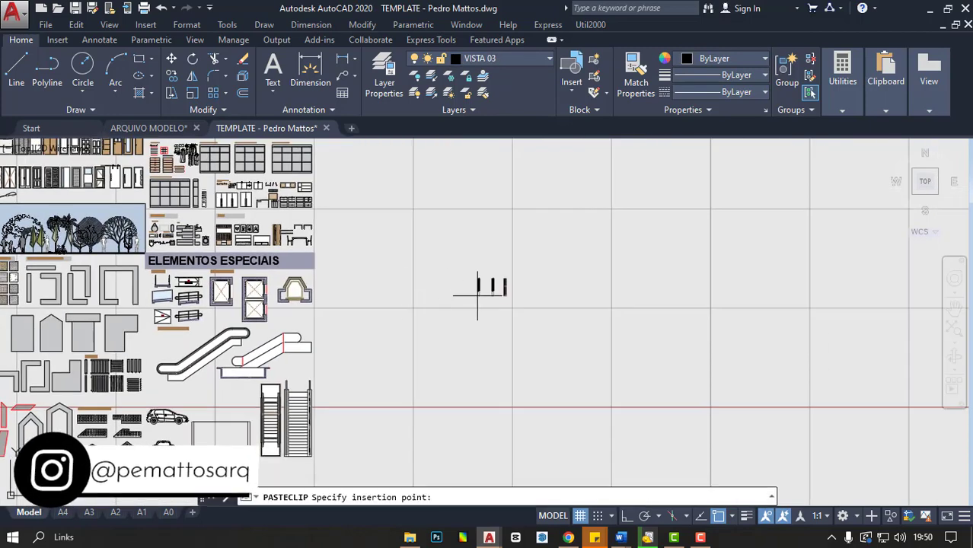
# - Window-select the pasted walls, then switch to the ARQUIVO MODELO drawing
pyautogui.scroll(3, 477, 303)
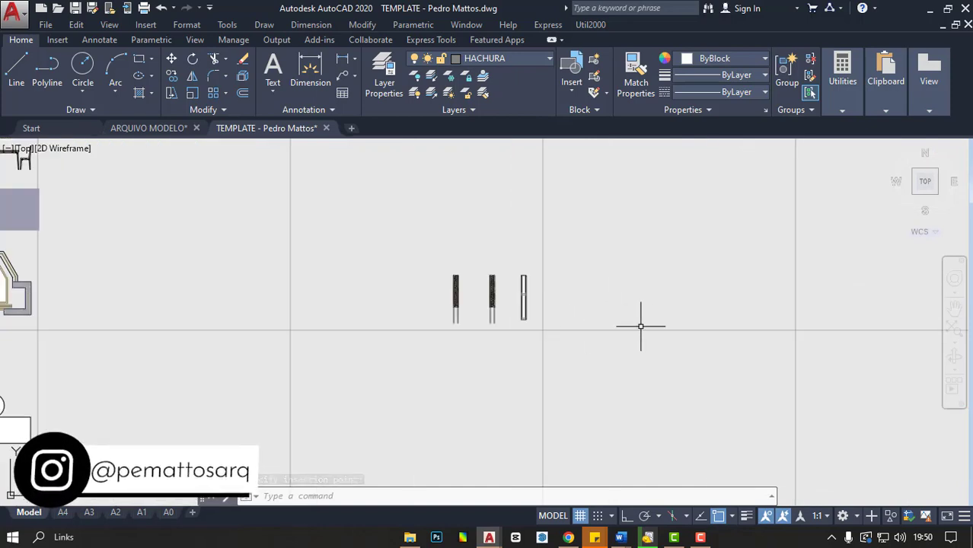
pyautogui.scroll(-1, 615, 331)
pyautogui.scroll(-2, 479, 317)
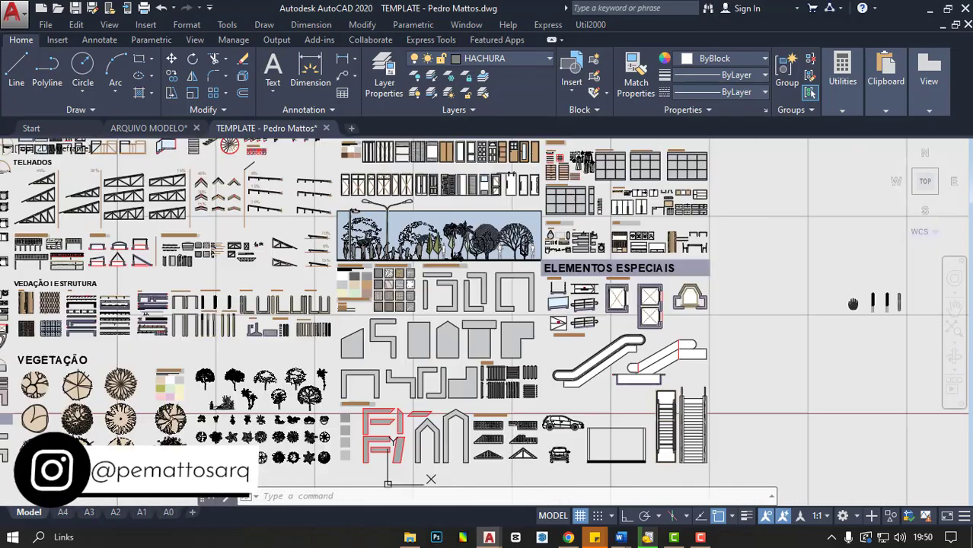
pyautogui.moveTo(479, 317)
pyautogui.mouseDown(button='middle')
pyautogui.moveTo(510, 287)
pyautogui.moveTo(576, 313)
pyautogui.mouseUp(button='middle')
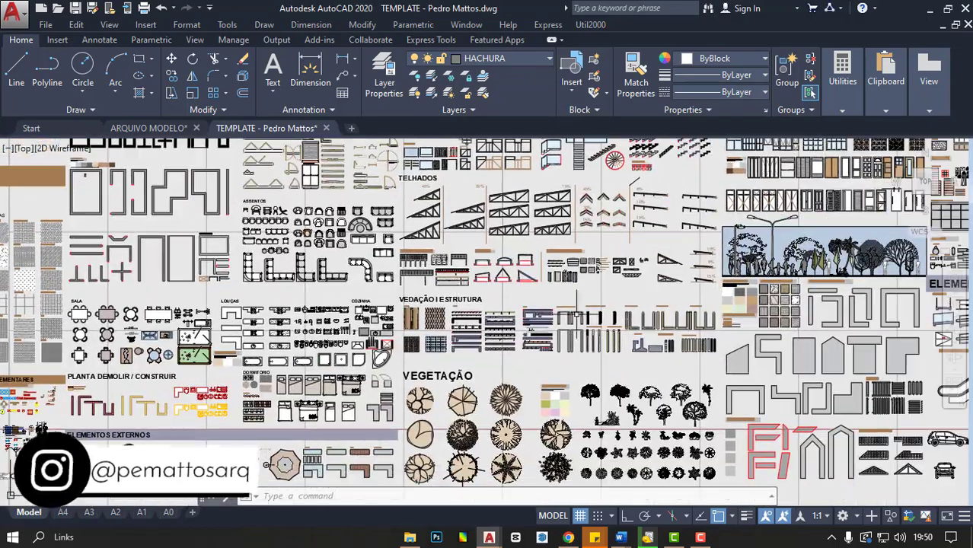
pyautogui.moveTo(725, 306); pyautogui.dragTo(189, 310, button='middle')
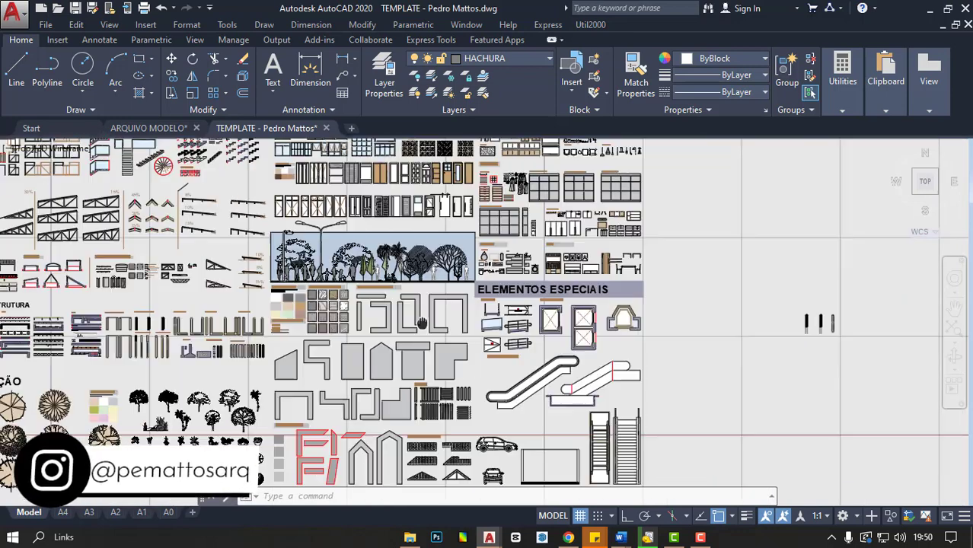
pyautogui.scroll(1, 652, 309)
pyautogui.click(875, 331)
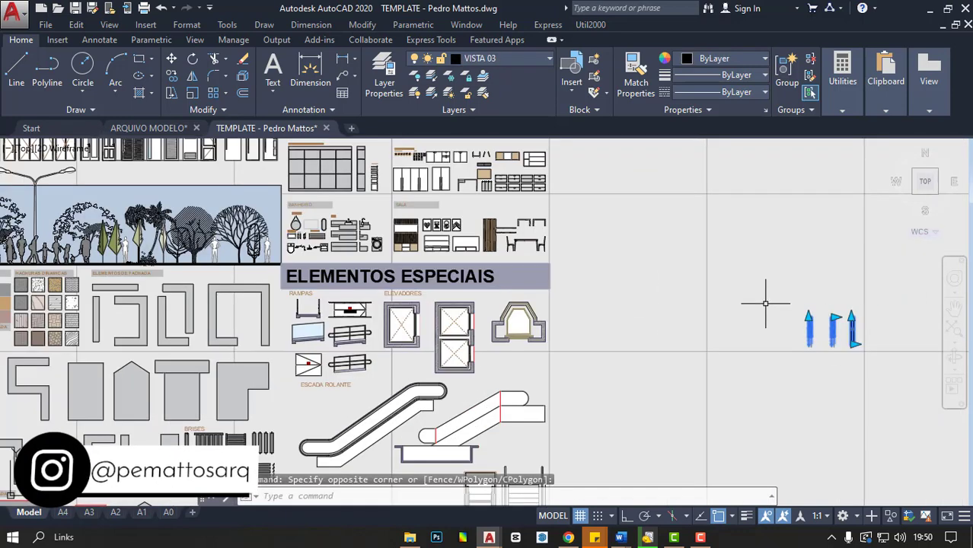
pyautogui.click(148, 128)
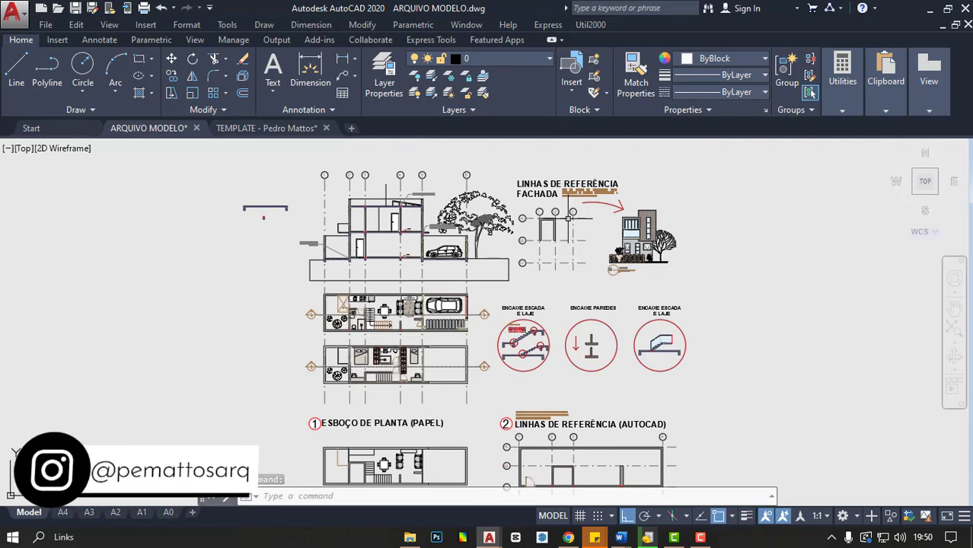
# - Draw a vertical reference line straight up from the left end of the section
pyautogui.moveTo(538, 260)
pyautogui.mouseDown(button='middle')
pyautogui.moveTo(542, 201)
pyautogui.moveTo(552, 330)
pyautogui.mouseUp(button='middle')
pyautogui.scroll(4, 450, 267)
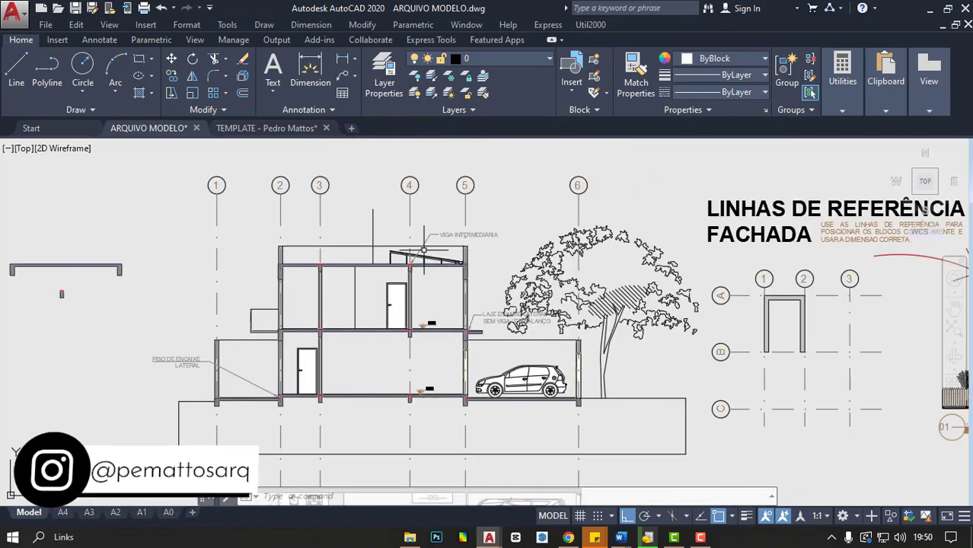
pyautogui.scroll(-2, 377, 221)
pyautogui.moveTo(377, 222); pyautogui.dragTo(428, 202, button='middle')
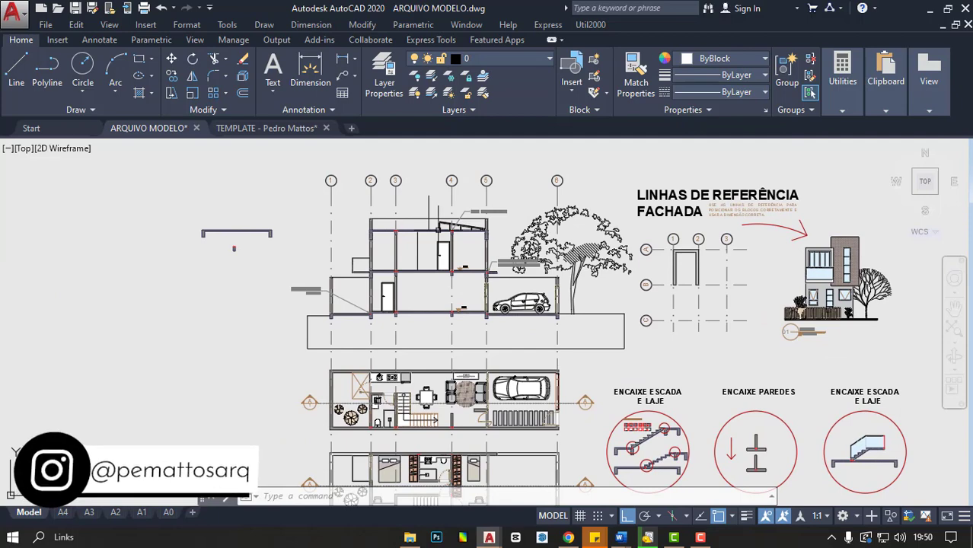
pyautogui.click(16, 68)
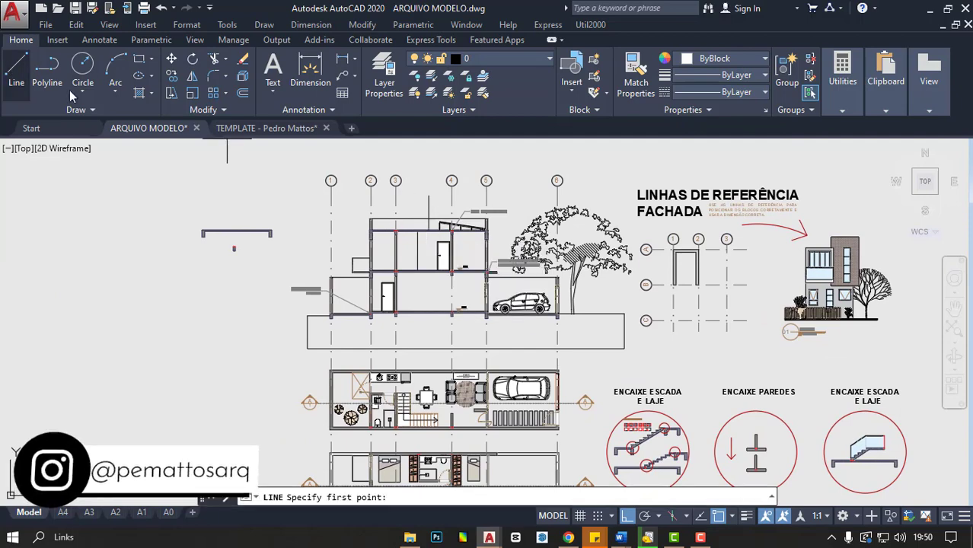
pyautogui.scroll(4, 351, 359)
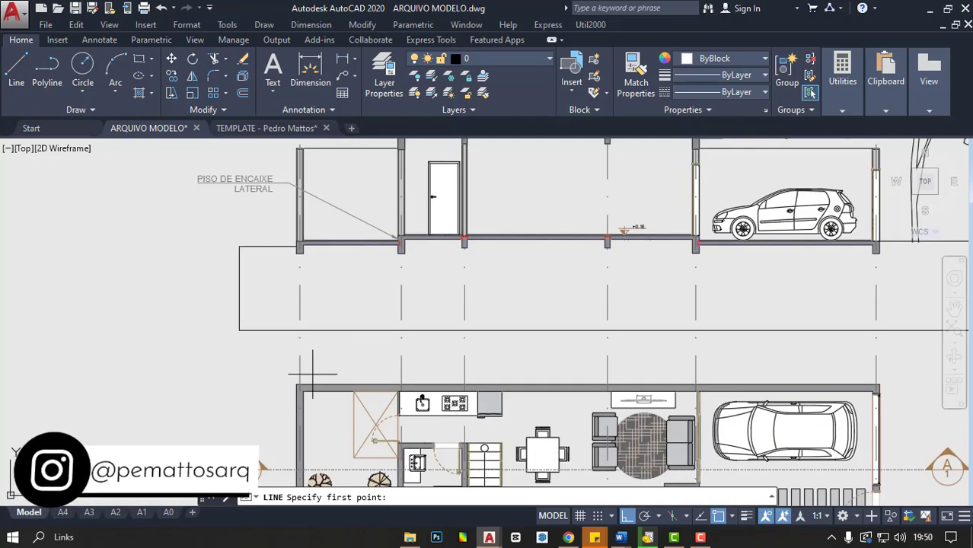
pyautogui.click(297, 403)
pyautogui.scroll(-6, 297, 399)
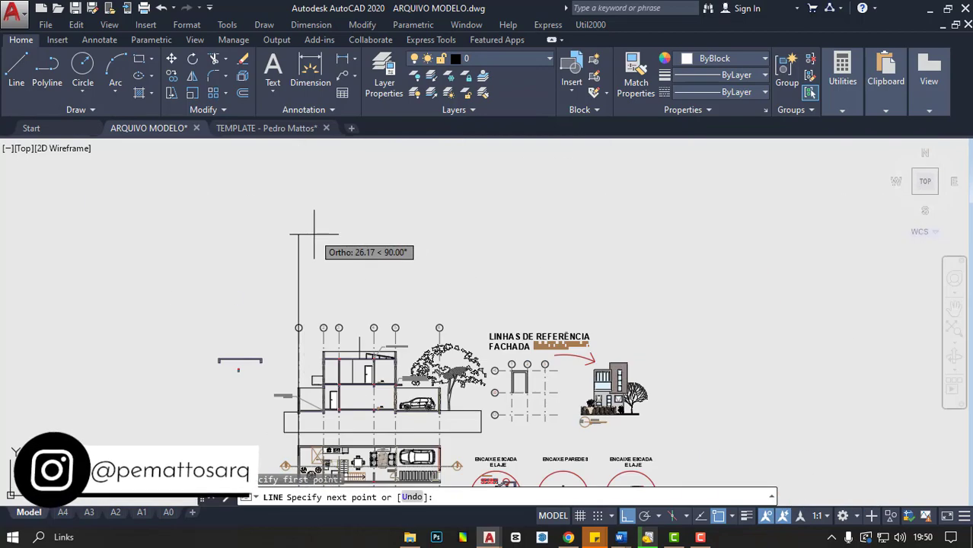
pyautogui.click(314, 242)
pyautogui.moveTo(314, 244); pyautogui.dragTo(342, 181, button='middle')
pyautogui.press('Escape')
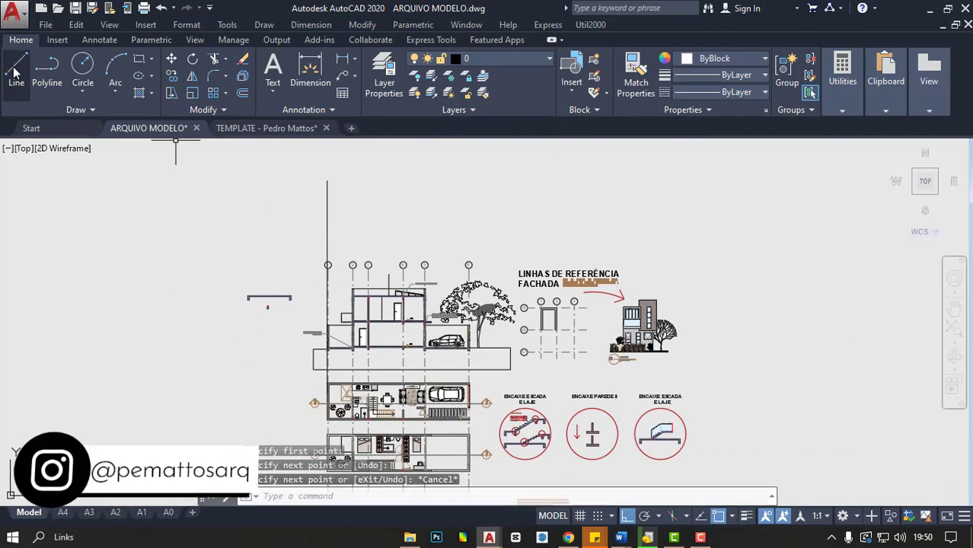
# - Draw a second vertical line straight up from the section's right building corner
pyautogui.click(15, 73)
pyautogui.scroll(5, 479, 335)
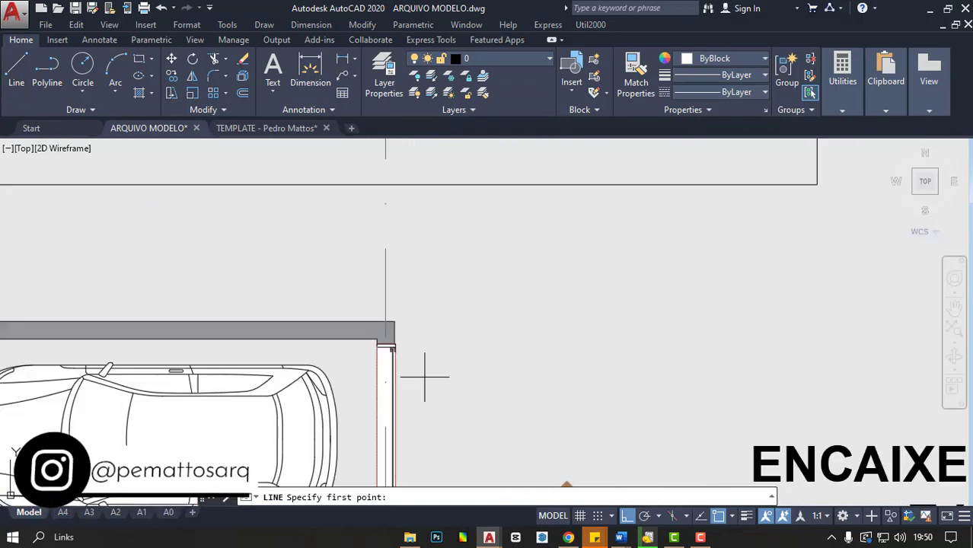
pyautogui.click(386, 330)
pyautogui.scroll(-5, 386, 330)
pyautogui.scroll(3, 322, 387)
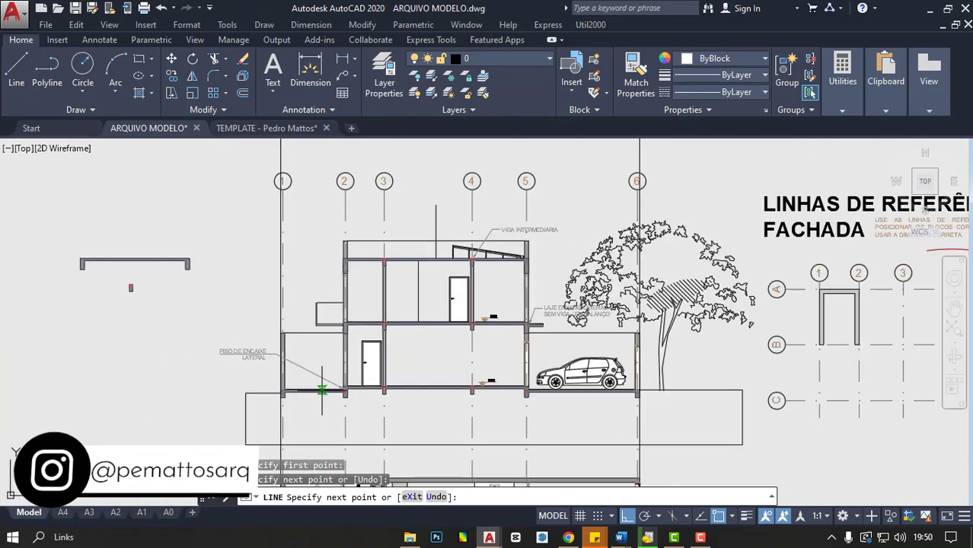
pyautogui.click(322, 388)
pyautogui.press('Escape')
pyautogui.scroll(3, 271, 336)
pyautogui.moveTo(272, 223)
pyautogui.mouseDown(button='middle')
pyautogui.moveTo(321, 289)
pyautogui.moveTo(321, 278)
pyautogui.mouseUp(button='middle')
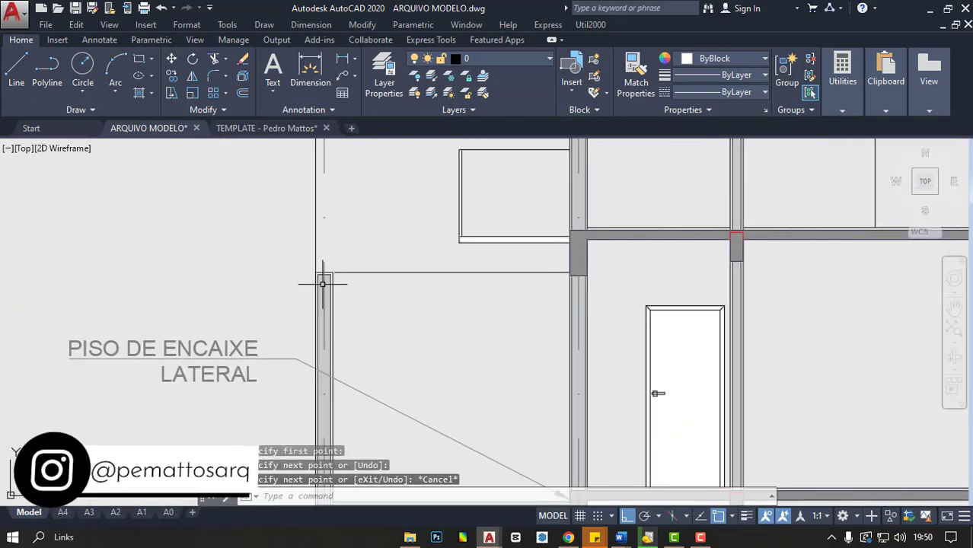
pyautogui.scroll(-3, 321, 362)
pyautogui.scroll(-3, 321, 347)
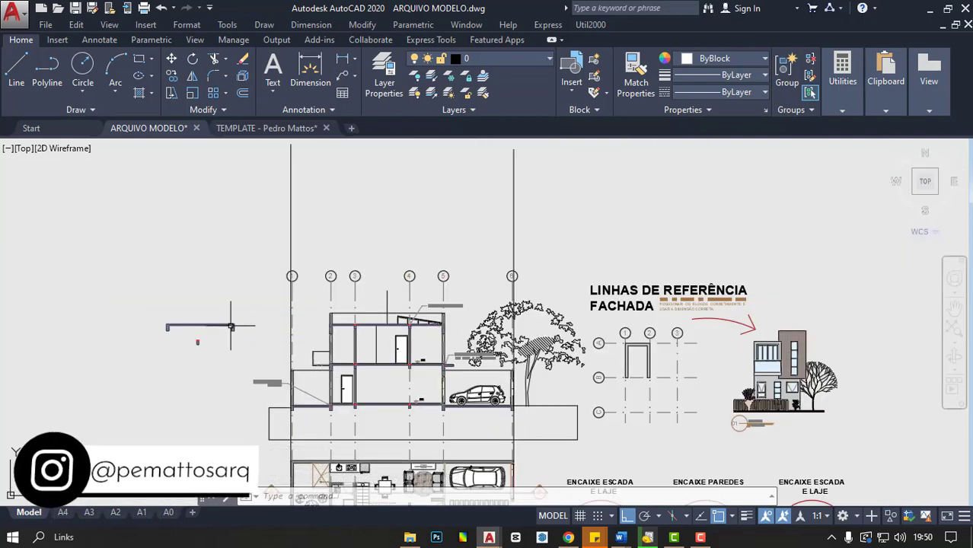
# - Copy the small beam profile with CO and place it atop grid line 1
pyautogui.write('co')
pyautogui.press('Return')
pyautogui.scroll(3, 176, 323)
pyautogui.moveTo(205, 358); pyautogui.dragTo(158, 311)
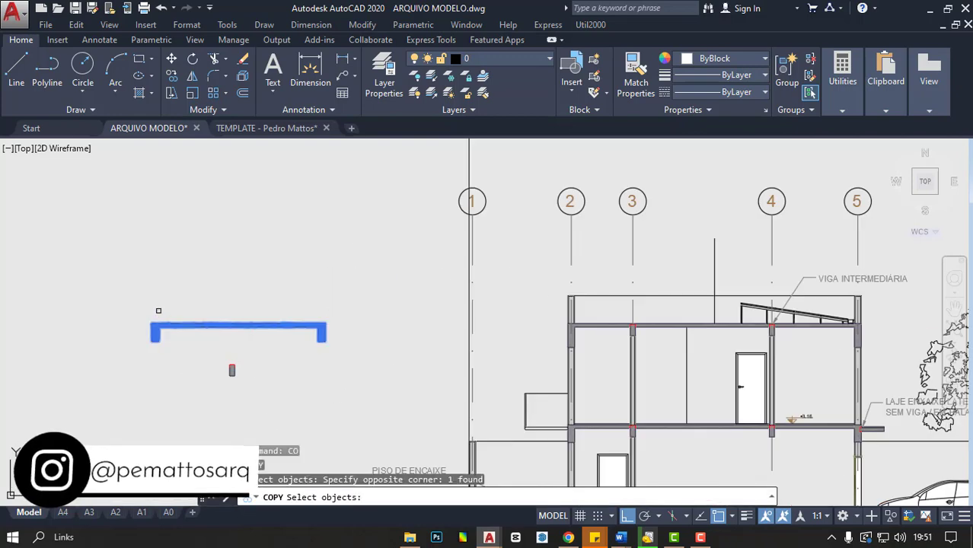
pyautogui.press('Return')
pyautogui.click(152, 323)
pyautogui.moveTo(378, 272)
pyautogui.mouseDown(button='middle')
pyautogui.moveTo(319, 315)
pyautogui.moveTo(323, 238)
pyautogui.mouseUp(button='middle')
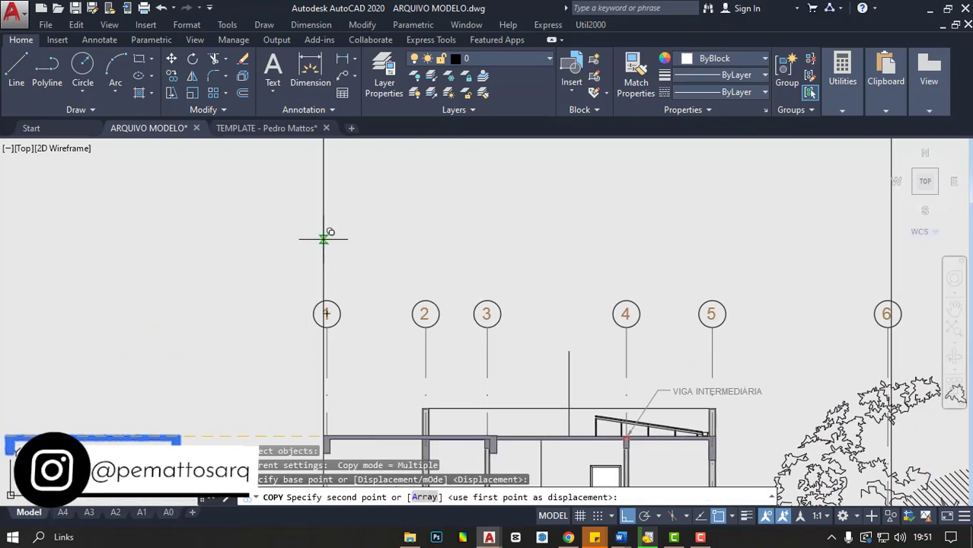
pyautogui.click(325, 232)
pyautogui.press('Escape')
# - Grip-stretch the copied beam's right end over to grid line 6
pyautogui.click(456, 230)
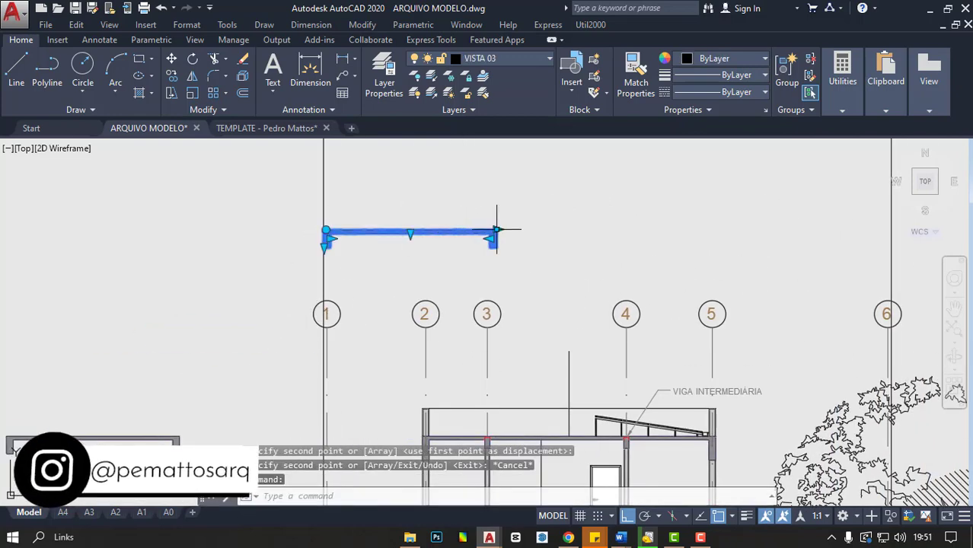
pyautogui.click(497, 229)
pyautogui.moveTo(678, 233); pyautogui.dragTo(447, 268, button='middle')
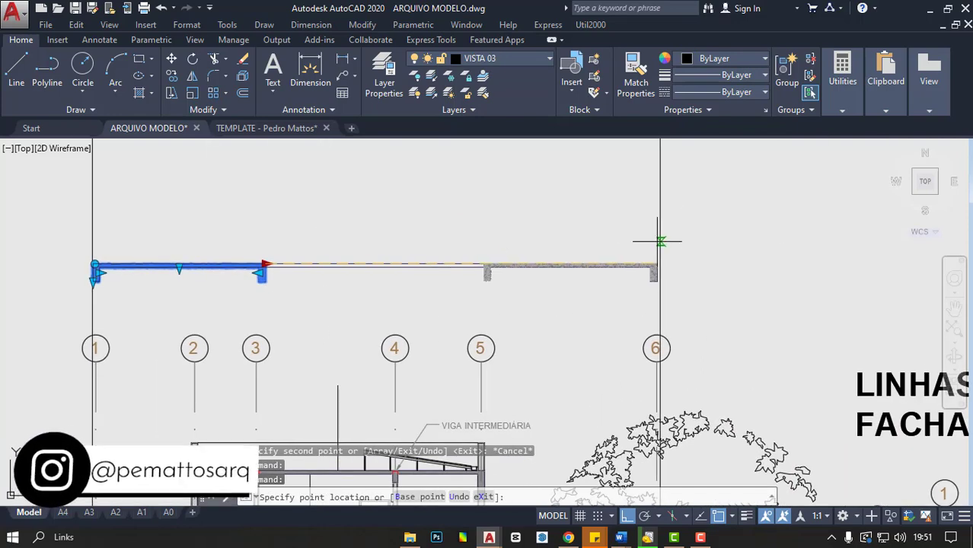
pyautogui.click(628, 276)
pyautogui.press('Escape')
pyautogui.moveTo(256, 303); pyautogui.dragTo(398, 280, button='middle')
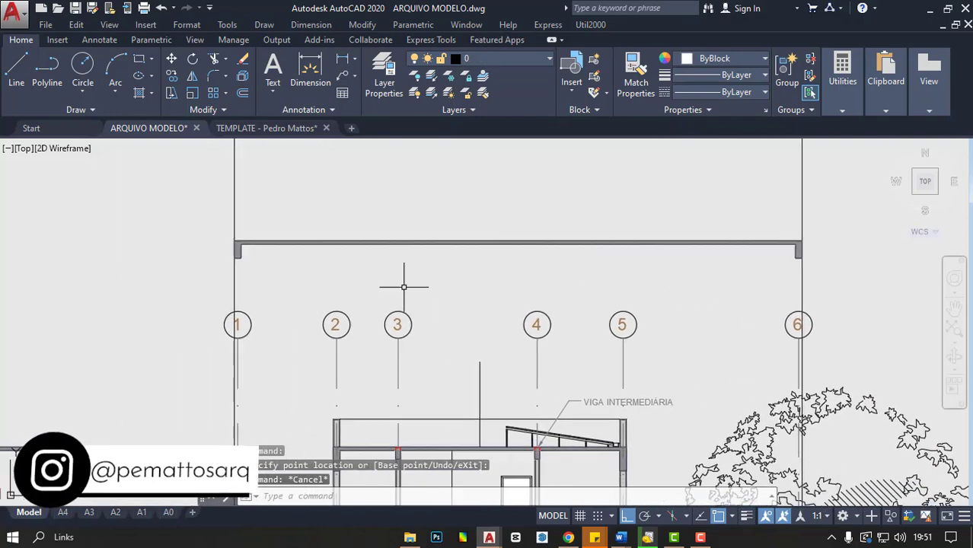
pyautogui.scroll(-3, 326, 206)
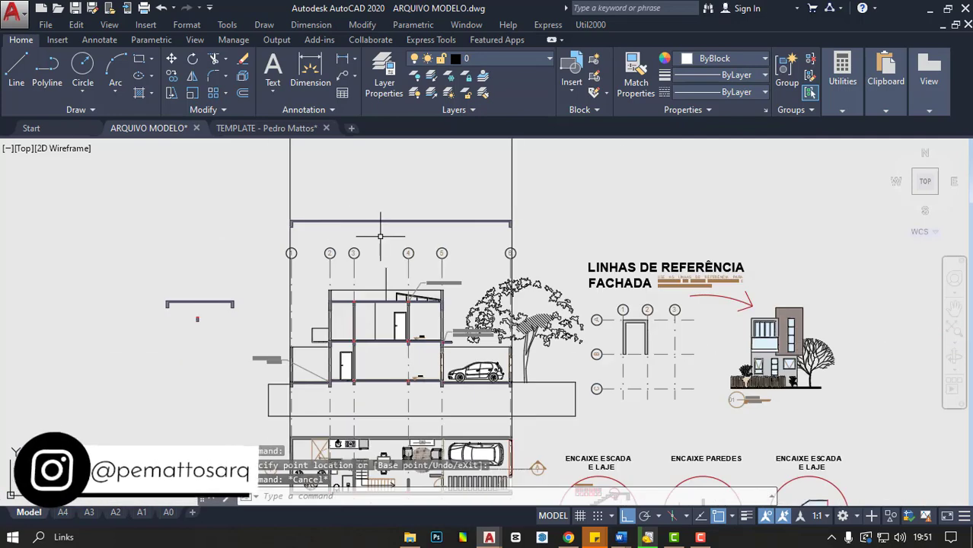
pyautogui.scroll(-2, 383, 317)
pyautogui.scroll(2, 447, 305)
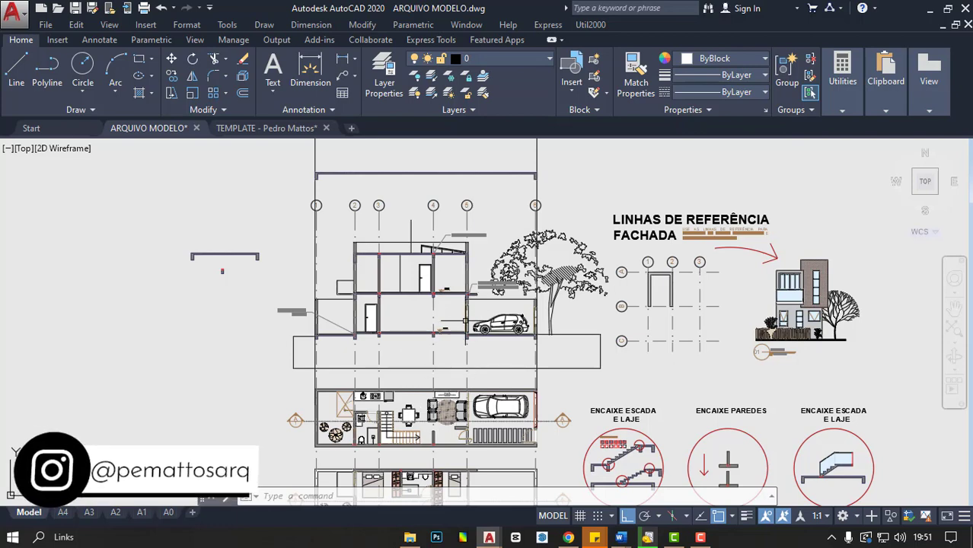
pyautogui.moveTo(426, 335); pyautogui.dragTo(418, 512, button='middle')
# - Draw a trial horizontal line between the left and right grid lines
pyautogui.click(16, 72)
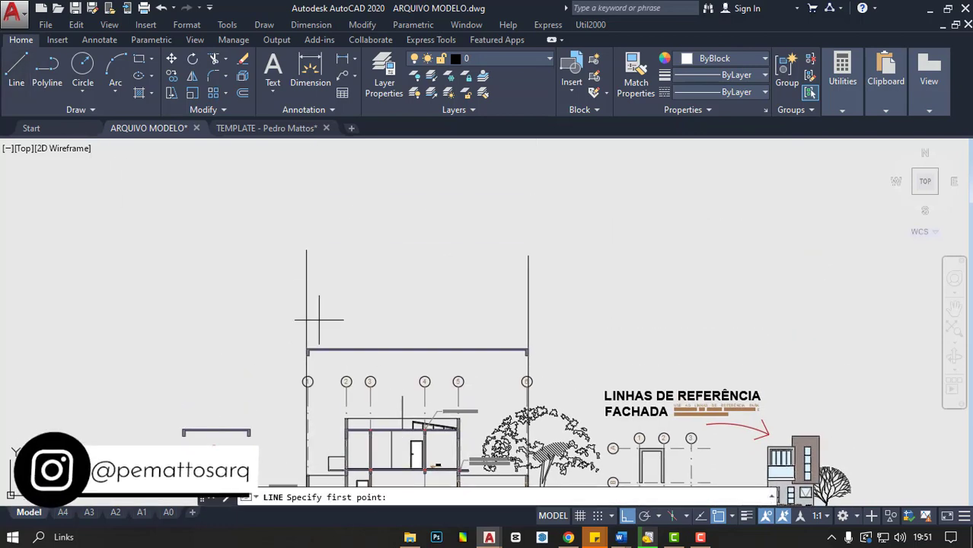
pyautogui.click(276, 321)
pyautogui.click(590, 329)
pyautogui.press('Escape')
pyautogui.scroll(2, 433, 335)
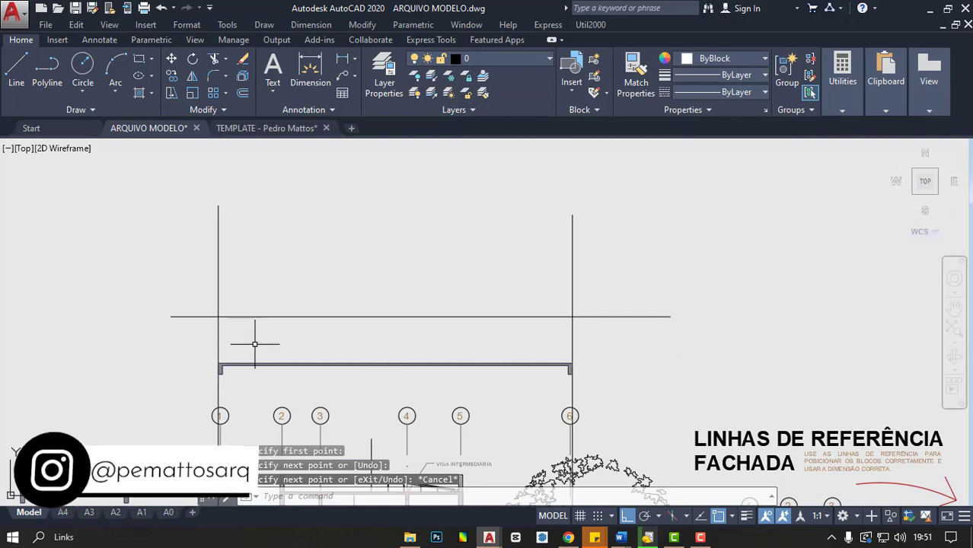
# - Copy the beam profile from its corner onto the trial line
pyautogui.write('co')
pyautogui.press('Return')
pyautogui.scroll(2, 251, 344)
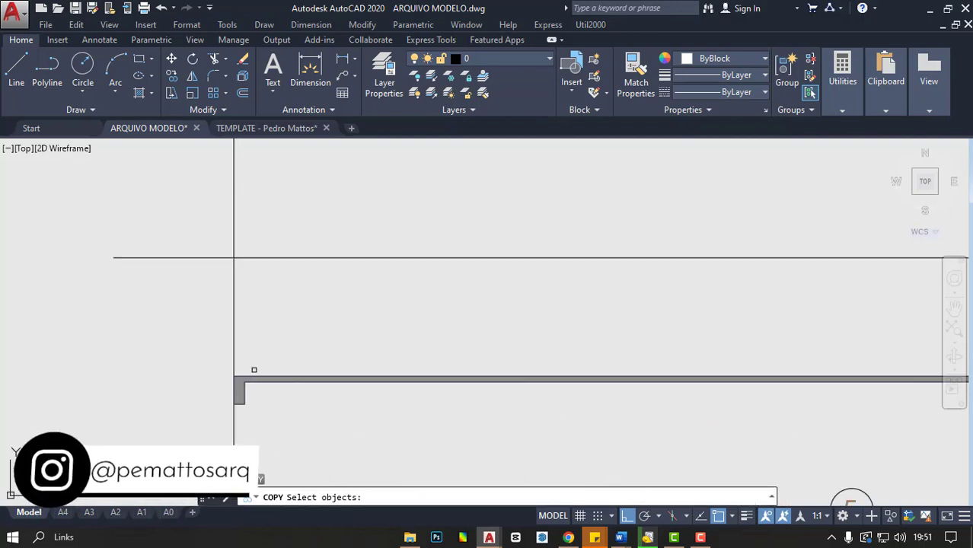
pyautogui.click(260, 380)
pyautogui.press('Return')
pyautogui.click(235, 376)
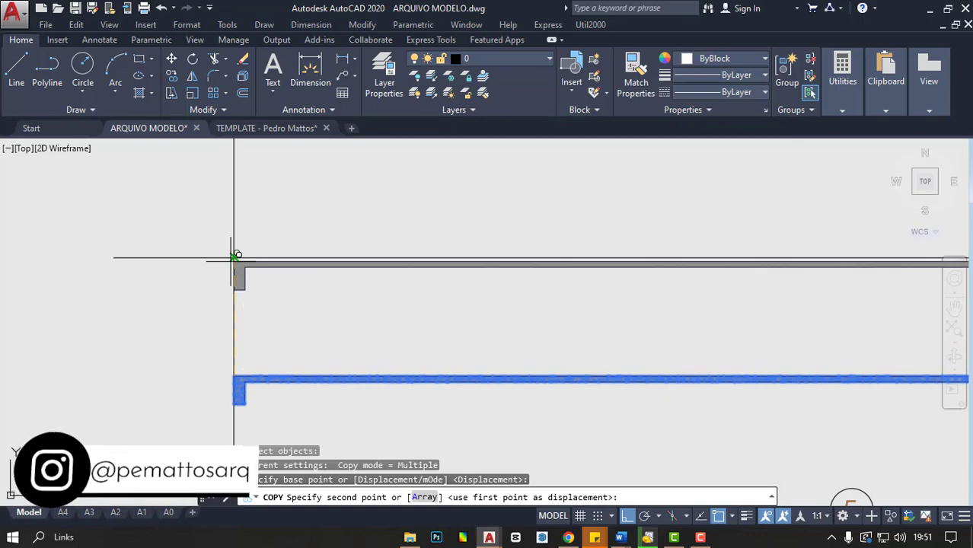
pyautogui.click(235, 257)
pyautogui.scroll(-2, 186, 268)
pyautogui.press('Escape')
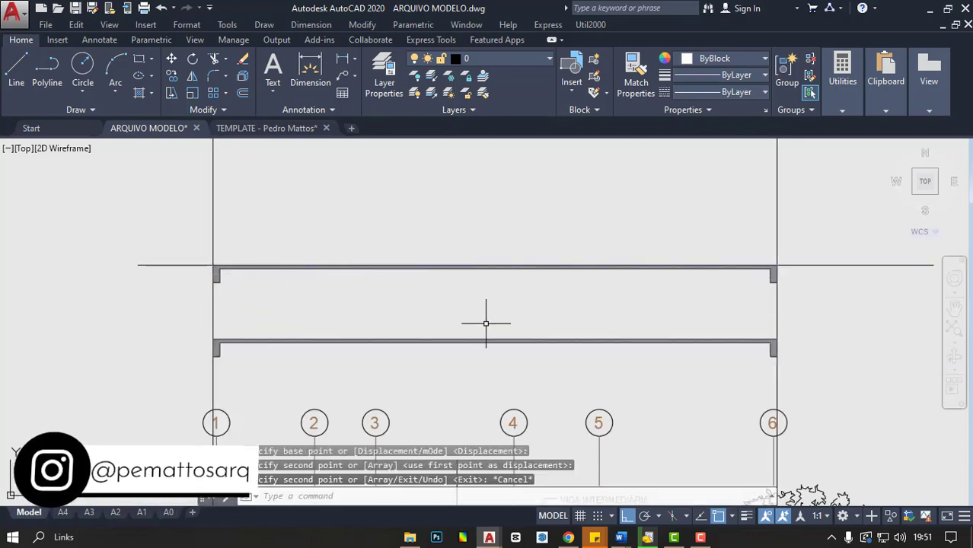
# - Undo the second beam copy and the trial horizontal line with Ctrl+Z
pyautogui.scroll(-2, 341, 311)
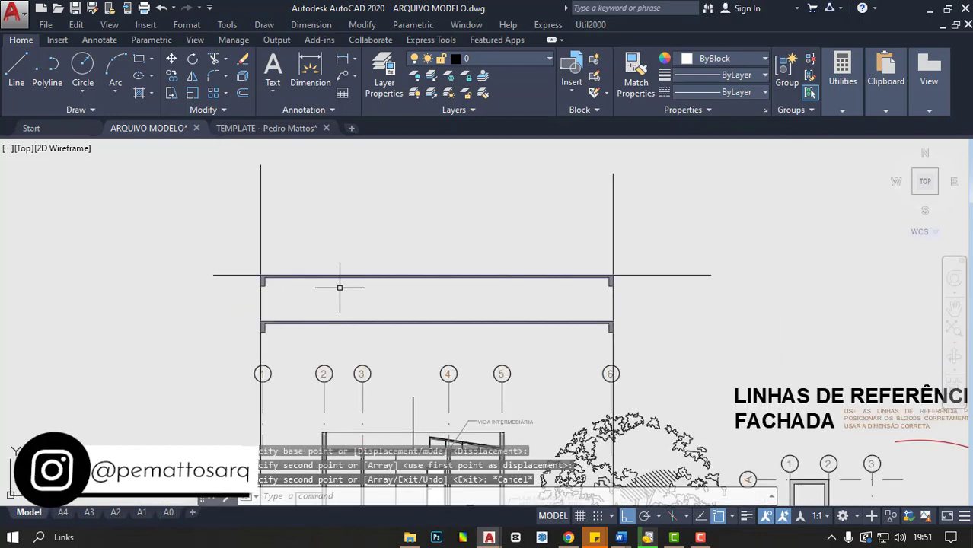
pyautogui.hotkey('ctrl', 'z')
pyautogui.hotkey('ctrl', 'z')
pyautogui.hotkey('ctrl', 'z')
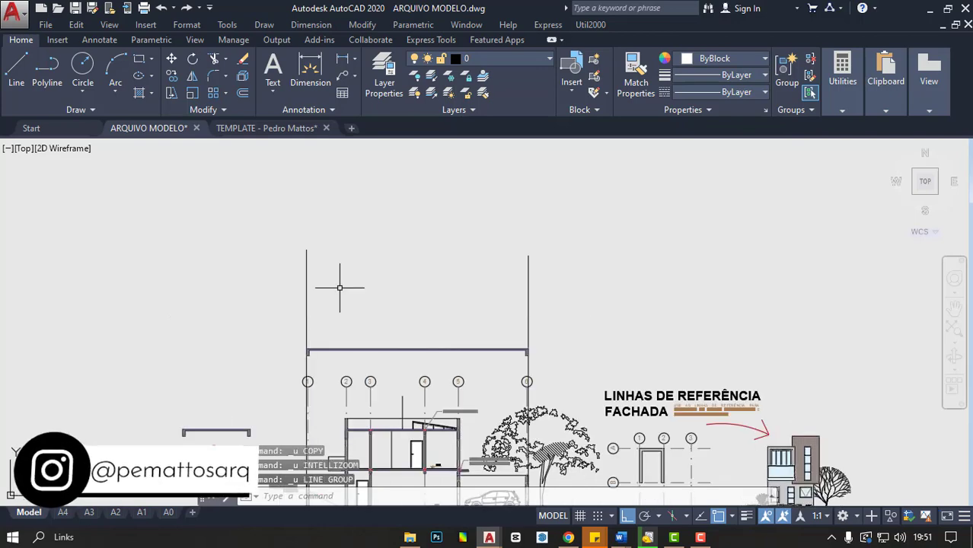
pyautogui.hotkey('ctrl', 'z')
pyautogui.hotkey('ctrl', 'z')
pyautogui.hotkey('ctrl', 'z')
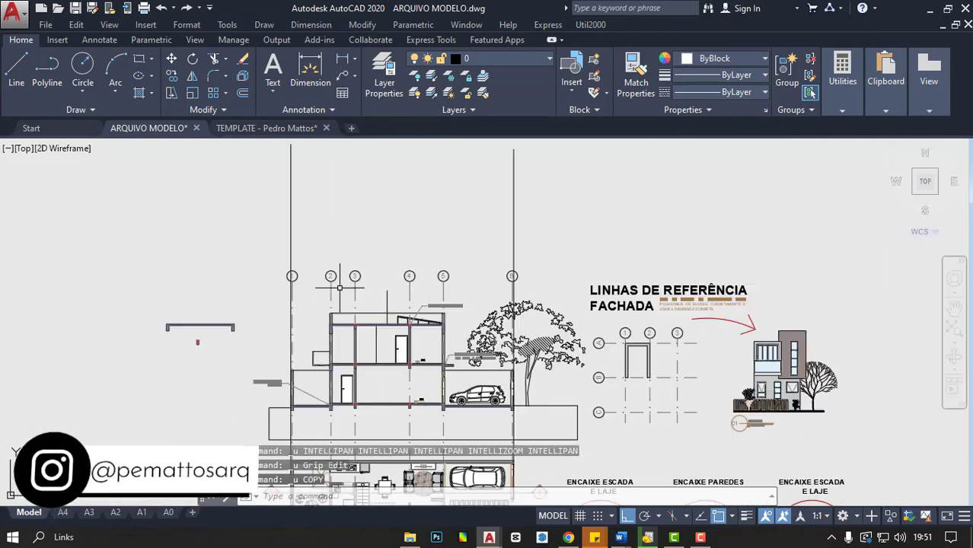
pyautogui.scroll(1, 406, 338)
pyautogui.scroll(1, 457, 331)
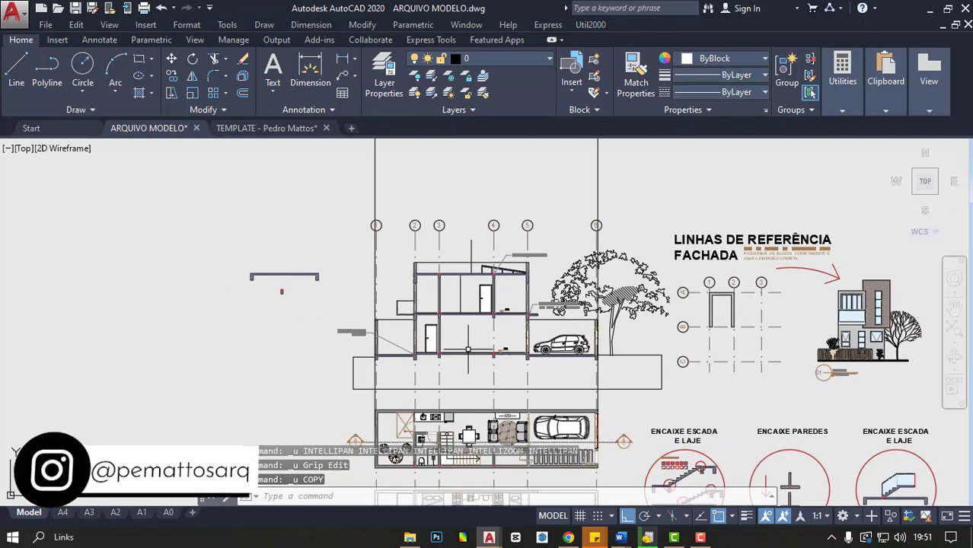
pyautogui.scroll(1, 515, 323)
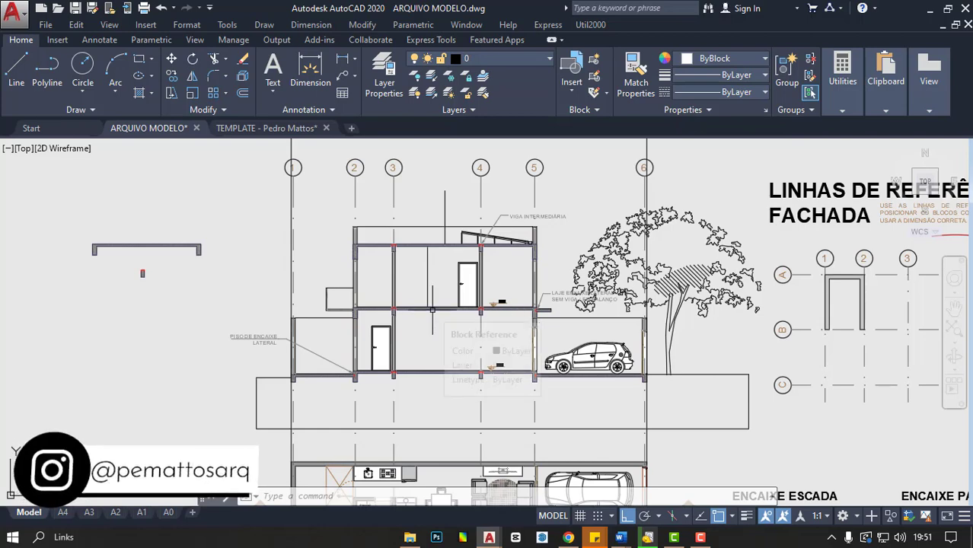
# - Copy the small beam profile with CO and place it atop grid line 1
pyautogui.write('co')
pyautogui.press('Return')
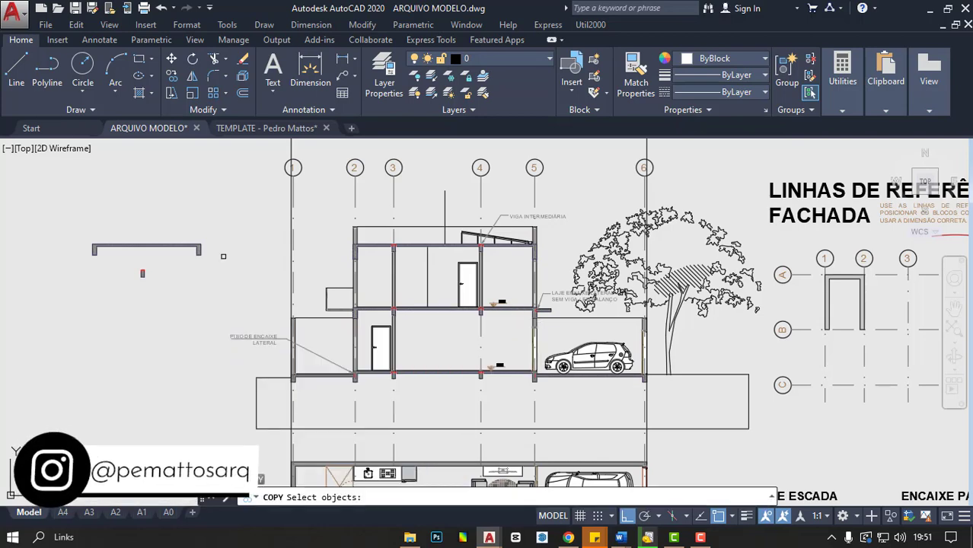
pyautogui.scroll(1, 320, 299)
pyautogui.scroll(1, 320, 300)
pyautogui.click(320, 299)
pyautogui.click(233, 339)
pyautogui.press('Return')
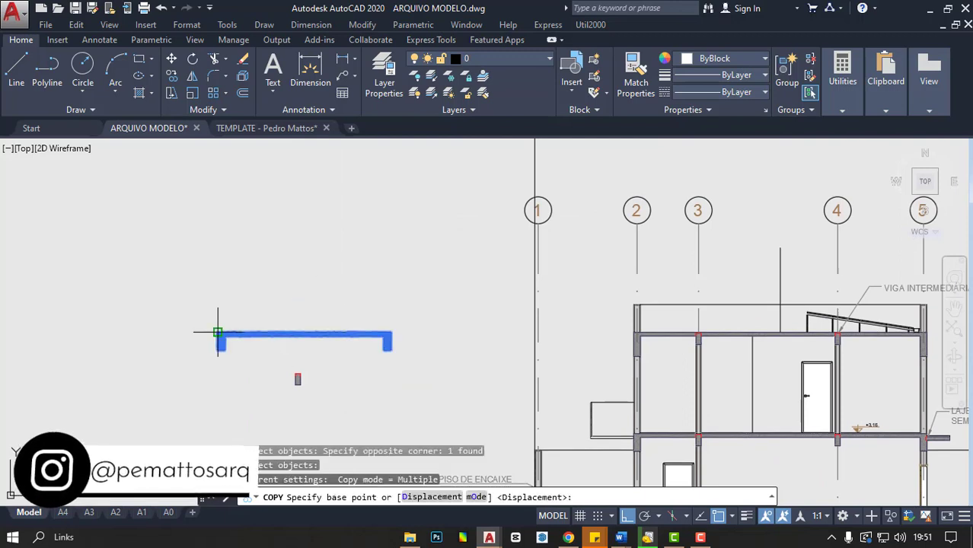
pyautogui.click(219, 333)
pyautogui.scroll(-2, 219, 335)
pyautogui.click(416, 177)
pyautogui.press('Escape')
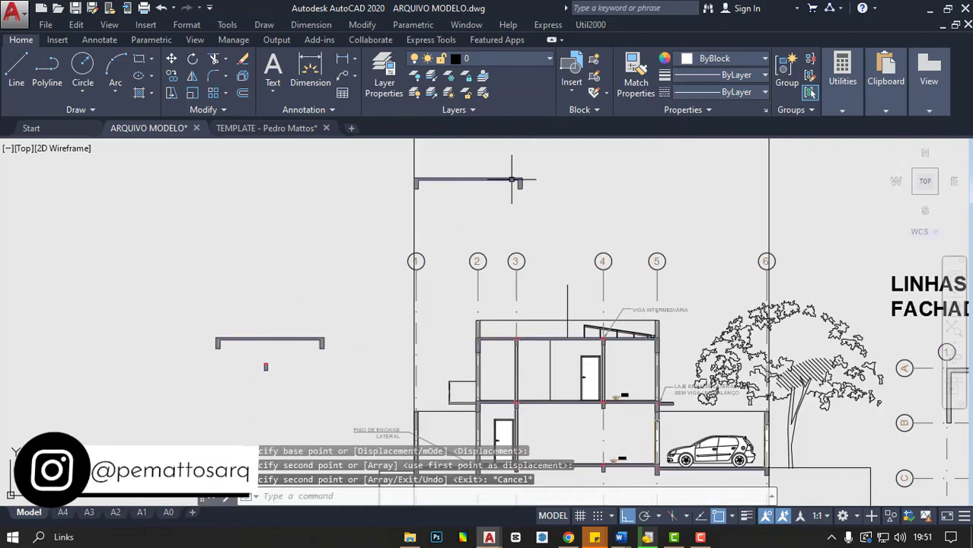
# - Stretch the beam's right end to grid line 6, then lengthen and widen its left leg
pyautogui.click(521, 180)
pyautogui.click(767, 180)
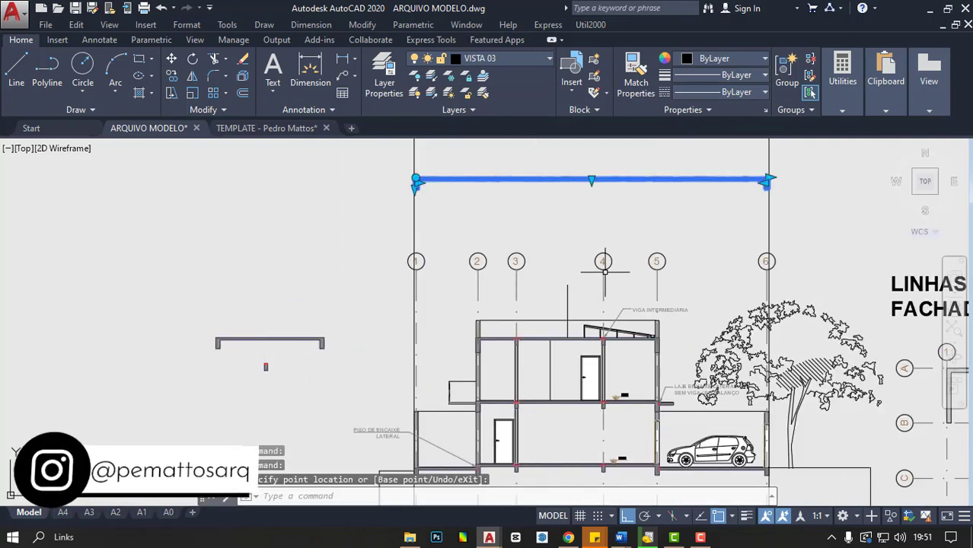
pyautogui.press('Escape')
pyautogui.scroll(5, 427, 171)
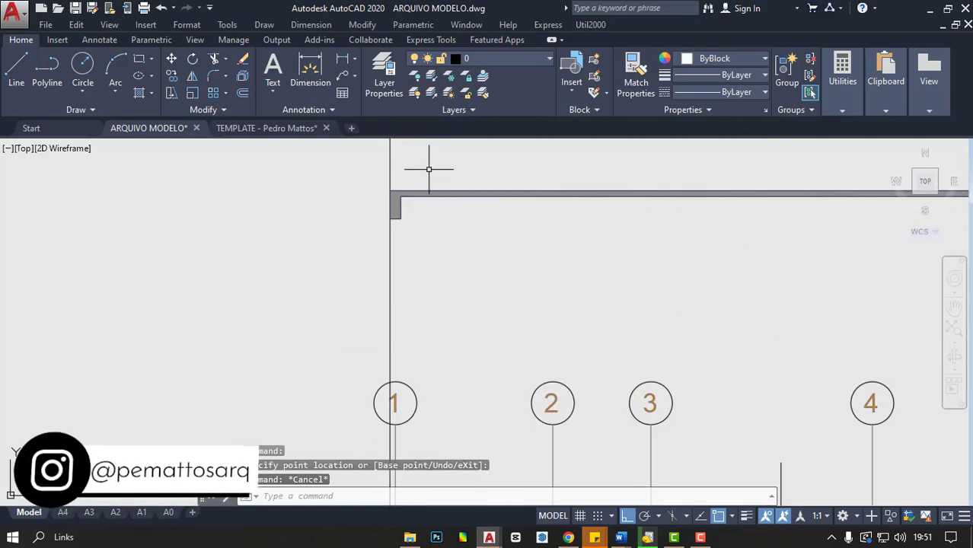
pyautogui.click(426, 164)
pyautogui.click(381, 240)
pyautogui.click(372, 245)
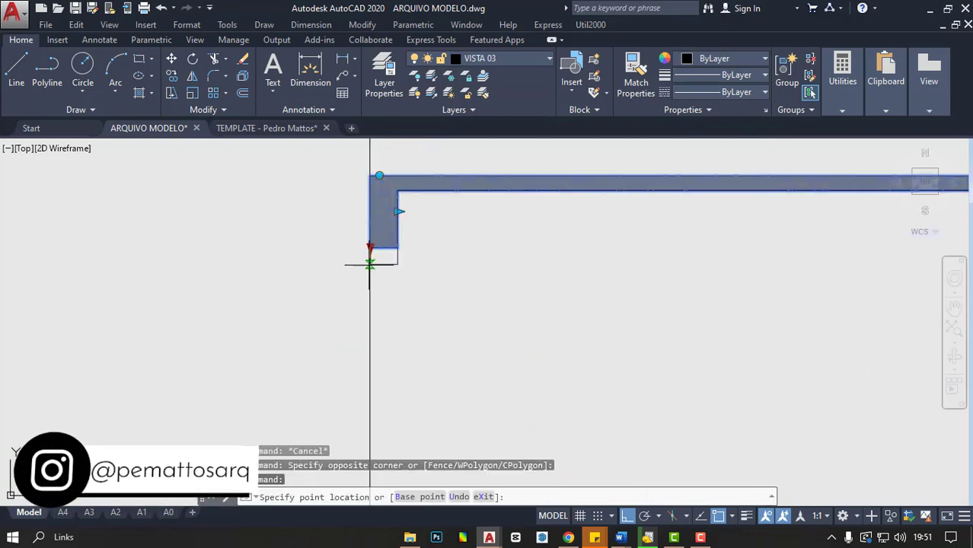
pyautogui.click(401, 228)
pyautogui.click(397, 211)
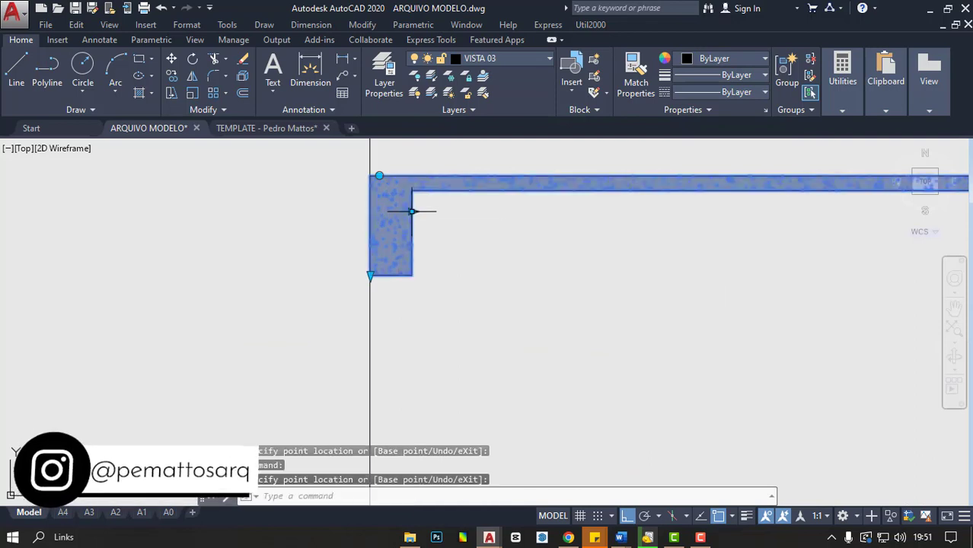
# - Pan along the beam from its right end back to the left to check it
pyautogui.scroll(-2, 315, 257)
pyautogui.moveTo(736, 213); pyautogui.dragTo(602, 232, button='middle')
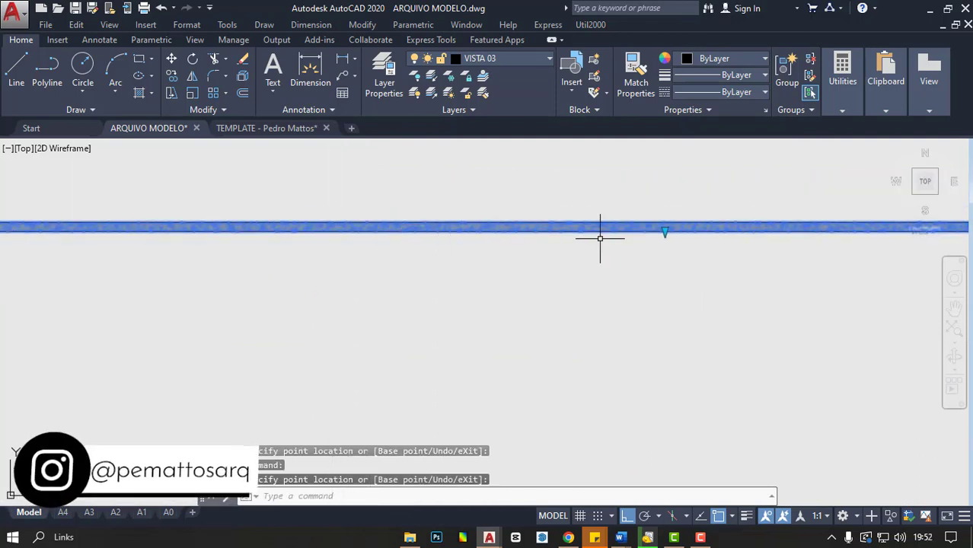
pyautogui.scroll(2, 669, 226)
pyautogui.scroll(-3, 632, 229)
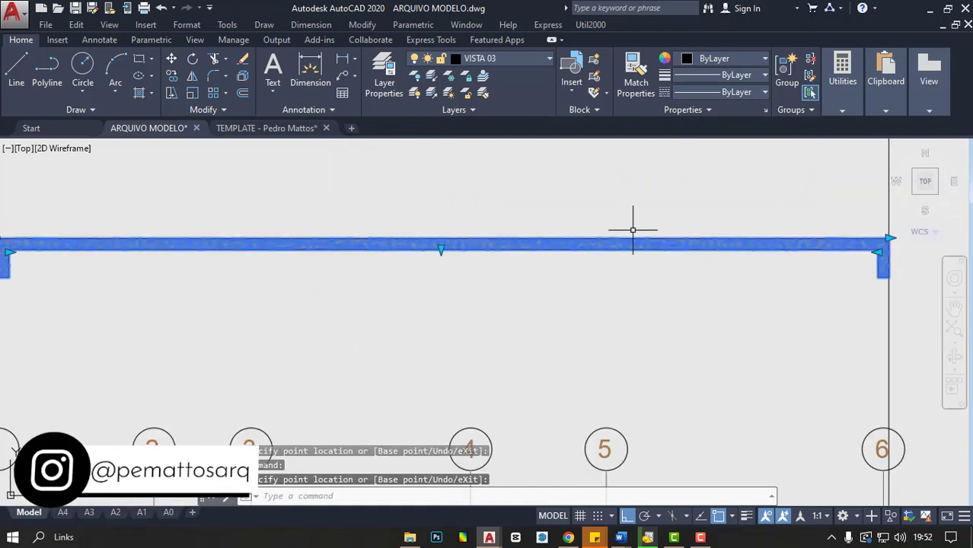
pyautogui.moveTo(436, 259); pyautogui.dragTo(719, 258, button='middle')
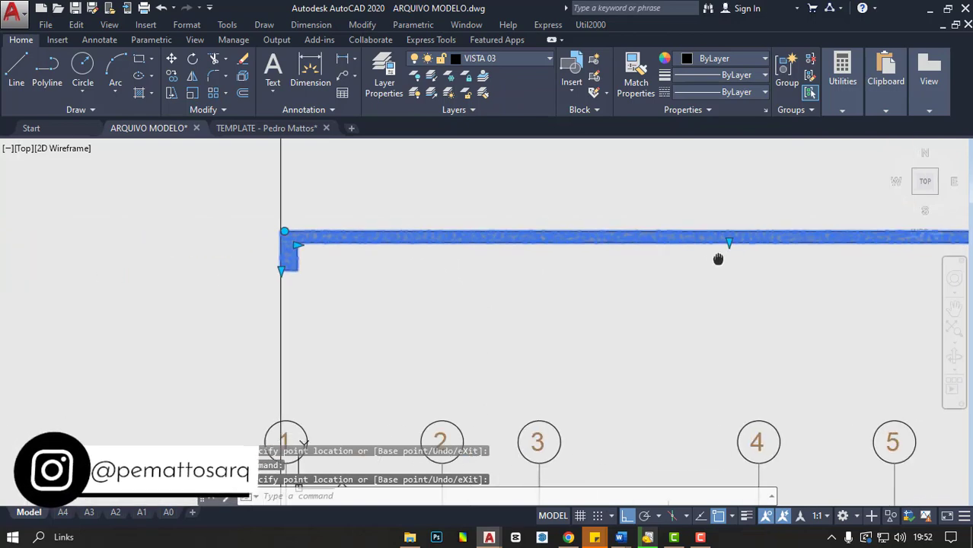
pyautogui.scroll(1, 321, 254)
pyautogui.scroll(2, 308, 235)
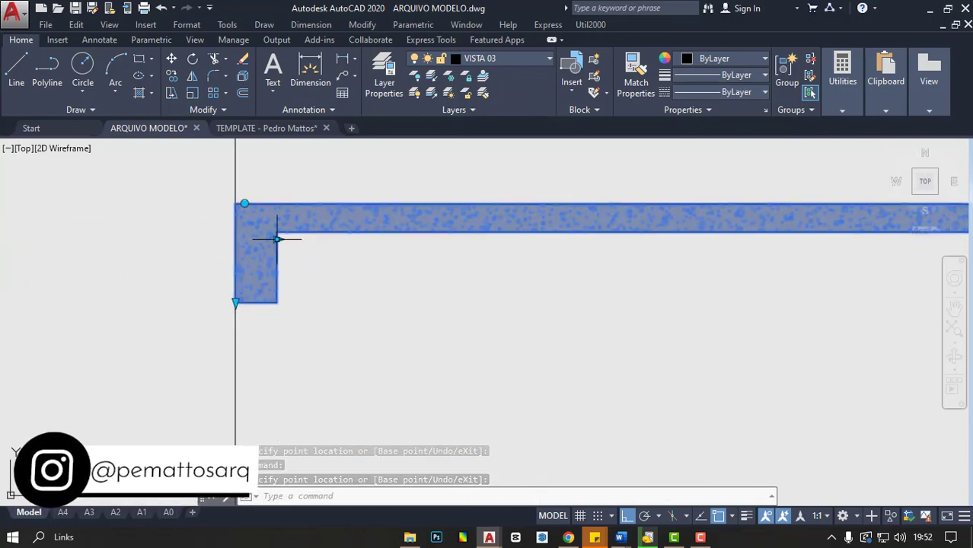
pyautogui.scroll(-3, 301, 244)
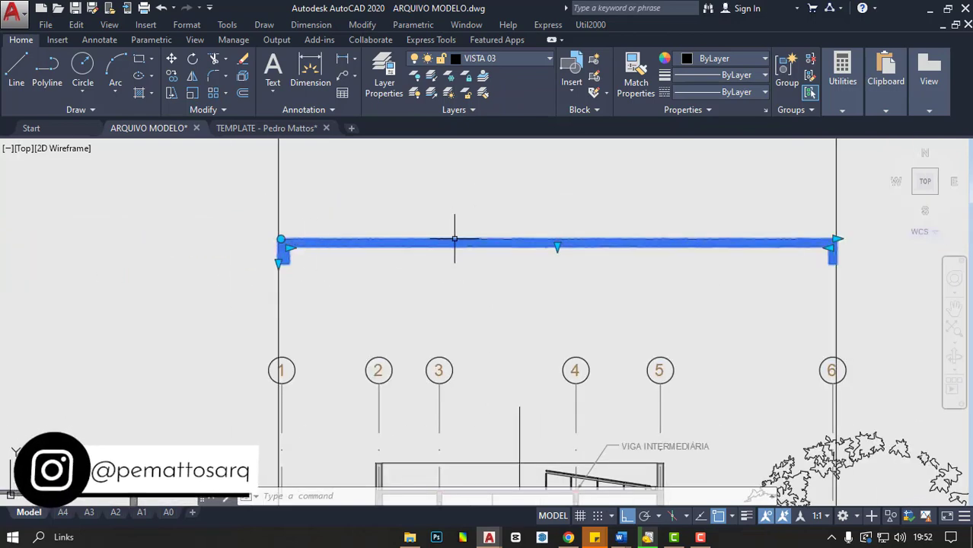
pyautogui.scroll(-2, 454, 239)
pyautogui.moveTo(482, 221); pyautogui.dragTo(442, 93, button='middle')
# - Select the upper beam to check its layer, then switch to the template drawing
pyautogui.scroll(3, 483, 259)
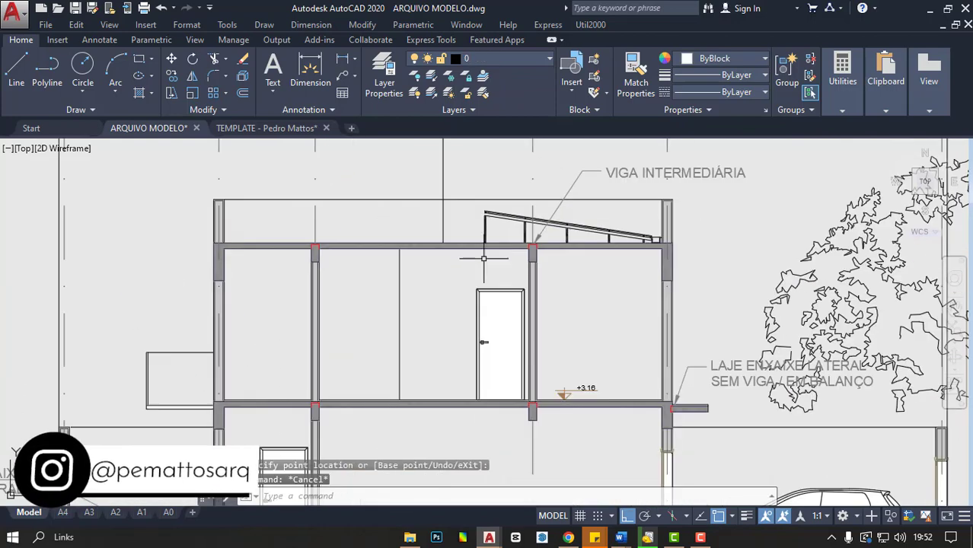
pyautogui.scroll(2, 282, 244)
pyautogui.click(261, 248)
pyautogui.scroll(-1, 217, 255)
pyautogui.scroll(-2, 300, 256)
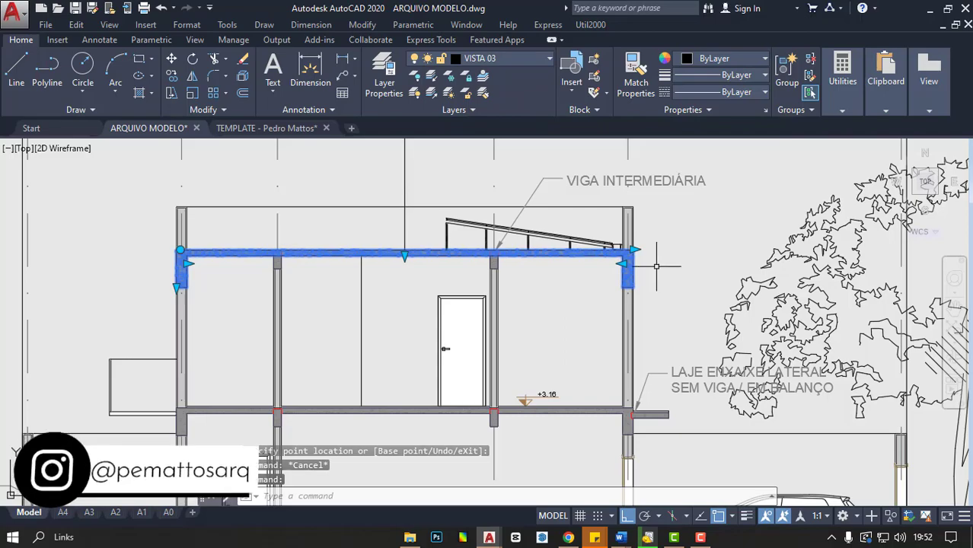
pyautogui.click(273, 128)
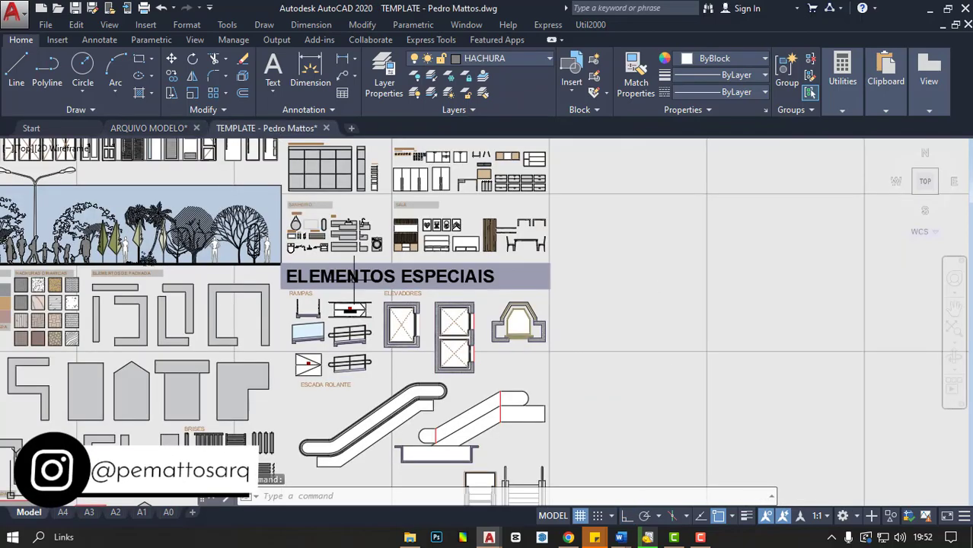
# - Zoom into LAJES under VEDAÇÃO I ESTRUTURA, check the U-shaped slab block, then return to ARQUIVO MODELO
pyautogui.moveTo(358, 182); pyautogui.dragTo(724, 229, button='middle')
pyautogui.scroll(-2, 726, 229)
pyautogui.scroll(1, 725, 228)
pyautogui.scroll(2, 726, 229)
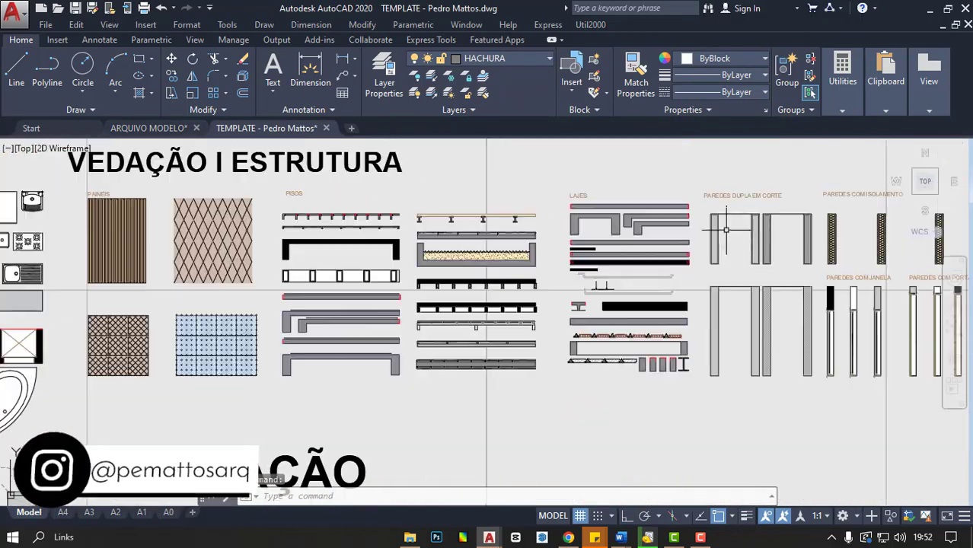
pyautogui.scroll(2, 725, 229)
pyautogui.scroll(2, 707, 183)
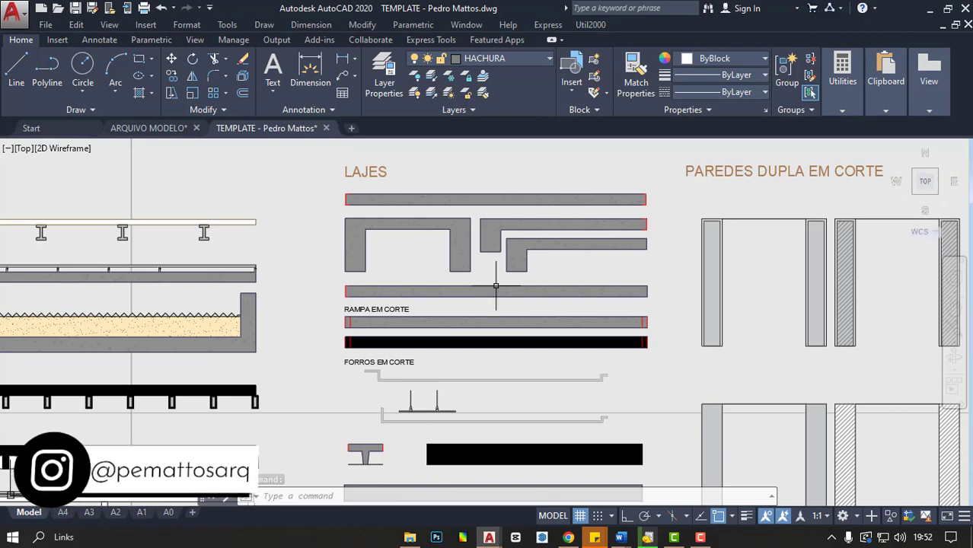
pyautogui.click(437, 229)
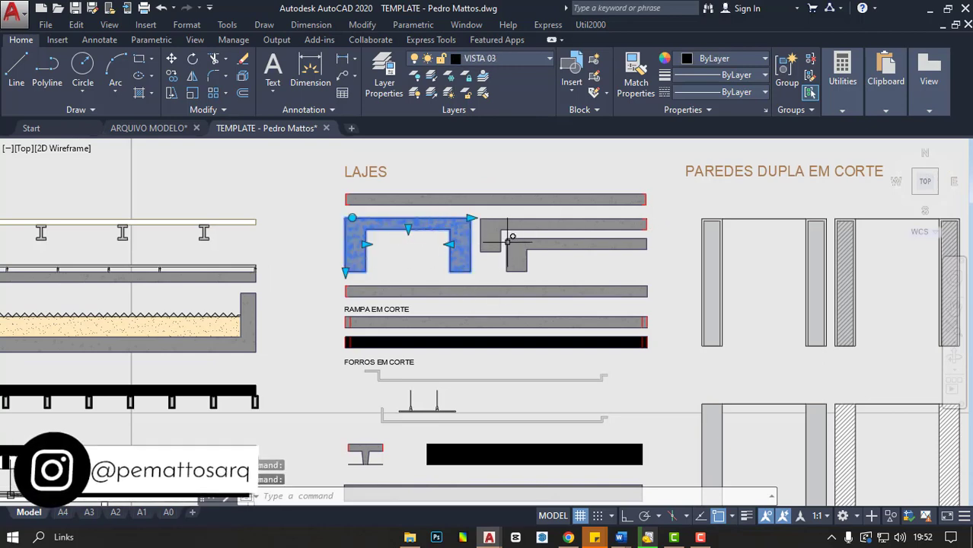
pyautogui.press('Escape')
pyautogui.click(149, 128)
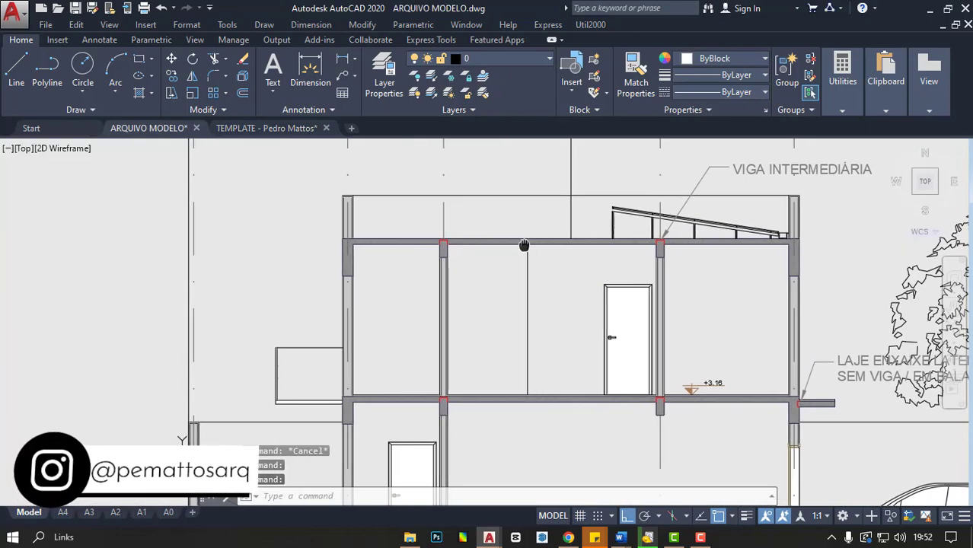
pyautogui.scroll(-2, 362, 254)
pyautogui.scroll(-2, 421, 256)
pyautogui.scroll(3, 244, 289)
pyautogui.scroll(2, 267, 305)
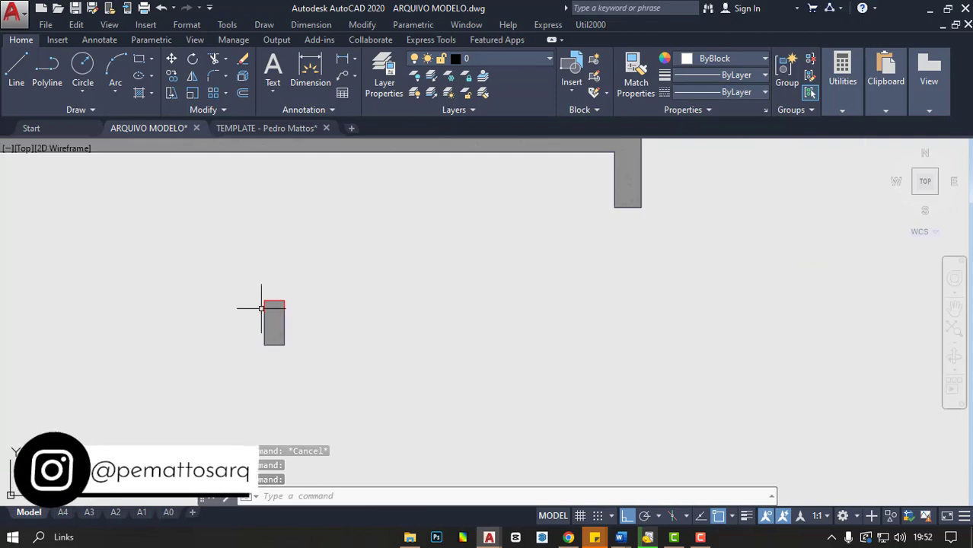
pyautogui.scroll(-2, 404, 335)
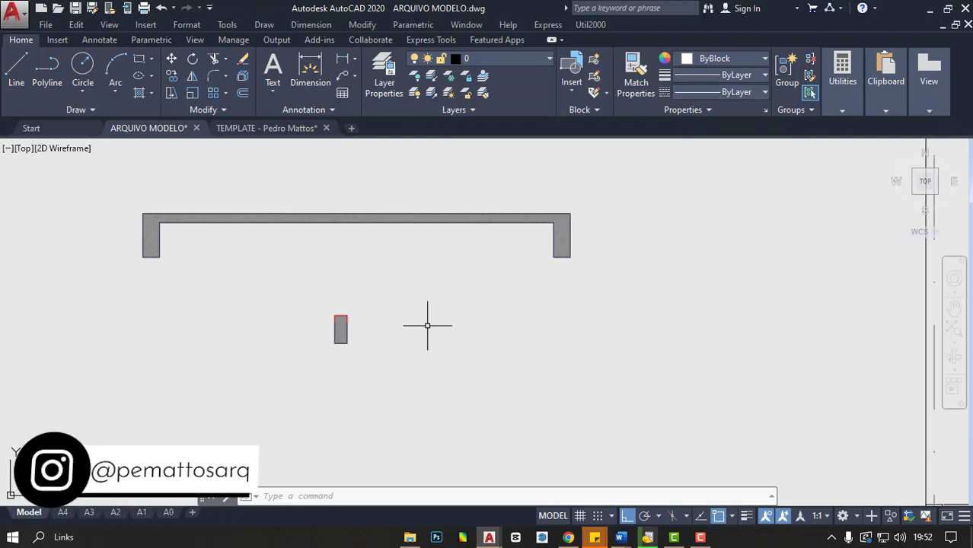
pyautogui.click(175, 229)
pyautogui.click(153, 202)
pyautogui.click(184, 234)
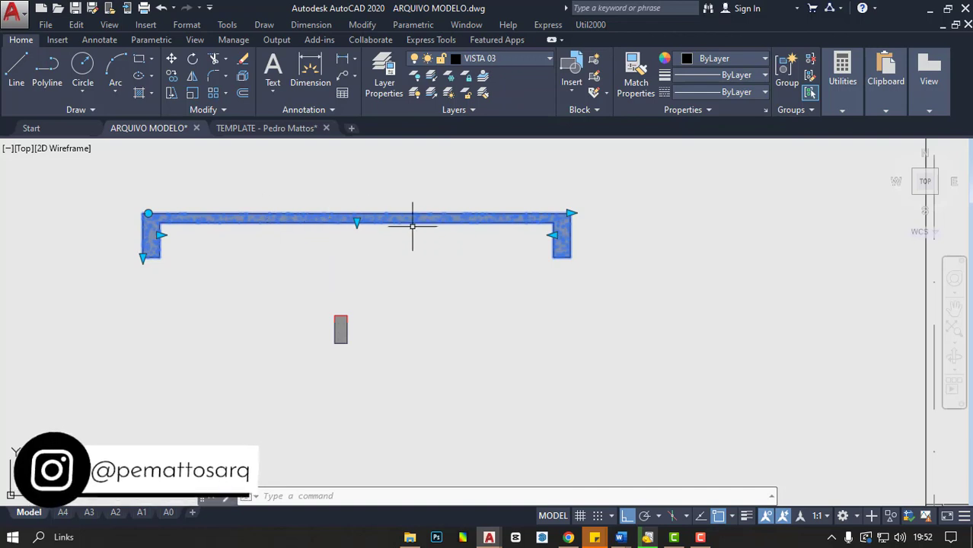
pyautogui.press('Escape')
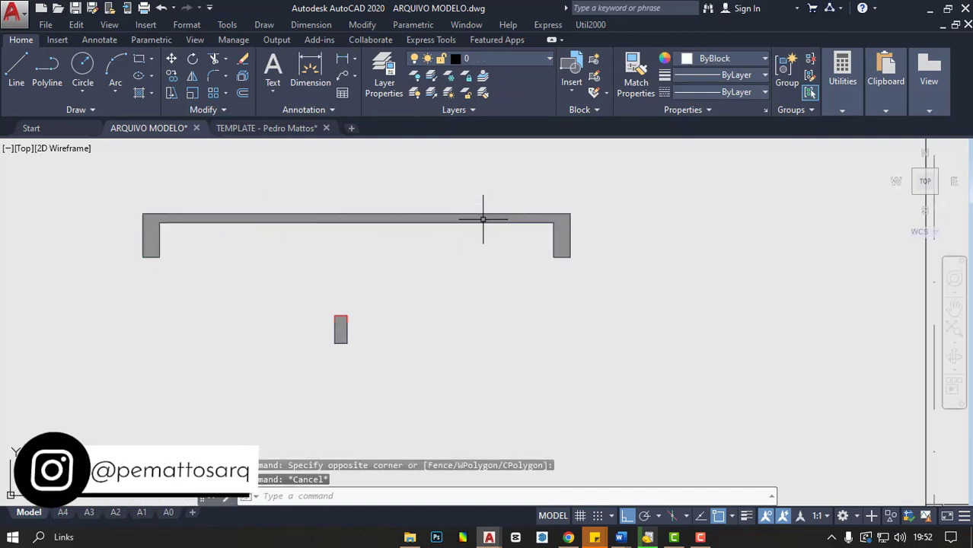
pyautogui.write('m')
# - Move the small column up from its top-left corner so it meets the slab's underside
pyautogui.press('Return')
pyautogui.scroll(3, 305, 305)
pyautogui.click(441, 332)
pyautogui.click(358, 380)
pyautogui.press('Return')
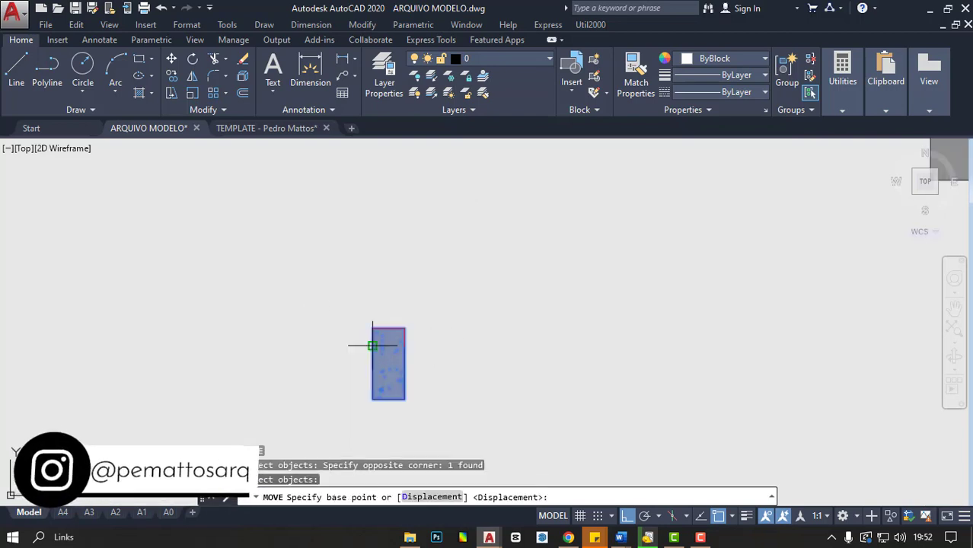
pyautogui.click(372, 345)
pyautogui.scroll(-4, 418, 358)
pyautogui.scroll(5, 352, 261)
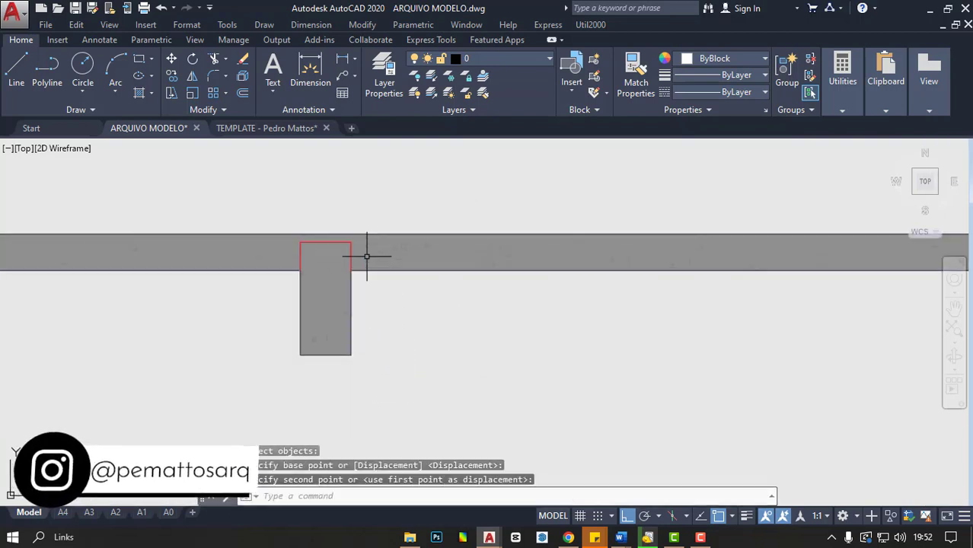
pyautogui.scroll(4, 364, 257)
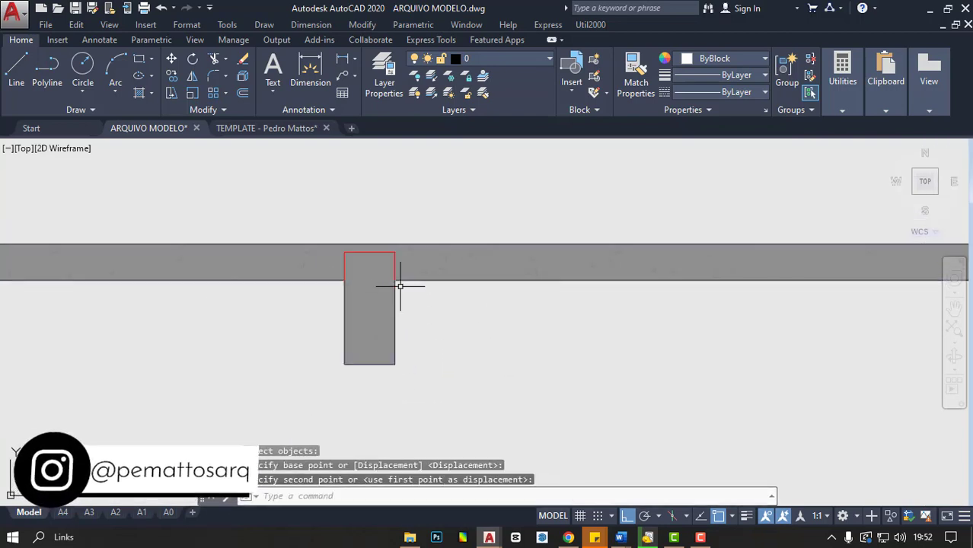
pyautogui.scroll(-4, 402, 283)
pyautogui.scroll(-2, 407, 289)
pyautogui.scroll(-3, 409, 294)
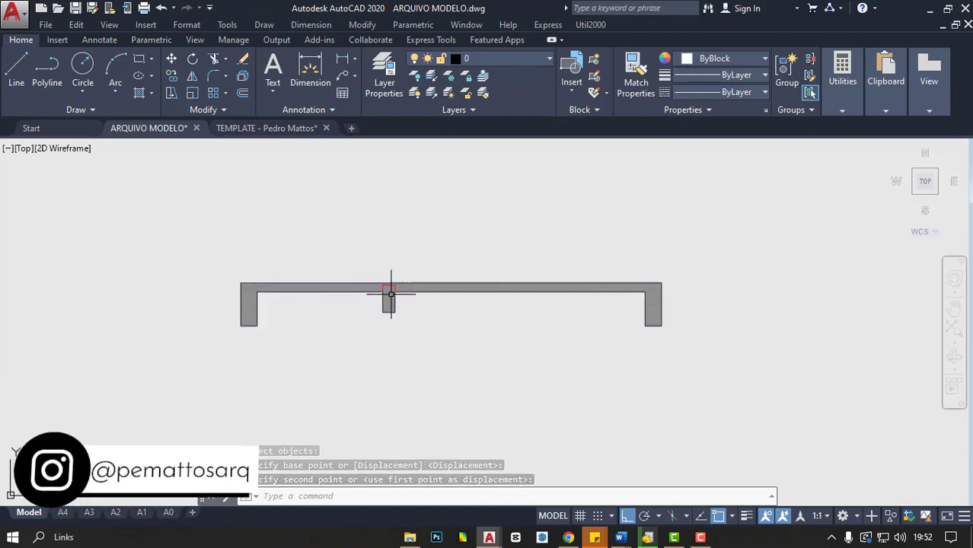
pyautogui.click(392, 282)
# - Check the moved column, clear the selection, and switch to the A3 layout sheet
pyautogui.click(390, 314)
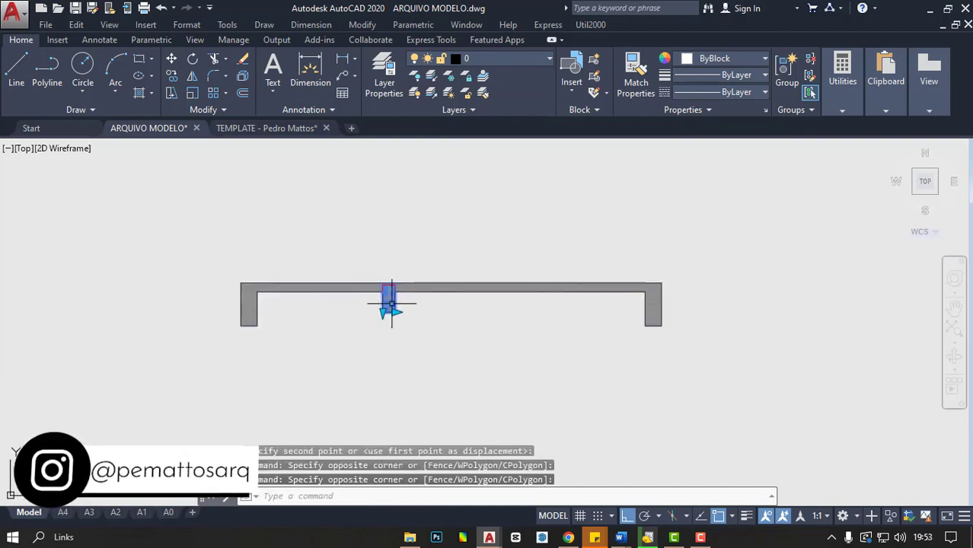
pyautogui.rightClick(391, 311)
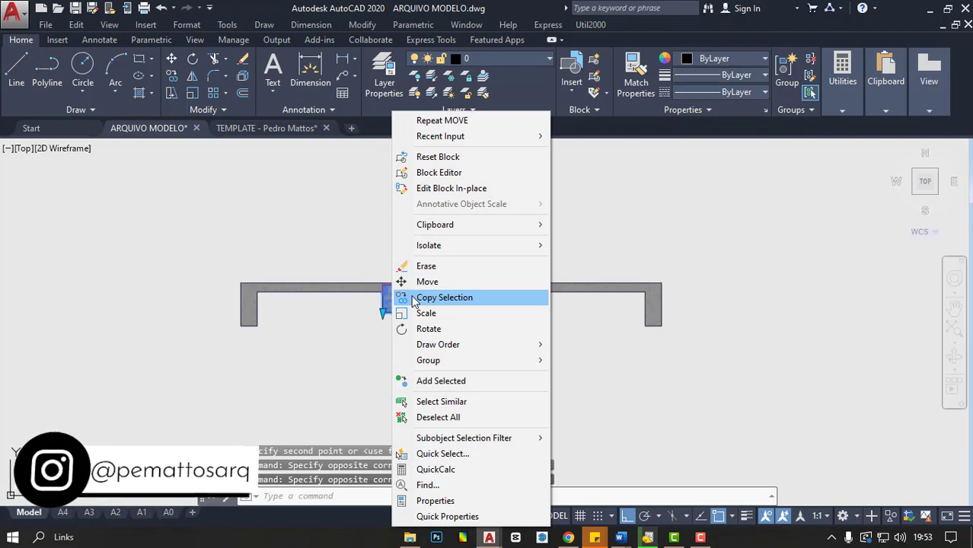
pyautogui.moveTo(438, 345)
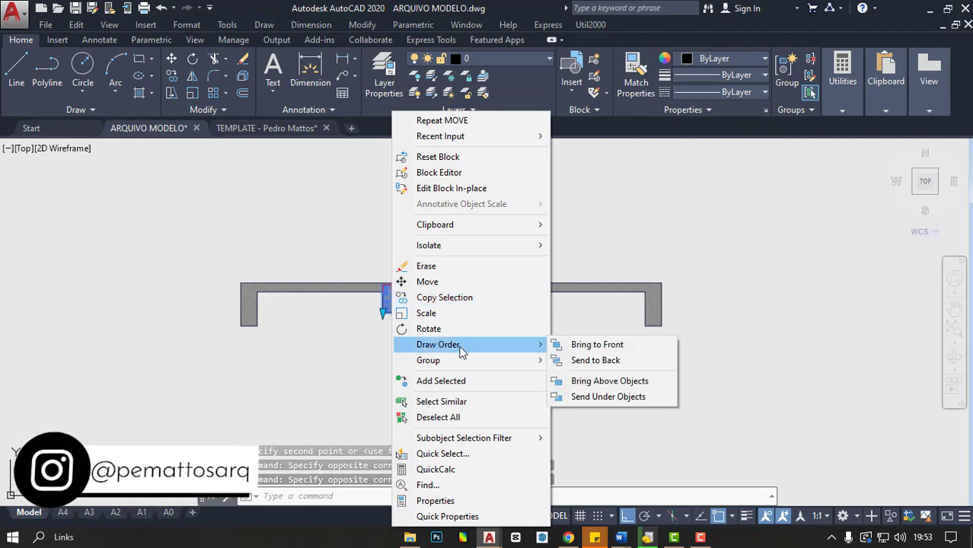
pyautogui.press('Escape')
pyautogui.scroll(5, 393, 285)
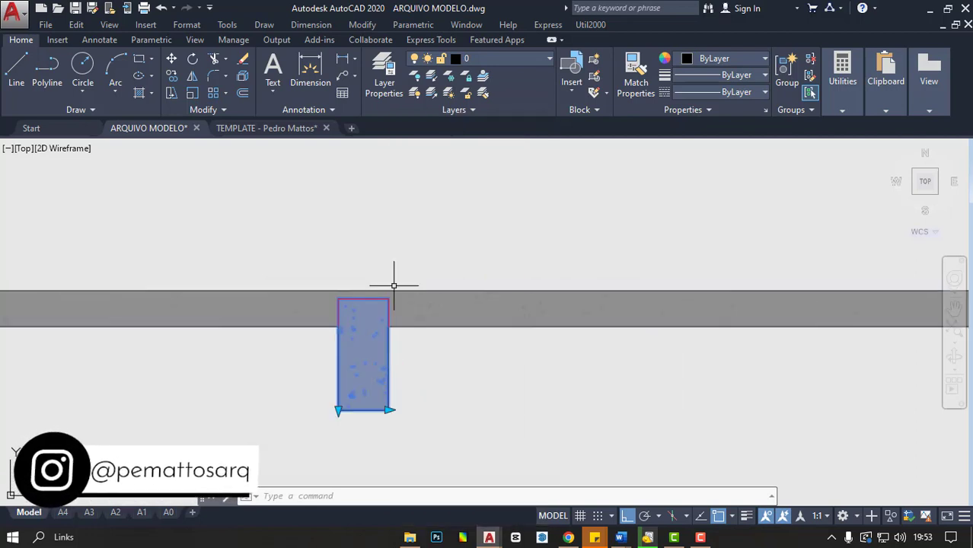
pyautogui.press('Escape')
pyautogui.scroll(2, 353, 327)
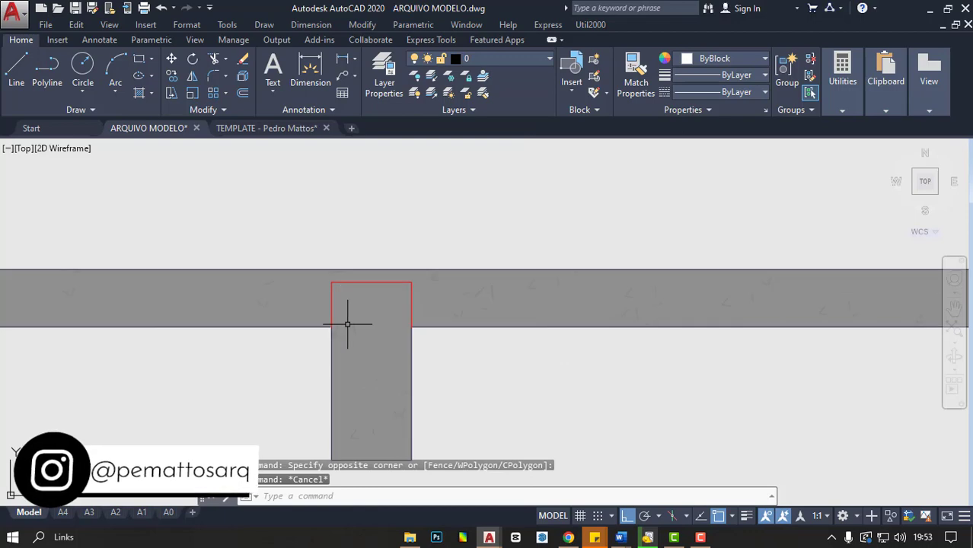
pyautogui.click(90, 512)
# - Zoom inside the A3 sheet's viewport to frame the slab-and-column T junction
pyautogui.click(425, 326)
pyautogui.doubleClick(437, 301)
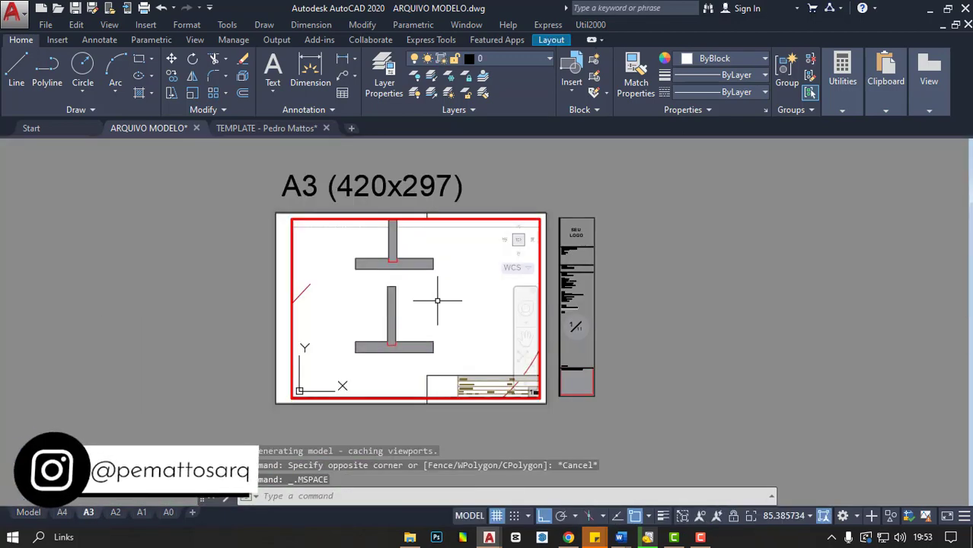
pyautogui.scroll(-4, 437, 301)
pyautogui.scroll(-2, 437, 301)
pyautogui.scroll(4, 441, 284)
pyautogui.scroll(2, 458, 245)
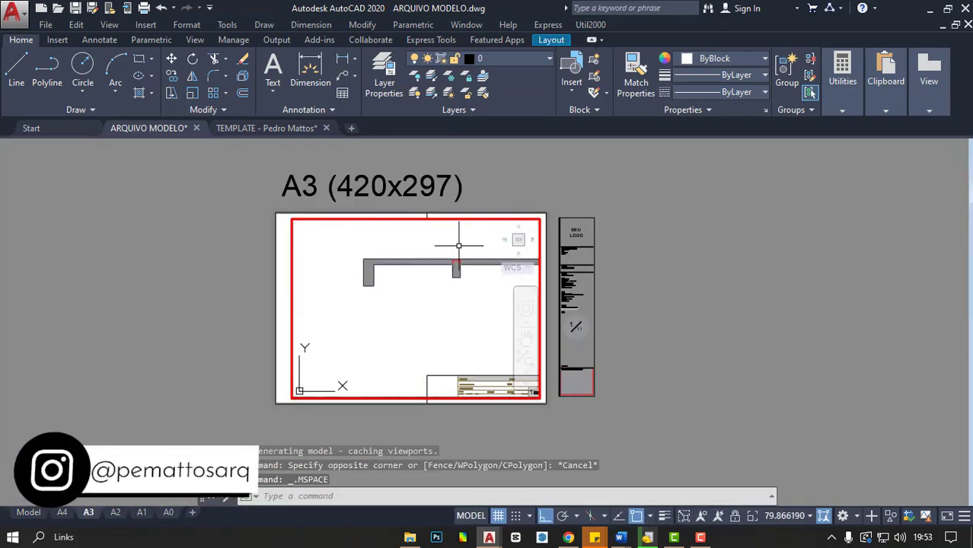
pyautogui.scroll(2, 458, 245)
pyautogui.doubleClick(647, 256)
pyautogui.scroll(2, 443, 280)
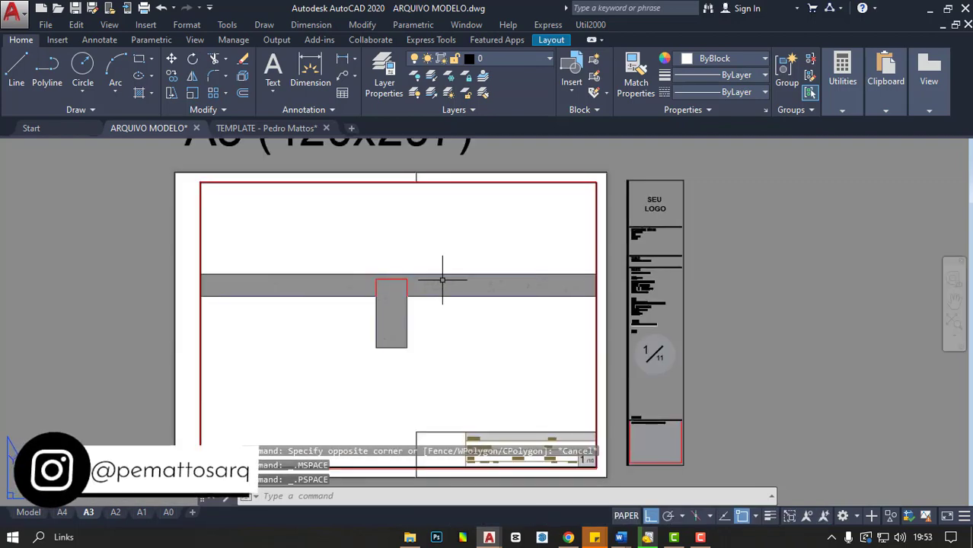
# - Preview the A3 sheet with PLOT, inspect it, and close the preview
pyautogui.write('plot')
pyautogui.press('Return')
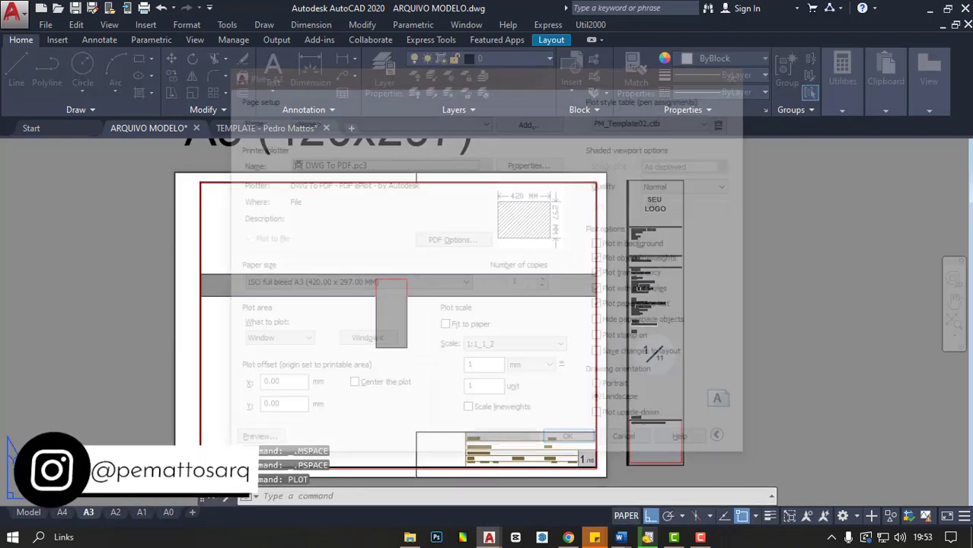
pyautogui.hotkey('alt', 'p')
pyautogui.scroll(4, 438, 272)
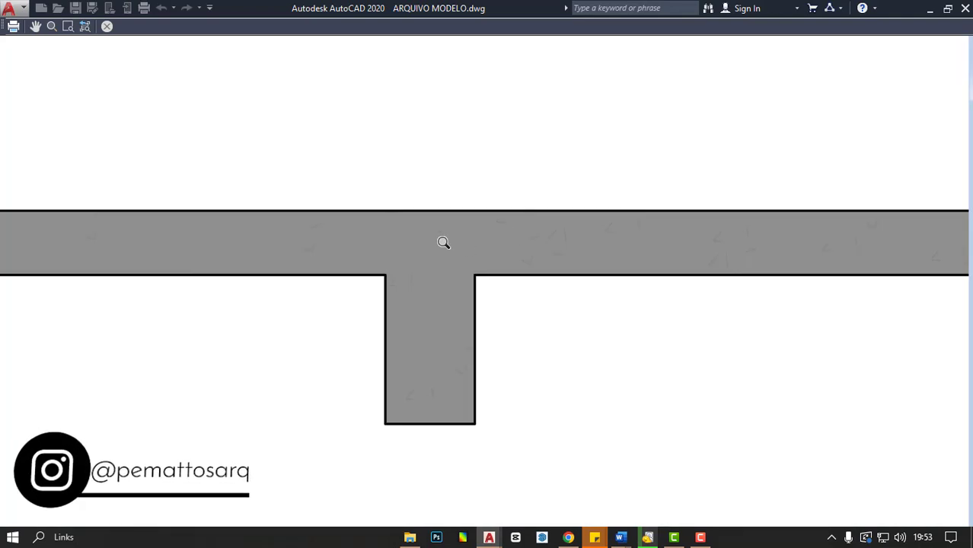
pyautogui.scroll(-6, 454, 269)
pyautogui.scroll(4, 384, 298)
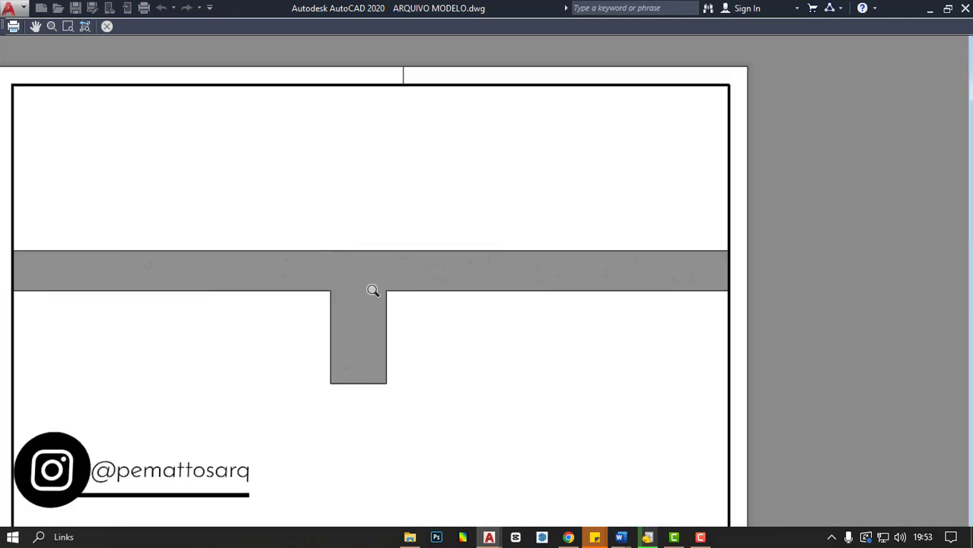
pyautogui.scroll(-2, 372, 287)
pyautogui.scroll(-2, 389, 296)
pyautogui.scroll(4, 421, 295)
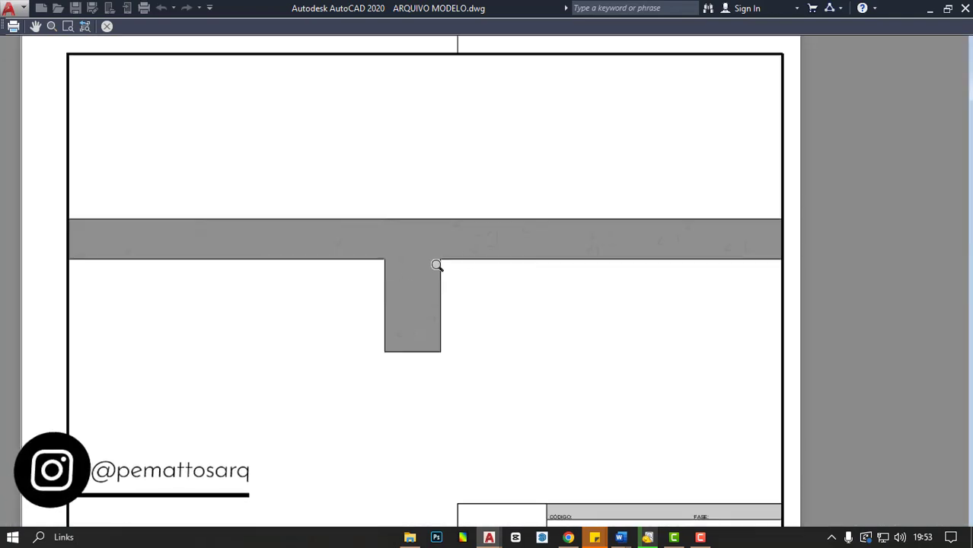
pyautogui.scroll(-4, 436, 265)
pyautogui.press('Escape')
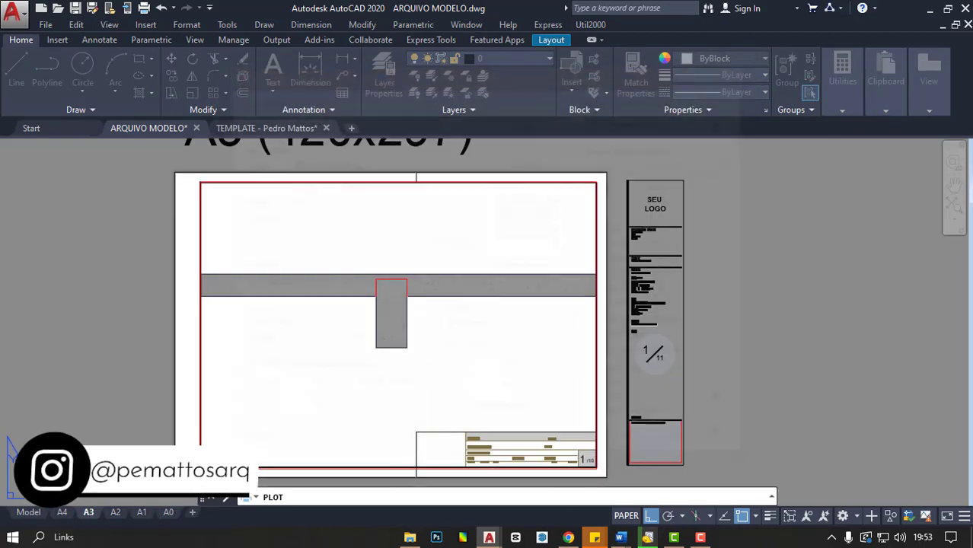
# - Return to model space and select the section's HACHURA wall hatch
pyautogui.click(28, 511)
pyautogui.scroll(-3, 289, 322)
pyautogui.scroll(-2, 407, 359)
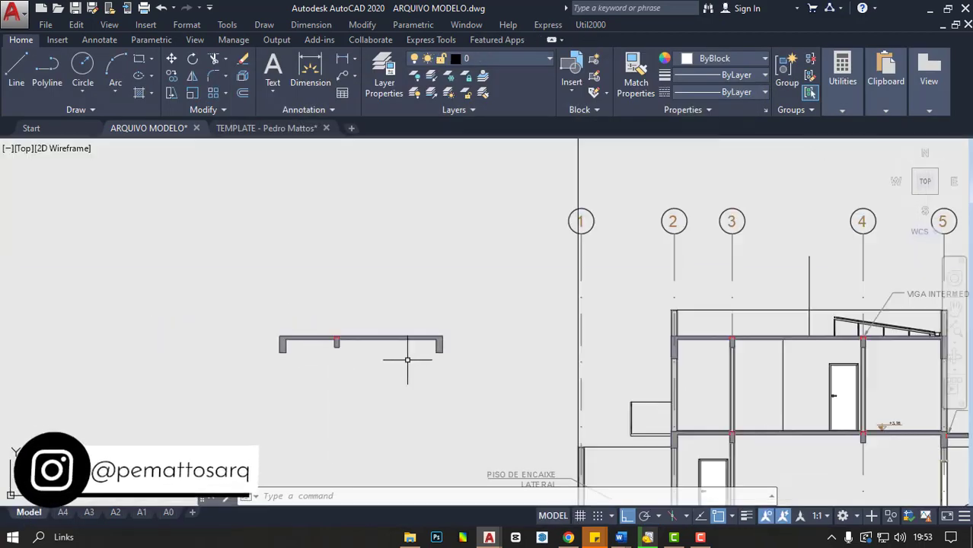
pyautogui.moveTo(407, 360); pyautogui.dragTo(270, 343, button='middle')
pyautogui.scroll(3, 316, 229)
pyautogui.scroll(2, 316, 229)
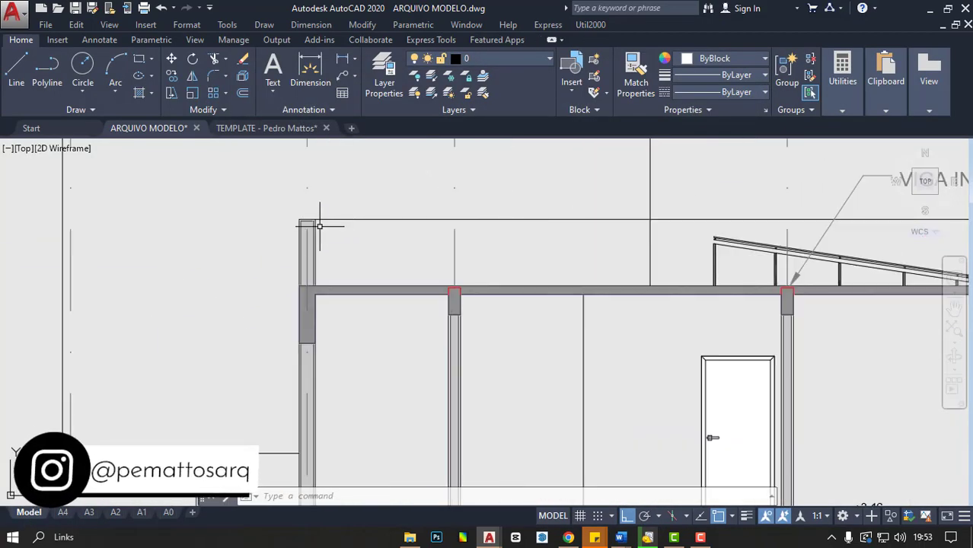
pyautogui.click(320, 226)
# - Stretch the hatch's upper right corner grip further right, then clear the selection
pyautogui.scroll(-4, 320, 226)
pyautogui.scroll(1, 322, 232)
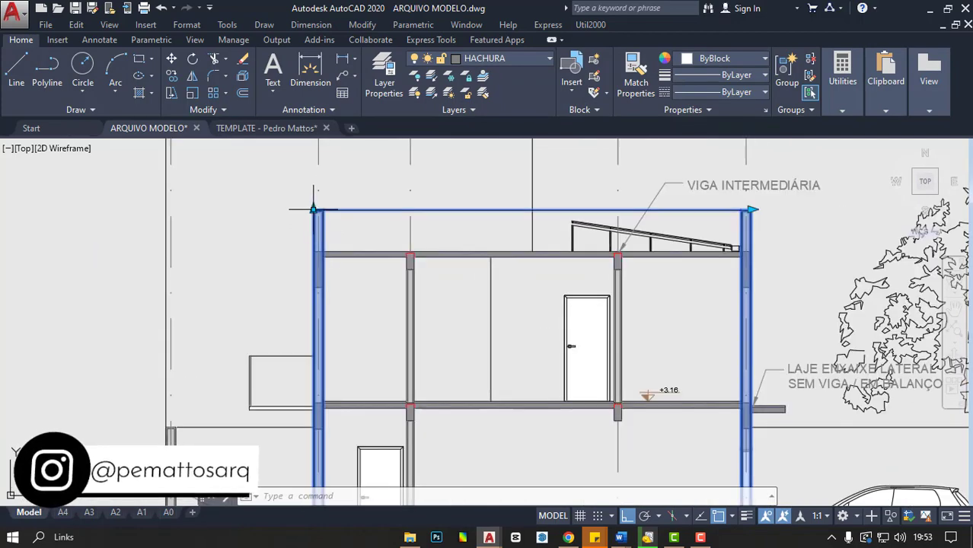
pyautogui.scroll(-2, 312, 209)
pyautogui.moveTo(617, 251); pyautogui.dragTo(632, 235, button='middle')
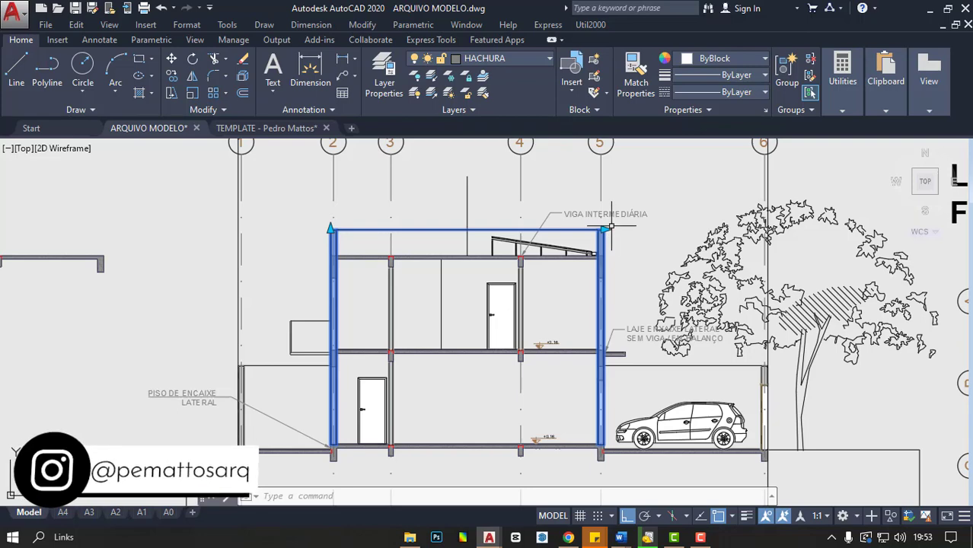
pyautogui.click(605, 229)
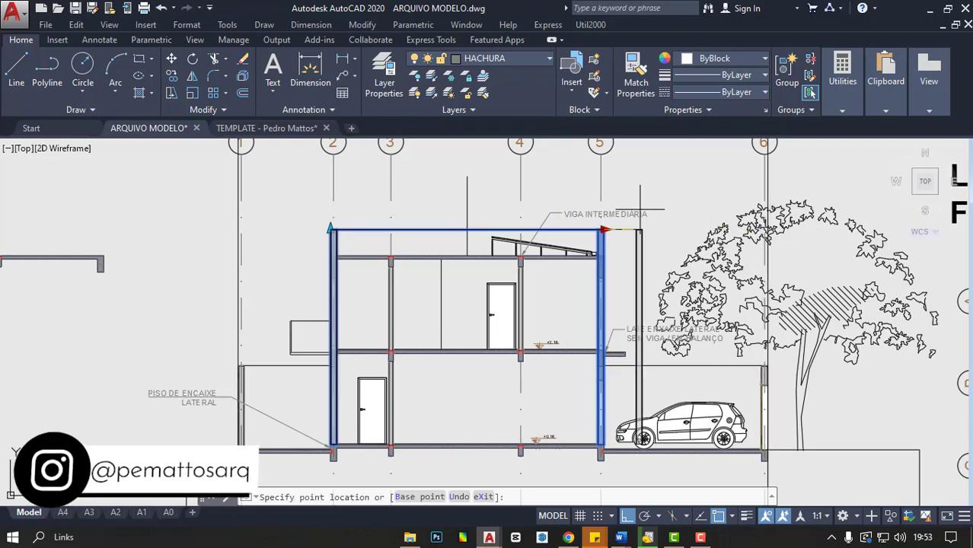
pyautogui.click(605, 229)
pyautogui.moveTo(483, 384); pyautogui.dragTo(449, 255, button='middle')
pyautogui.scroll(-2, 449, 255)
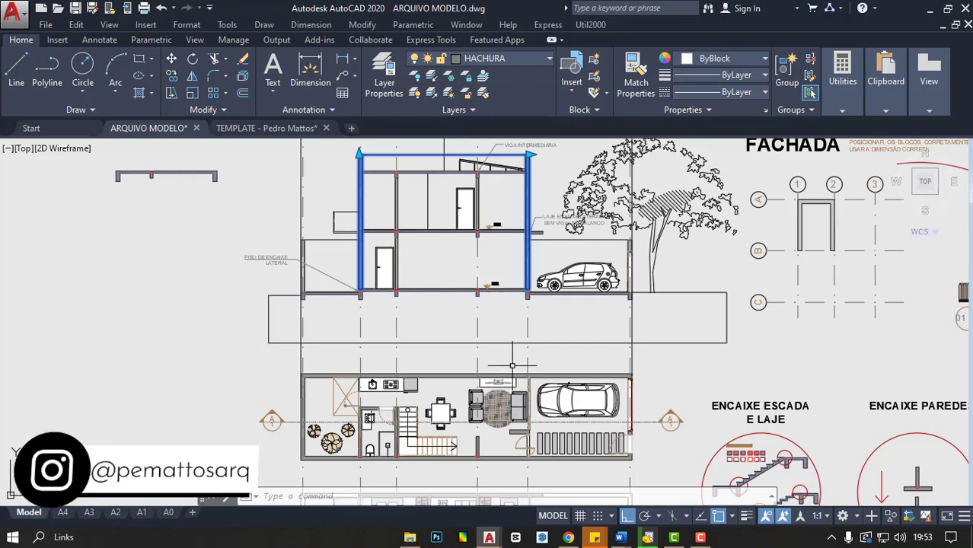
pyautogui.press('Escape')
pyautogui.moveTo(498, 274); pyautogui.dragTo(479, 323, button='middle')
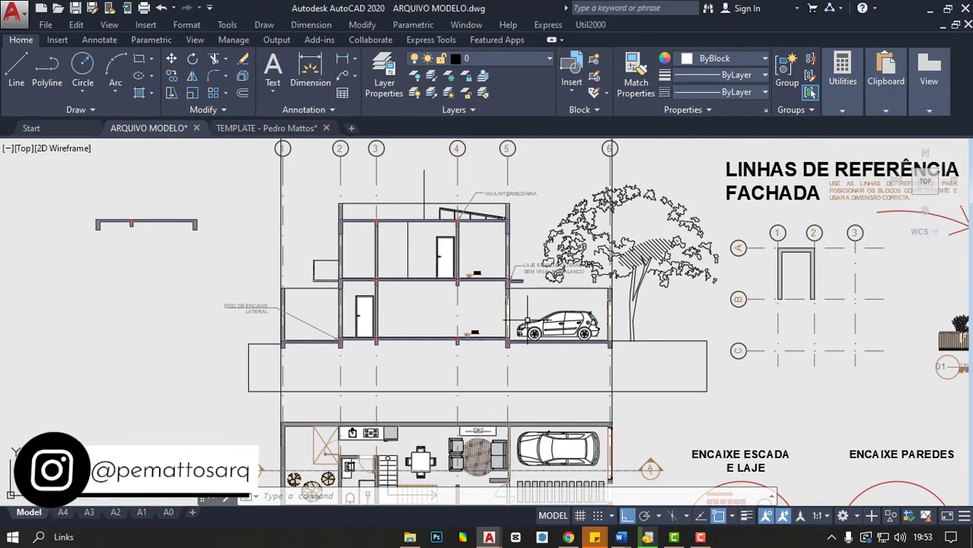
# - Select the VISTA 03 roof block, trial-stretch its left end, then undo those stretches
pyautogui.scroll(4, 424, 194)
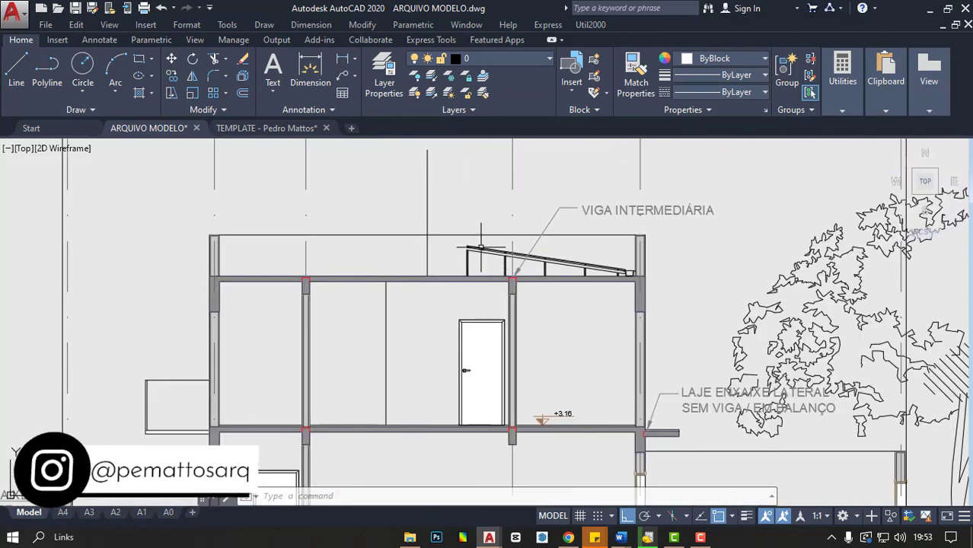
pyautogui.scroll(2, 480, 247)
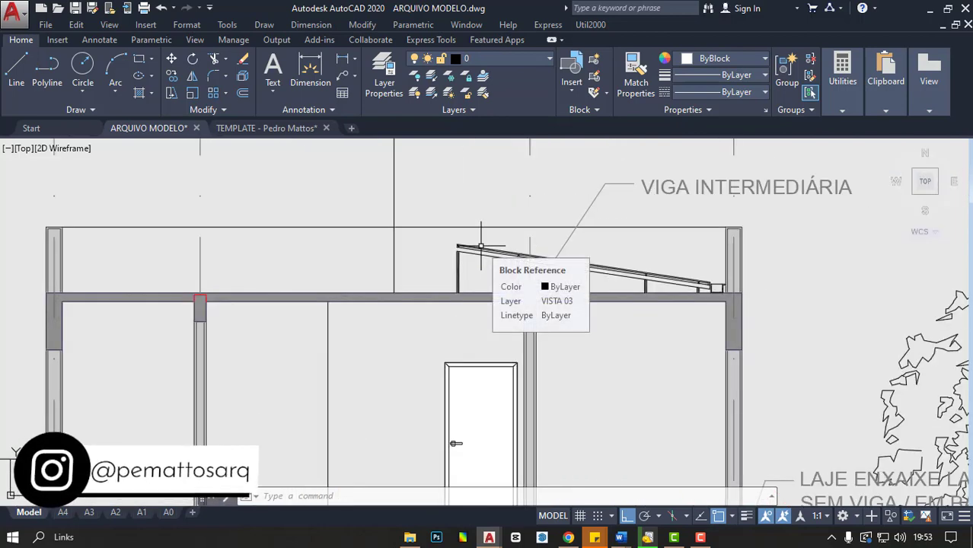
pyautogui.click(507, 252)
pyautogui.scroll(2, 487, 255)
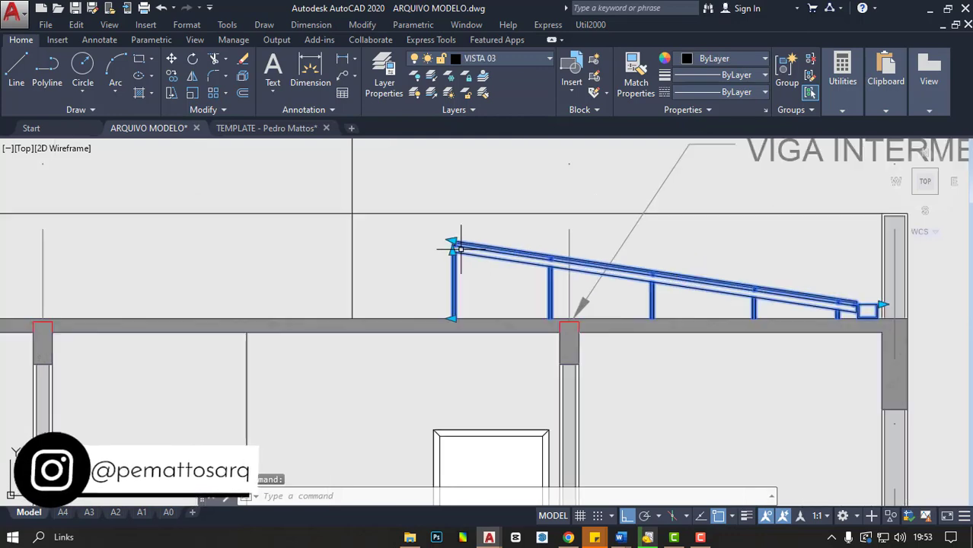
pyautogui.scroll(-2, 416, 332)
pyautogui.scroll(-2, 418, 372)
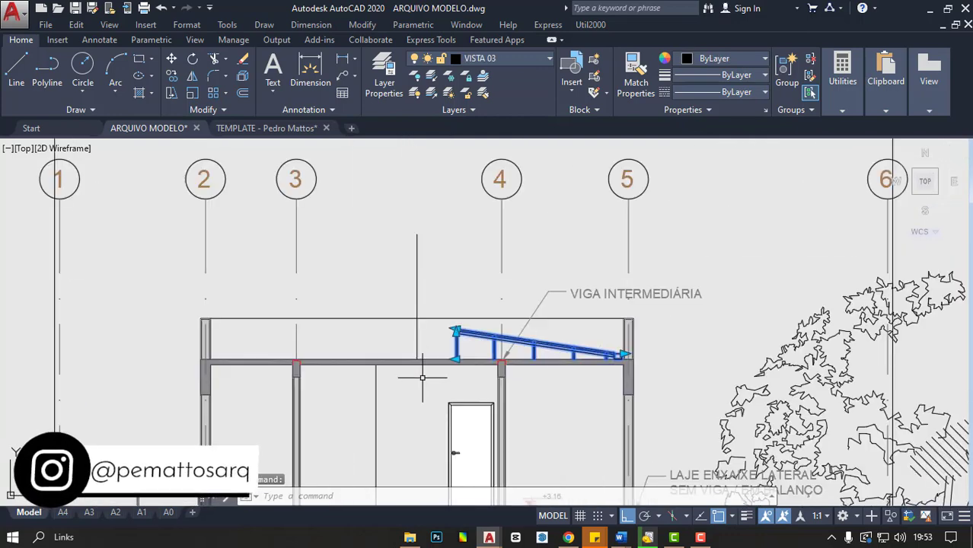
pyautogui.scroll(4, 420, 287)
pyautogui.click(474, 343)
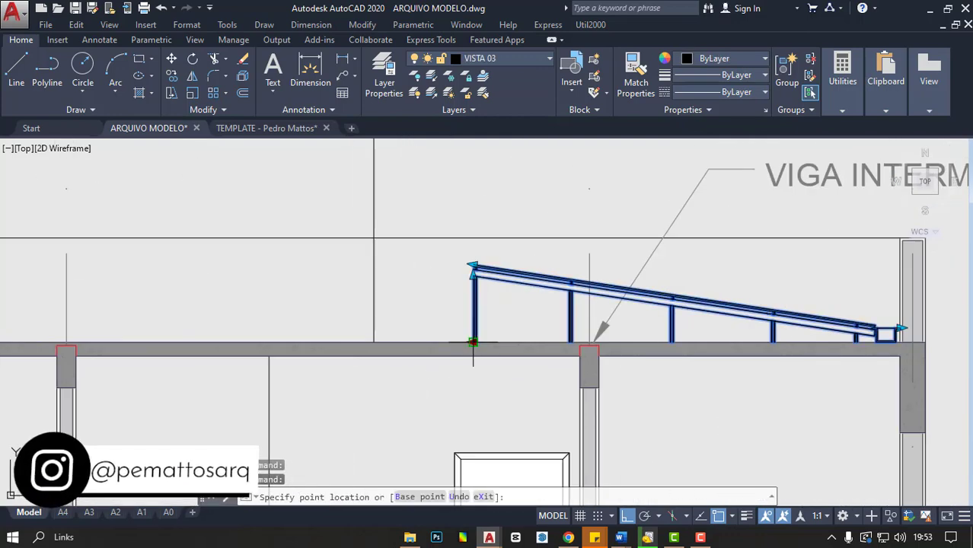
pyautogui.click(374, 341)
pyautogui.scroll(2, 421, 268)
pyautogui.click(498, 263)
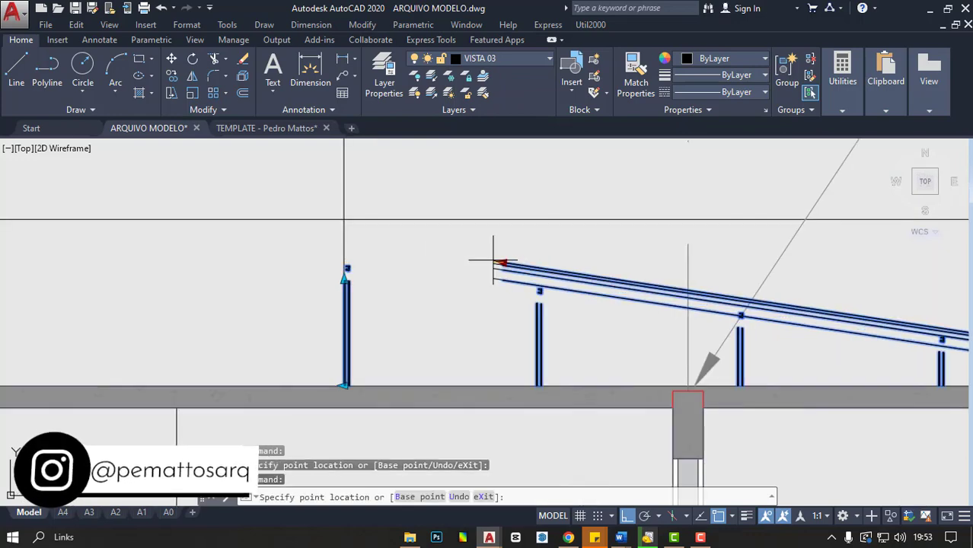
pyautogui.click(334, 237)
pyautogui.scroll(3, 426, 274)
pyautogui.scroll(-2, 596, 274)
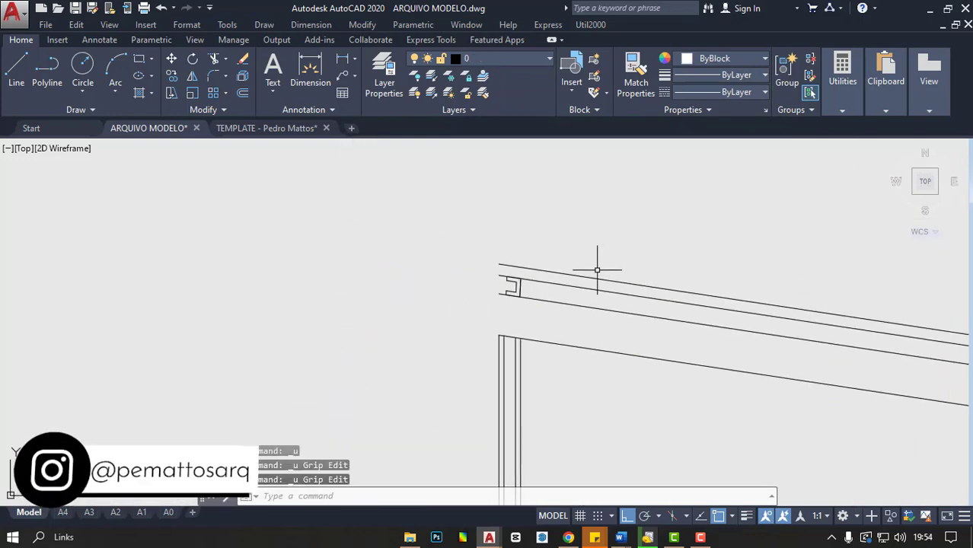
pyautogui.hotkey('ctrl', 'z')
pyautogui.hotkey('ctrl', 'z')
# - Stretch the roof's left end grip onto the left post line
pyautogui.click(561, 284)
pyautogui.scroll(-1, 527, 285)
pyautogui.click(533, 280)
pyautogui.click(538, 282)
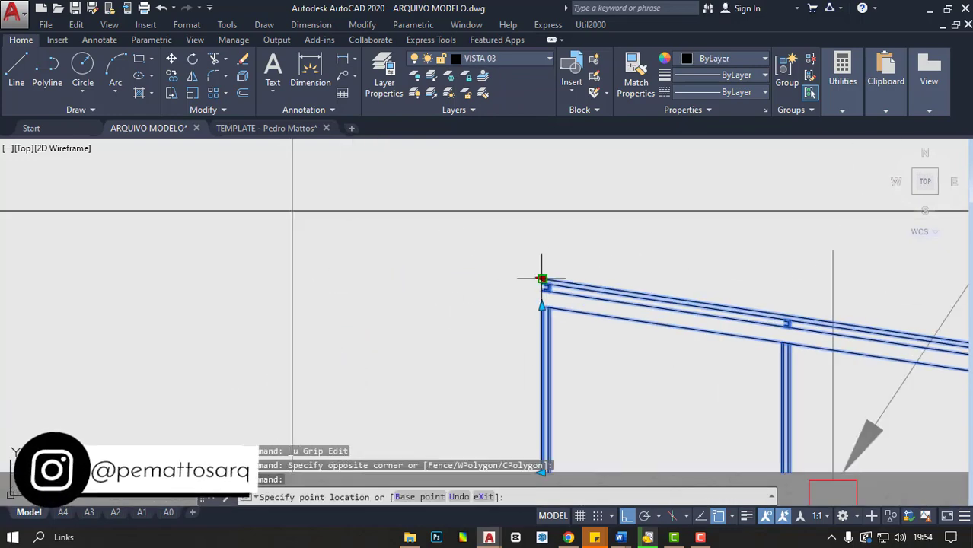
pyautogui.scroll(2, 539, 279)
pyautogui.scroll(3, 290, 229)
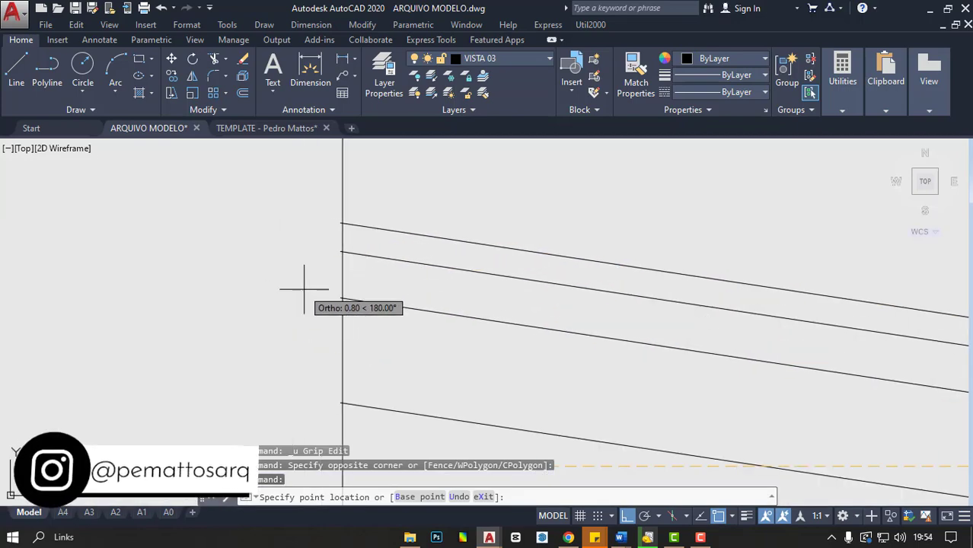
pyautogui.click(350, 227)
pyautogui.scroll(-3, 352, 228)
pyautogui.press('Escape')
# - Move the roof and its posts so the tall left post stands on the central axis
pyautogui.moveTo(619, 458); pyautogui.dragTo(613, 394, button='middle')
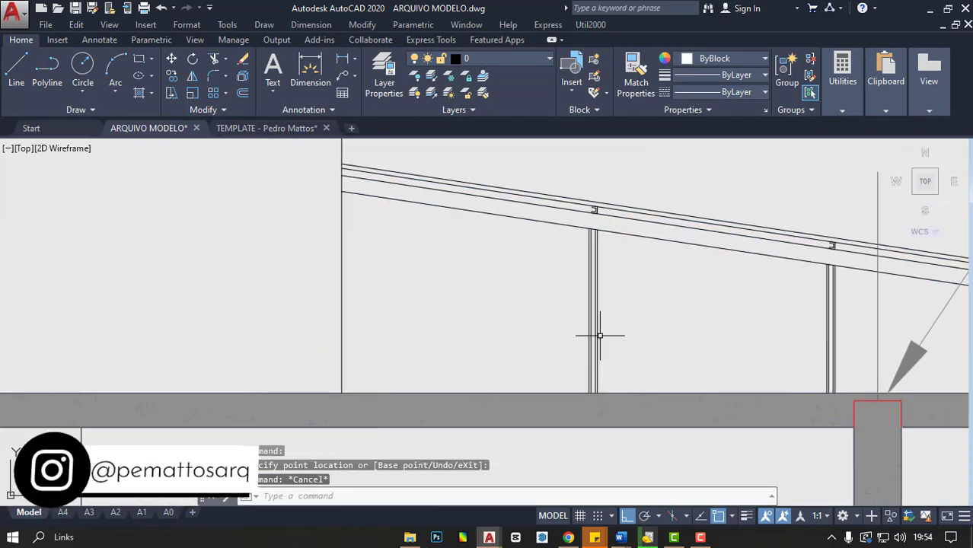
pyautogui.click(598, 386)
pyautogui.click(591, 393)
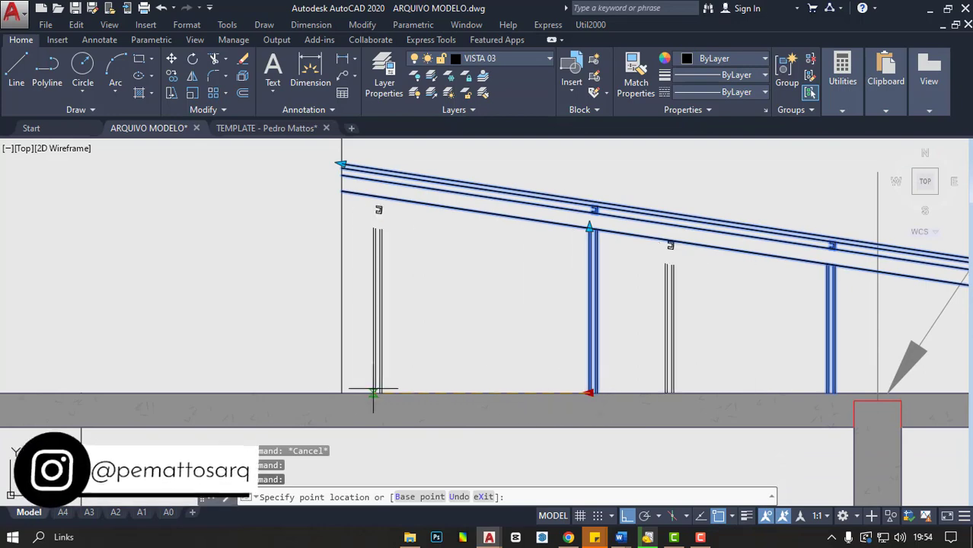
pyautogui.click(342, 392)
pyautogui.scroll(5, 347, 207)
pyautogui.scroll(3, 347, 206)
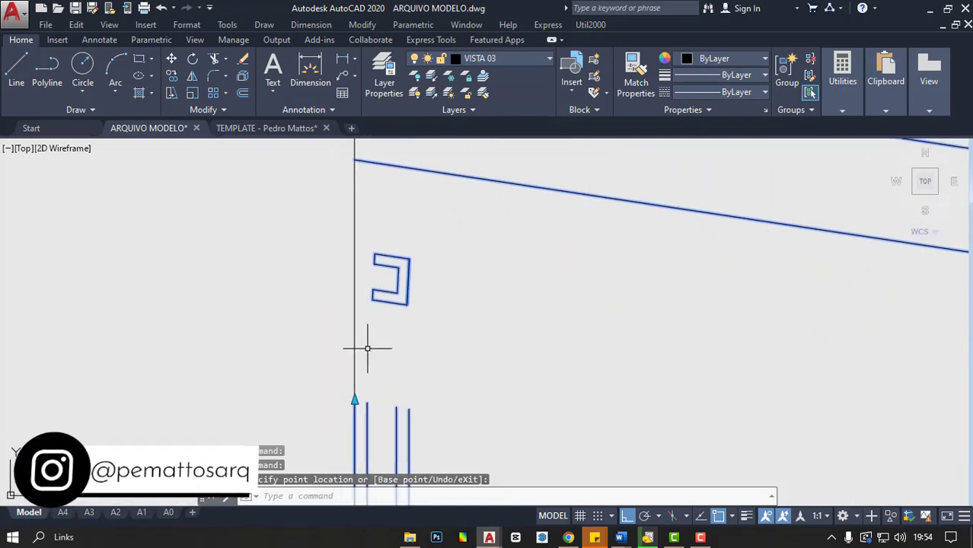
pyautogui.scroll(-2, 364, 267)
pyautogui.scroll(-2, 369, 263)
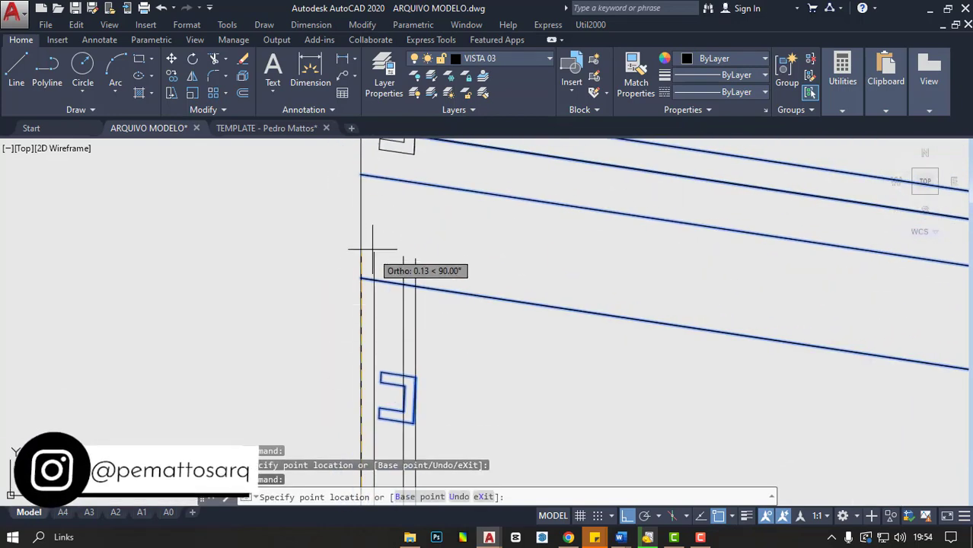
pyautogui.scroll(1, 488, 272)
pyautogui.scroll(-1, 414, 306)
pyautogui.scroll(3, 413, 306)
pyautogui.scroll(1, 390, 289)
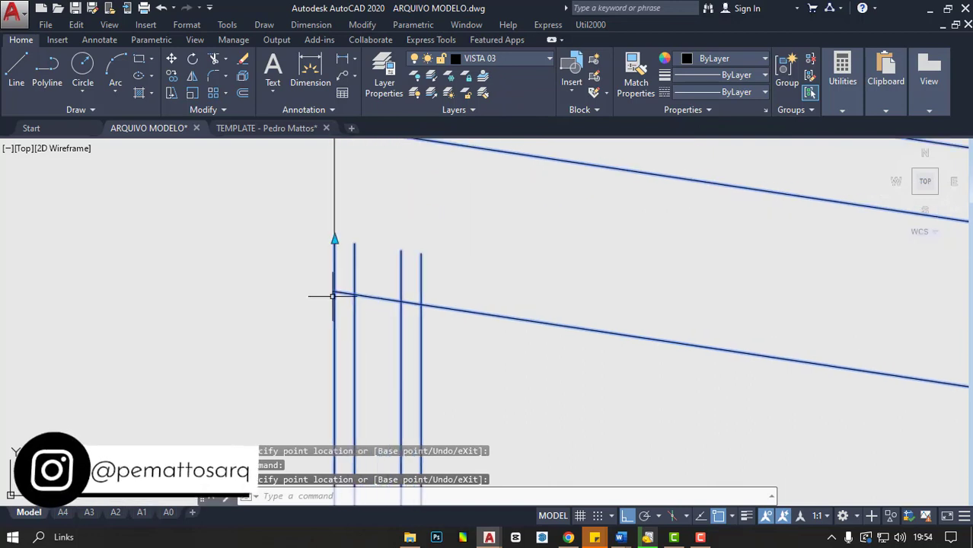
pyautogui.scroll(4, 335, 293)
pyautogui.scroll(2, 328, 305)
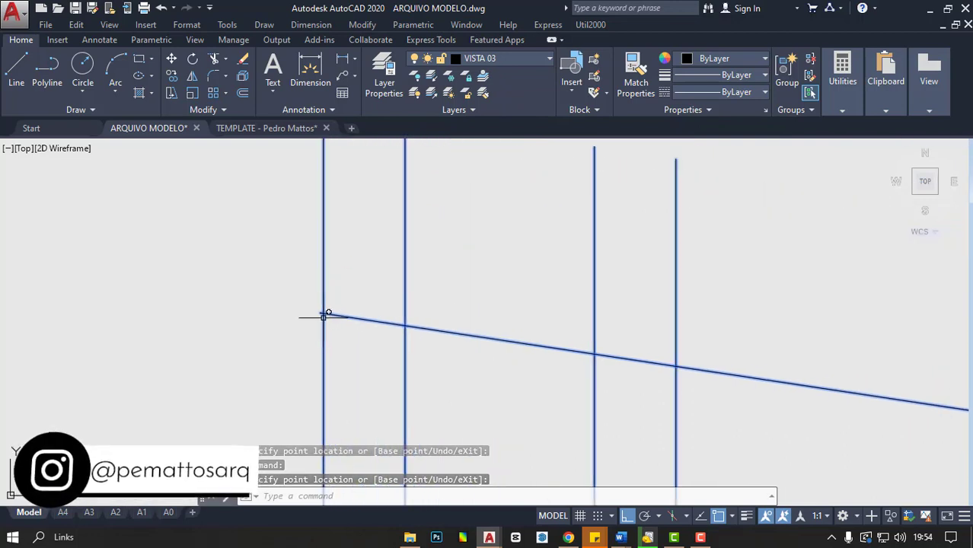
pyautogui.scroll(-2, 326, 316)
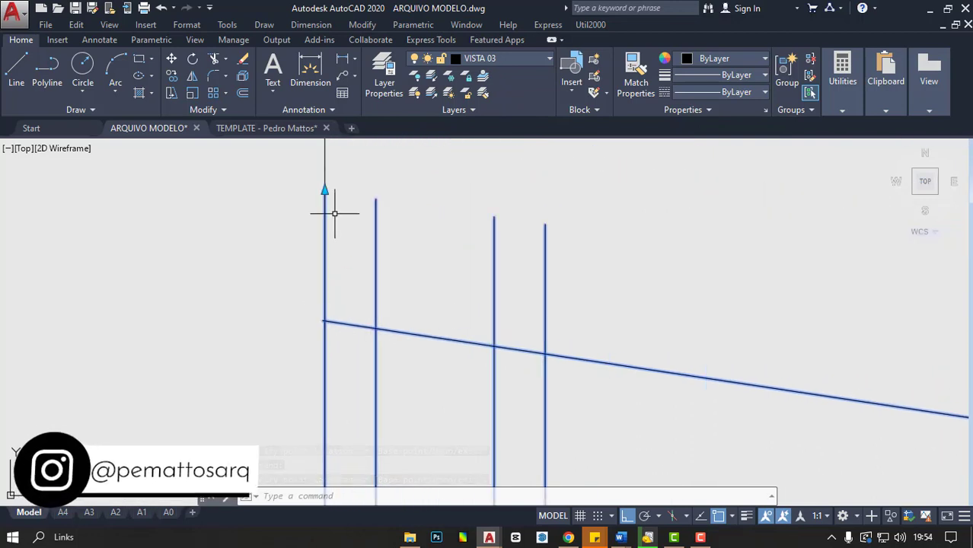
pyautogui.scroll(4, 325, 329)
pyautogui.scroll(-4, 315, 310)
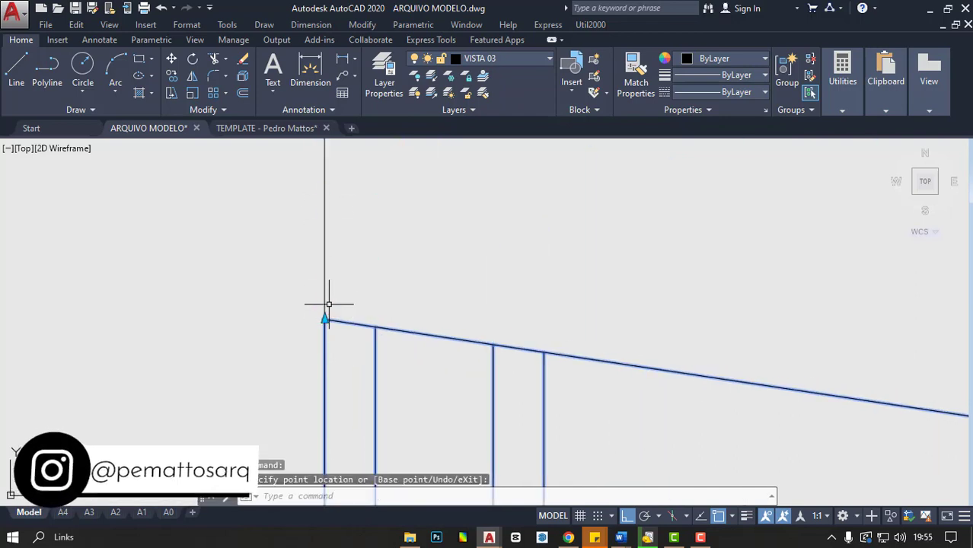
pyautogui.scroll(3, 326, 315)
pyautogui.scroll(-2, 428, 261)
pyautogui.scroll(-2, 453, 255)
pyautogui.press('Escape')
# - Mirror the roof truss about a vertical axis through the ridge, keeping the original
pyautogui.scroll(-2, 457, 250)
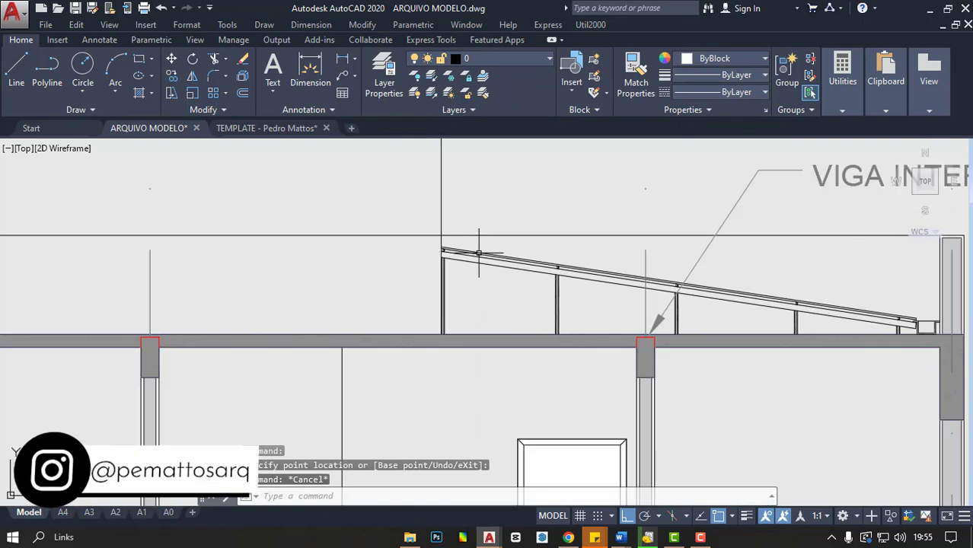
pyautogui.write('mi')
pyautogui.press('Return')
pyautogui.click(479, 253)
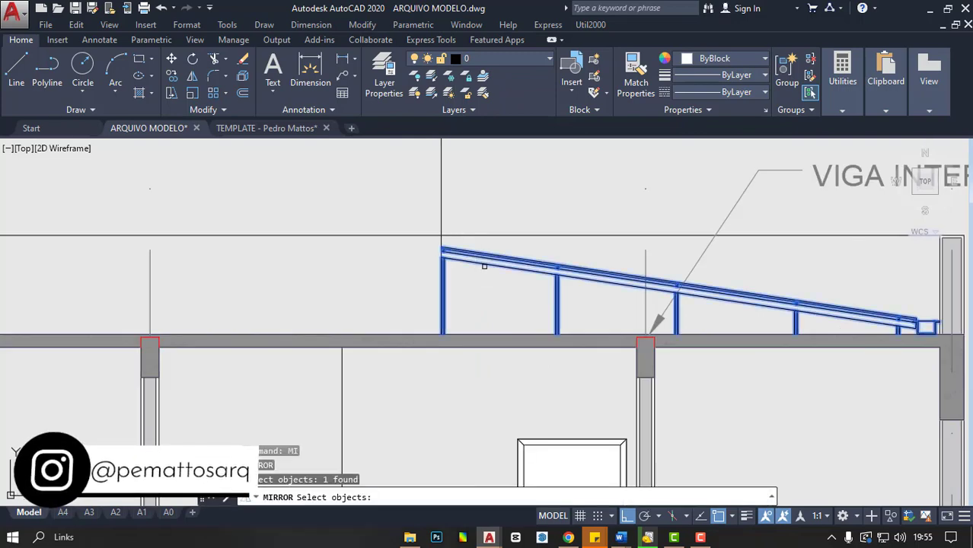
pyautogui.scroll(-2, 463, 252)
pyautogui.press('Return')
pyautogui.click(453, 219)
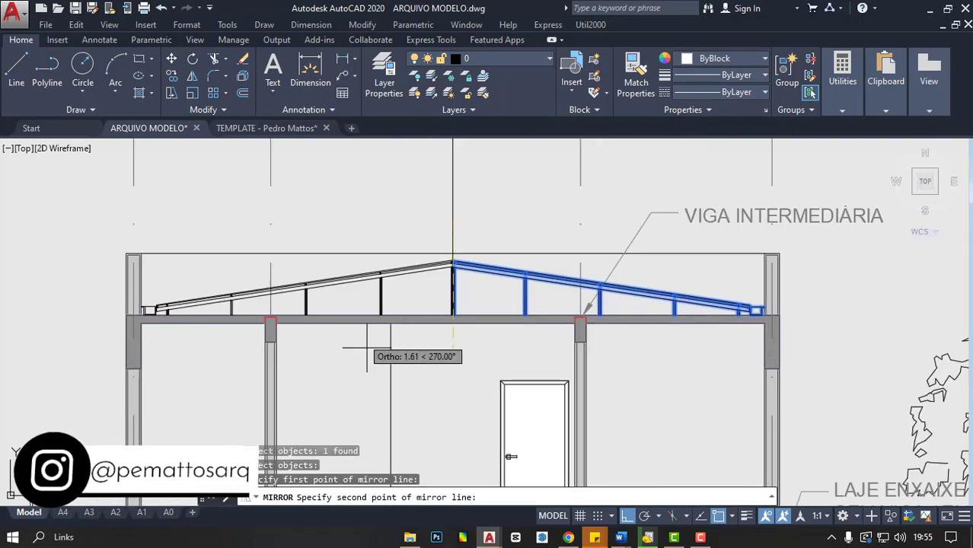
pyautogui.click(430, 395)
pyautogui.press('Return')
# - Erase the vertical centre line at the ridge and pan down to the lower floor
pyautogui.click(478, 195)
pyautogui.click(404, 184)
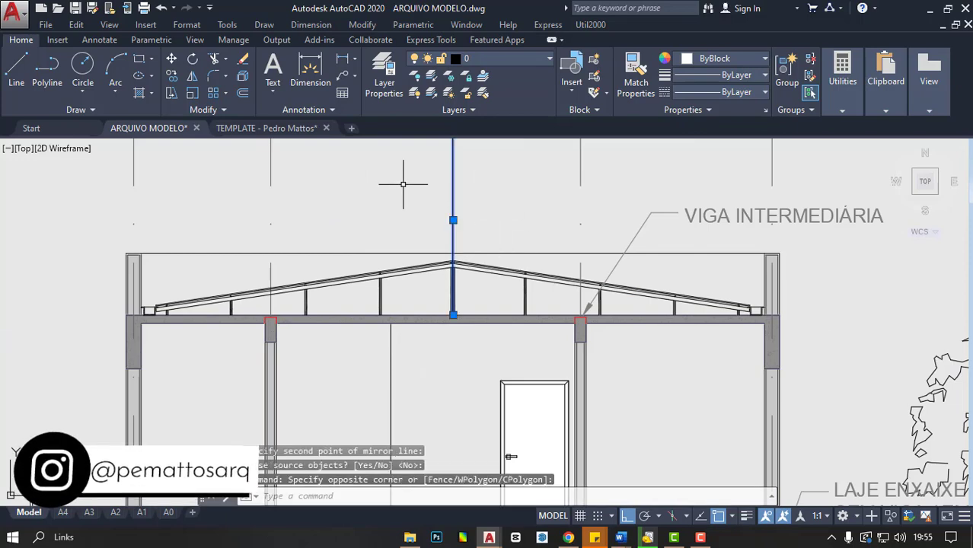
pyautogui.press('Delete')
pyautogui.scroll(-2, 391, 239)
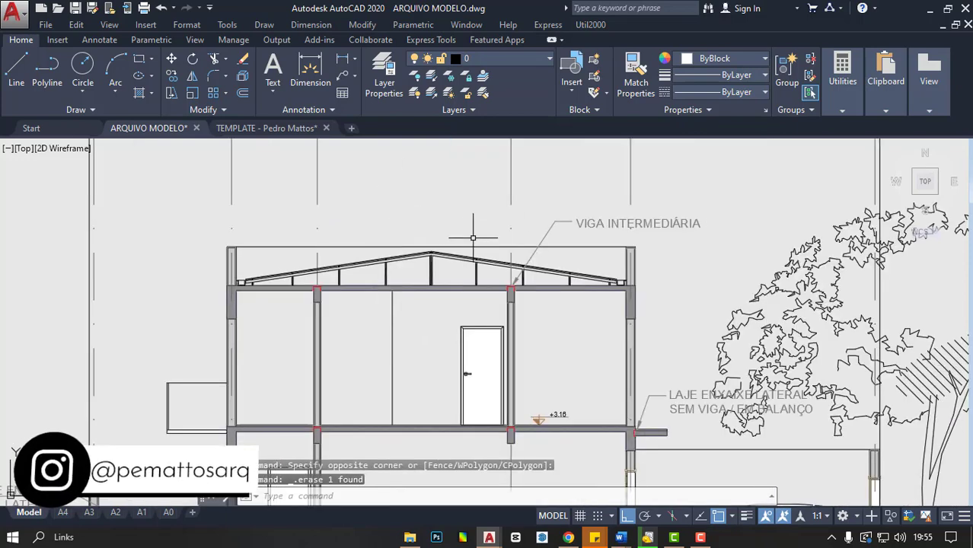
pyautogui.moveTo(473, 238); pyautogui.dragTo(478, 184, button='middle')
pyautogui.moveTo(614, 277)
pyautogui.mouseDown(button='middle')
pyautogui.moveTo(641, 277)
pyautogui.moveTo(638, 223)
pyautogui.mouseUp(button='middle')
# - Delete the duplicate level marker from the section
pyautogui.scroll(2, 611, 312)
pyautogui.scroll(3, 522, 223)
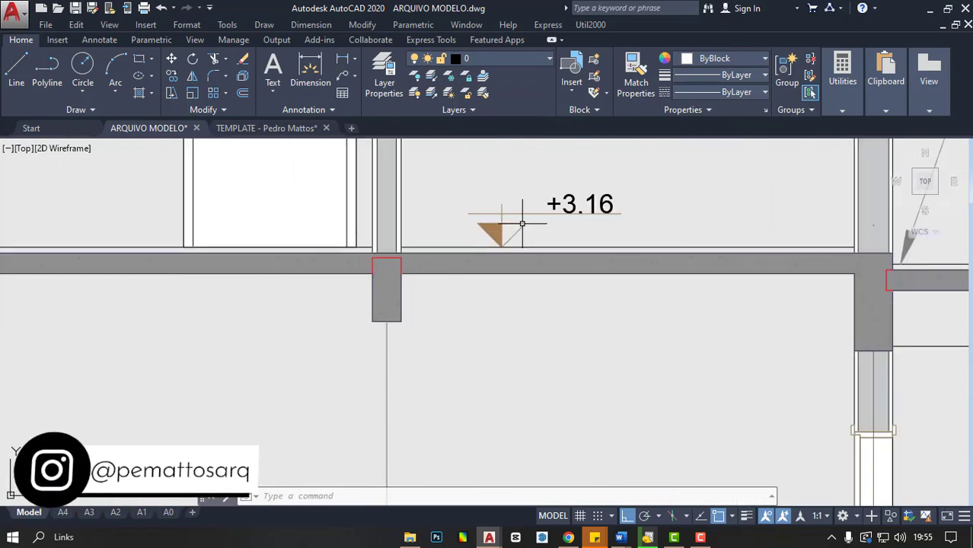
pyautogui.click(522, 223)
pyautogui.scroll(-2, 523, 228)
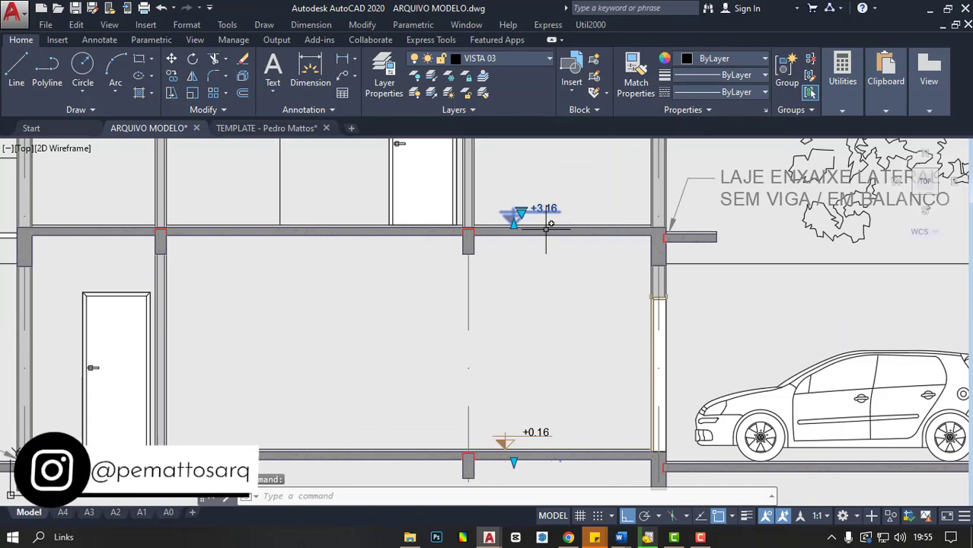
pyautogui.press('Delete')
pyautogui.press('Escape')
# - Reposition the +0.16 level marker so its base sits on the ground slab
pyautogui.scroll(2, 522, 217)
pyautogui.scroll(2, 490, 238)
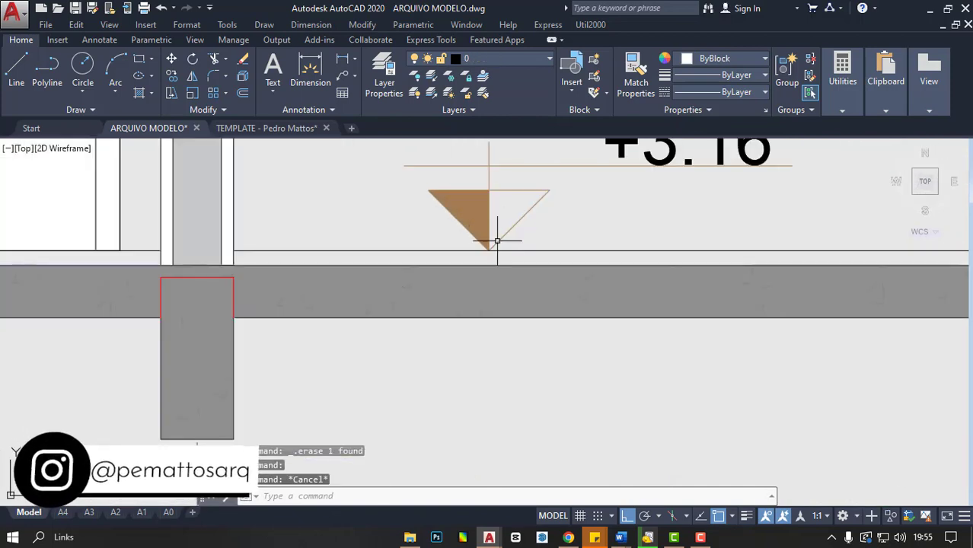
pyautogui.scroll(-2, 499, 249)
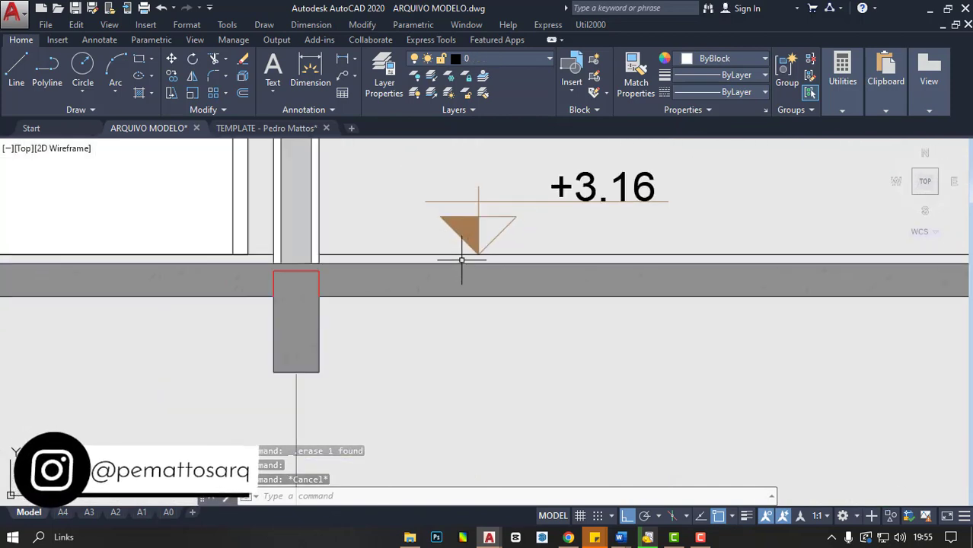
pyautogui.scroll(-1, 487, 243)
pyautogui.click(476, 212)
pyautogui.scroll(-3, 476, 211)
pyautogui.scroll(2, 512, 354)
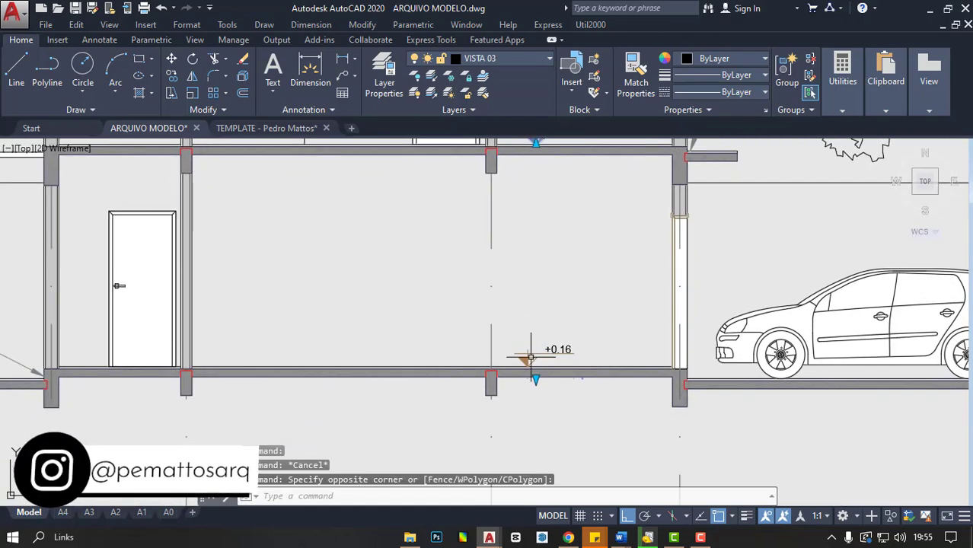
pyautogui.scroll(2, 523, 352)
pyautogui.click(548, 373)
pyautogui.scroll(-2, 366, 347)
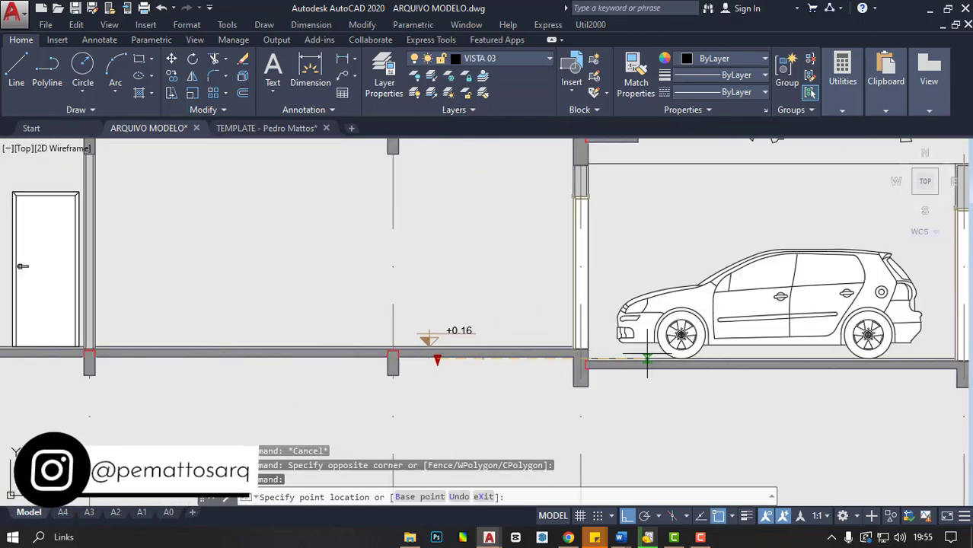
pyautogui.scroll(3, 617, 358)
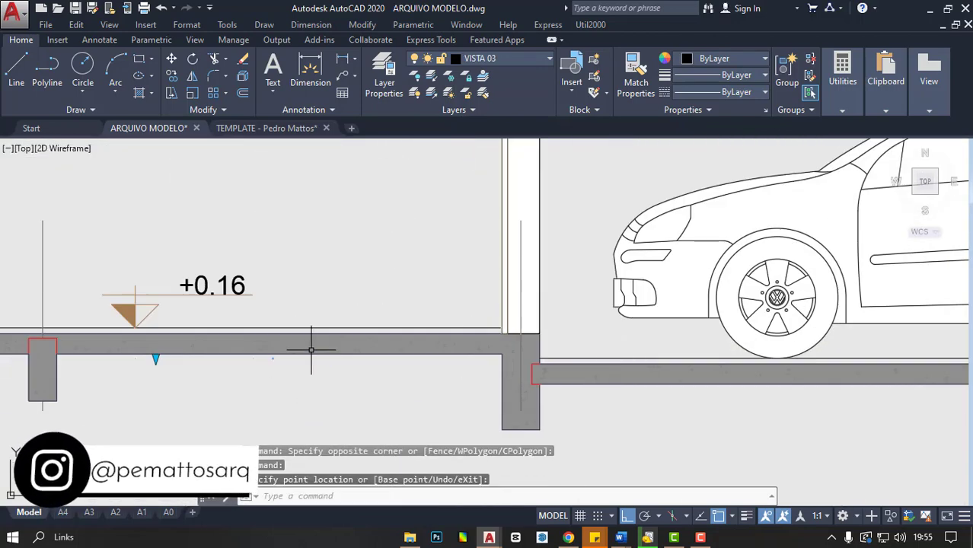
pyautogui.click(156, 357)
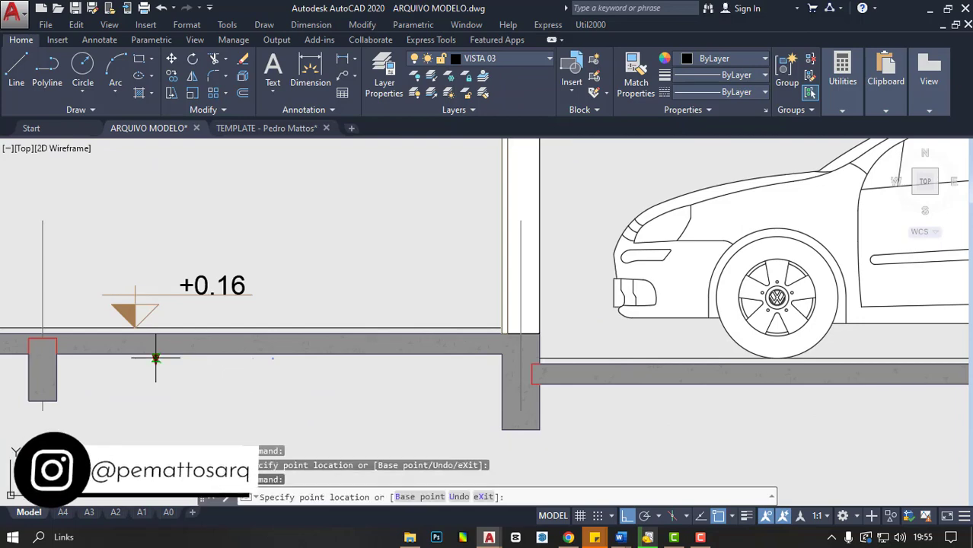
pyautogui.click(594, 358)
# - Move the upper level marker onto the upper slab so it reads +3.16
pyautogui.scroll(-3, 593, 358)
pyautogui.scroll(-1, 415, 242)
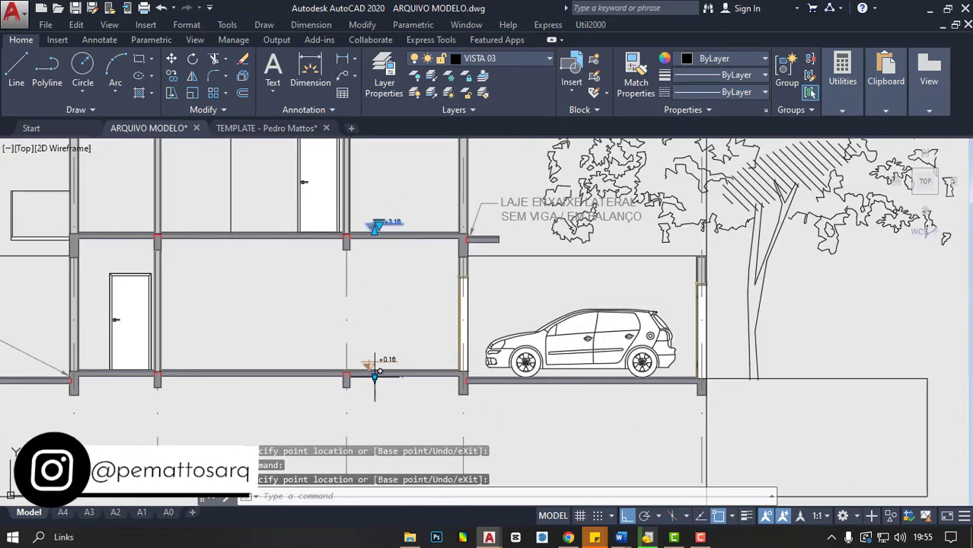
pyautogui.scroll(3, 380, 251)
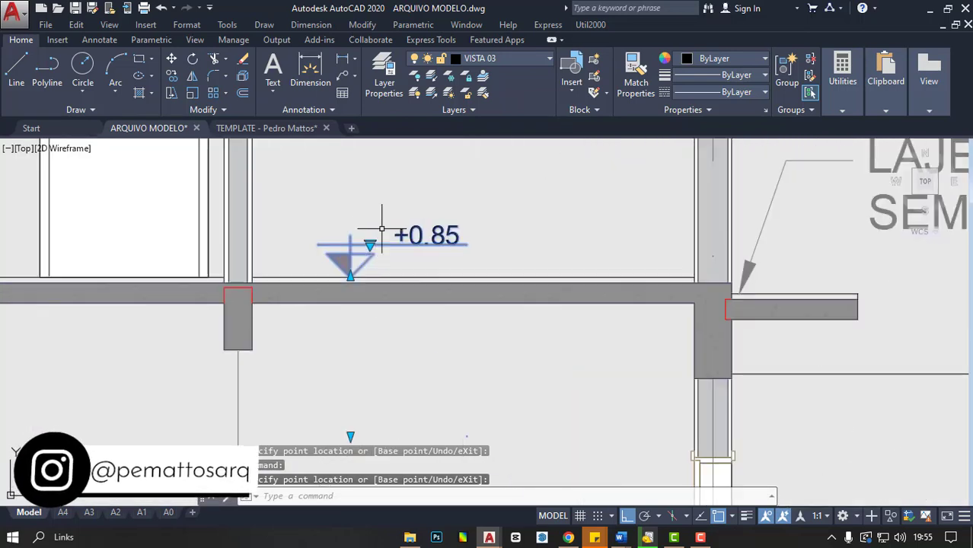
pyautogui.scroll(1, 434, 204)
pyautogui.scroll(-4, 403, 287)
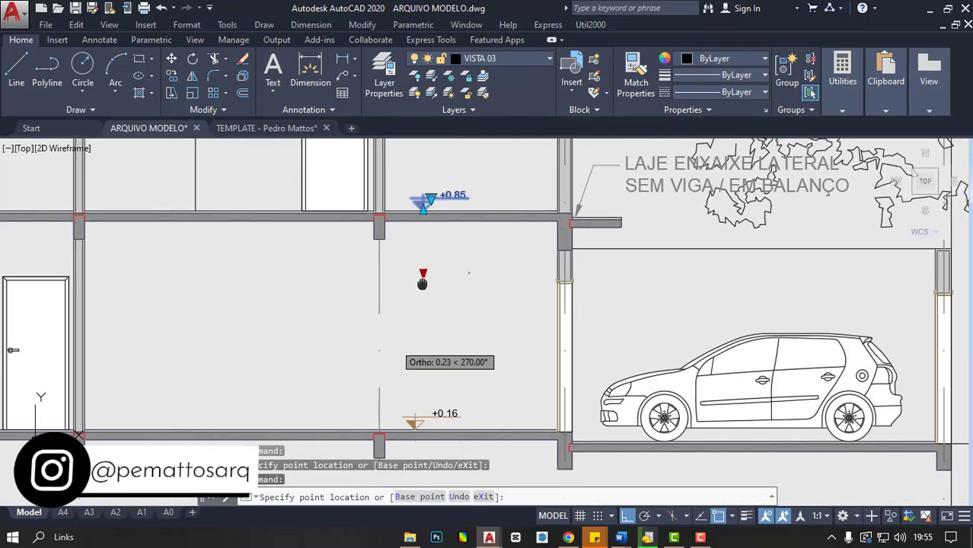
pyautogui.moveTo(397, 328); pyautogui.dragTo(436, 234, button='middle')
pyautogui.click(437, 400)
pyautogui.moveTo(497, 213); pyautogui.dragTo(506, 234, button='middle')
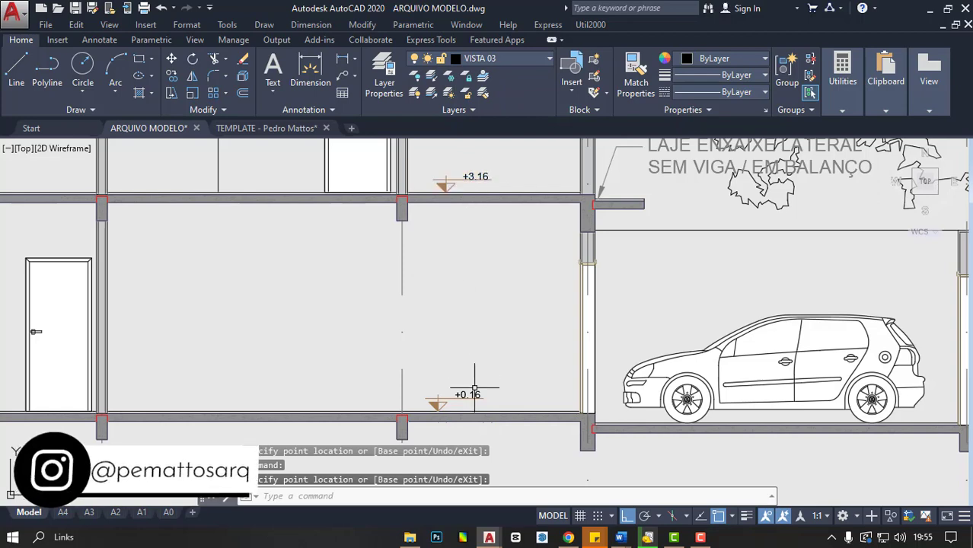
pyautogui.press('Escape')
pyautogui.scroll(4, 470, 403)
pyautogui.scroll(-2, 488, 374)
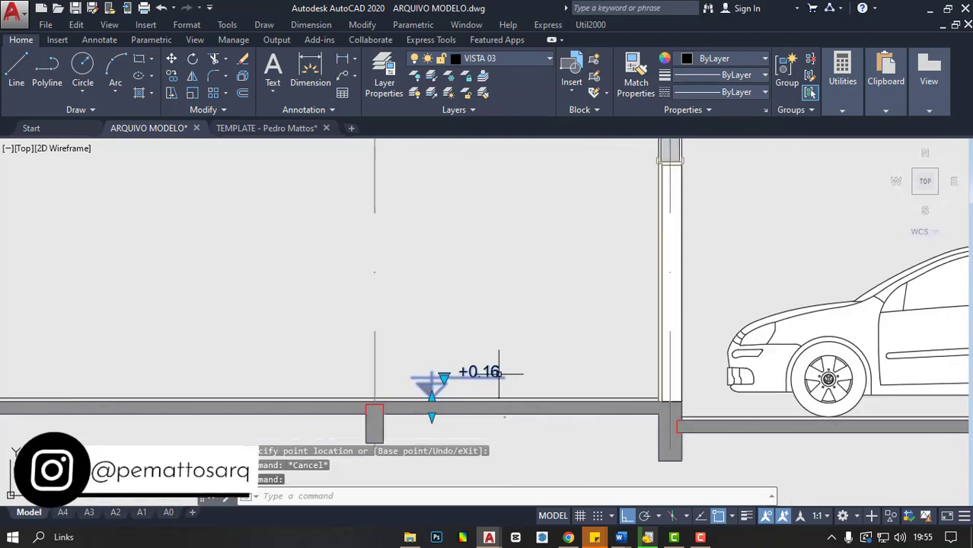
pyautogui.scroll(-4, 518, 363)
pyautogui.scroll(-1, 518, 362)
pyautogui.press('Escape')
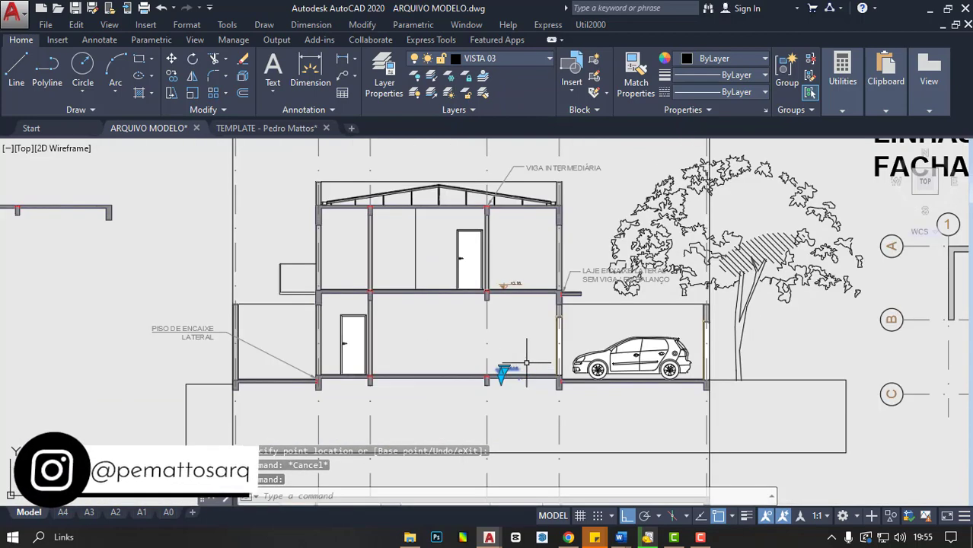
pyautogui.moveTo(544, 333); pyautogui.dragTo(595, 304, button='middle')
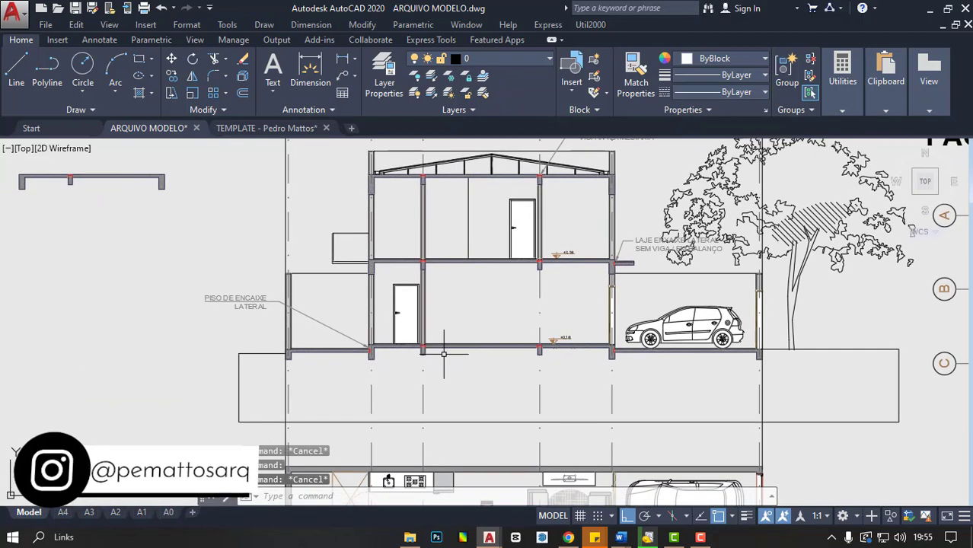
pyautogui.scroll(5, 310, 362)
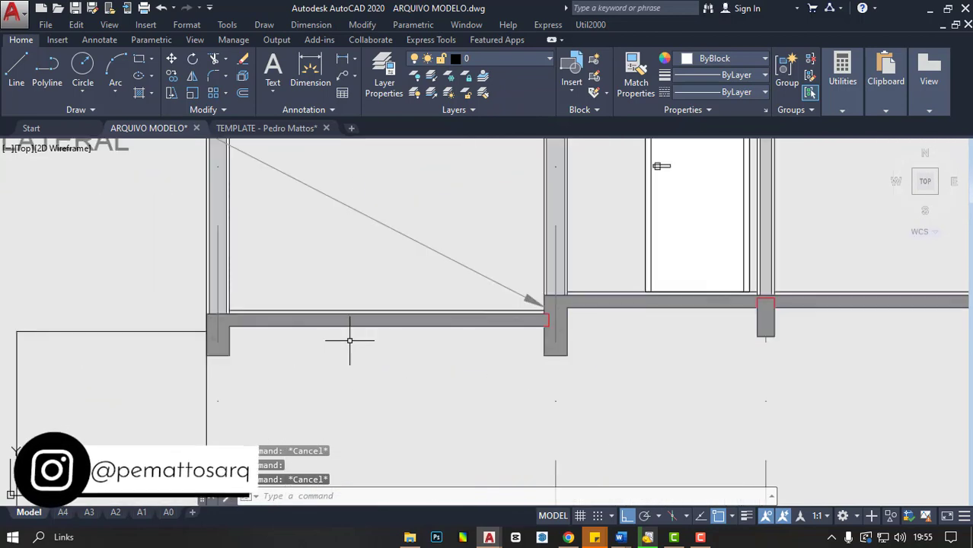
pyautogui.click(472, 321)
pyautogui.scroll(-3, 258, 356)
pyautogui.scroll(1, 449, 358)
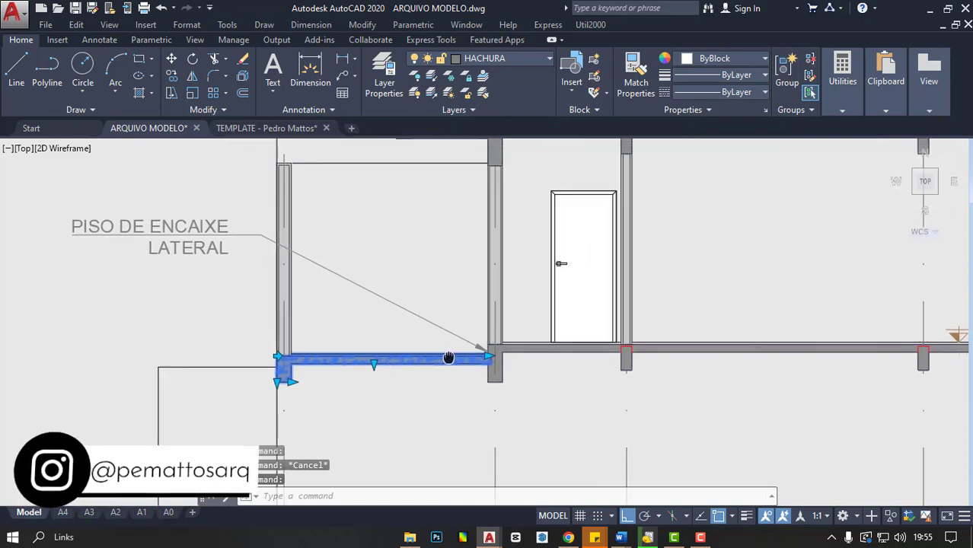
pyautogui.scroll(1, 447, 383)
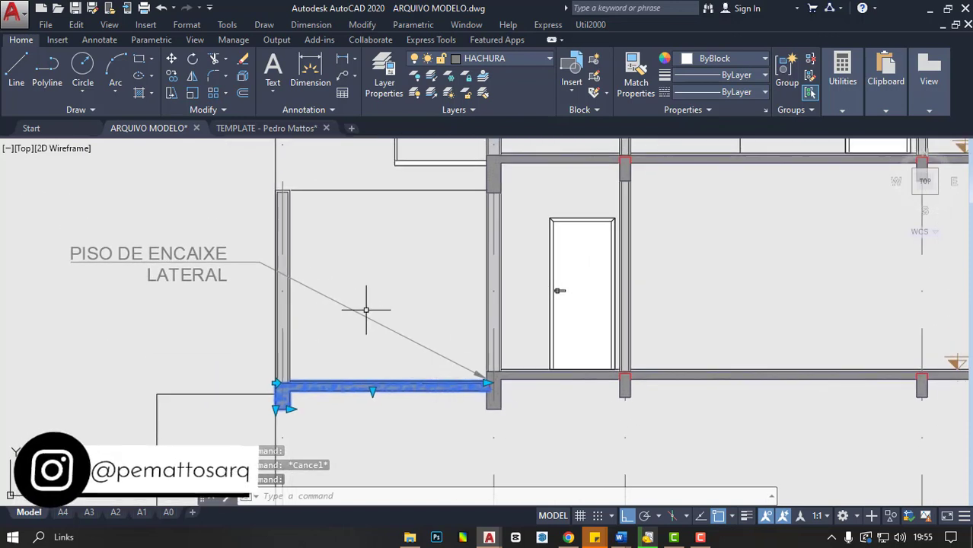
pyautogui.moveTo(499, 327); pyautogui.dragTo(539, 283, button='middle')
pyautogui.press('Escape')
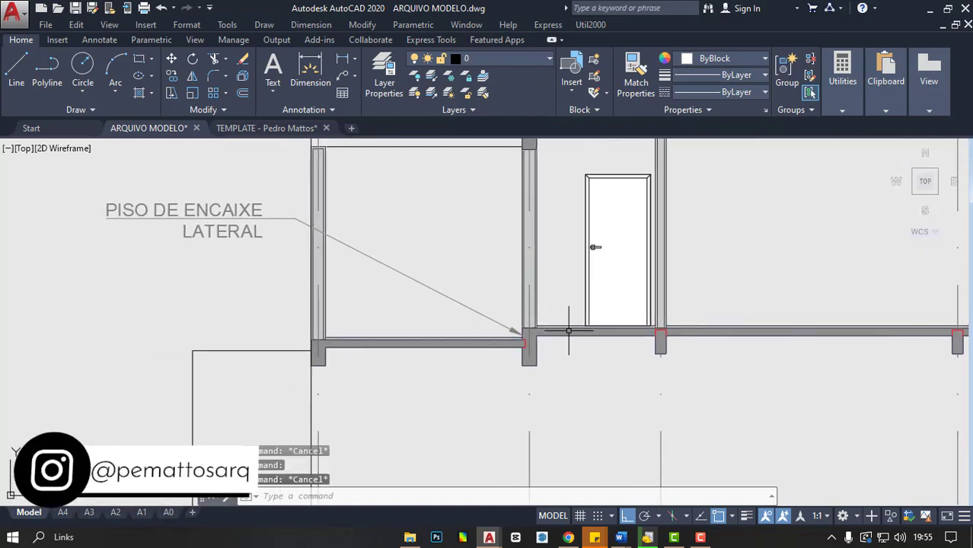
pyautogui.click(575, 333)
pyautogui.scroll(-2, 282, 328)
pyautogui.scroll(2, 804, 354)
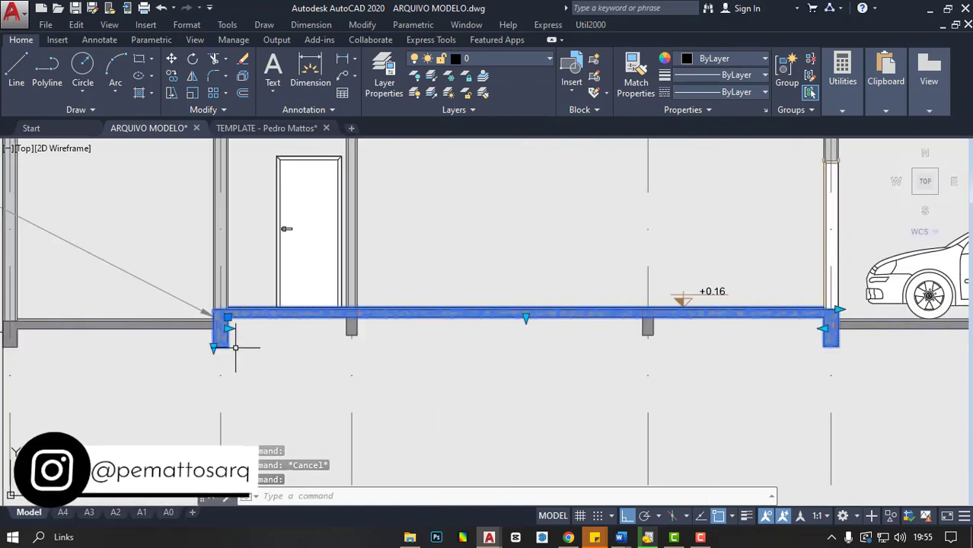
pyautogui.moveTo(233, 346); pyautogui.dragTo(467, 340, button='middle')
pyautogui.scroll(-6, 419, 319)
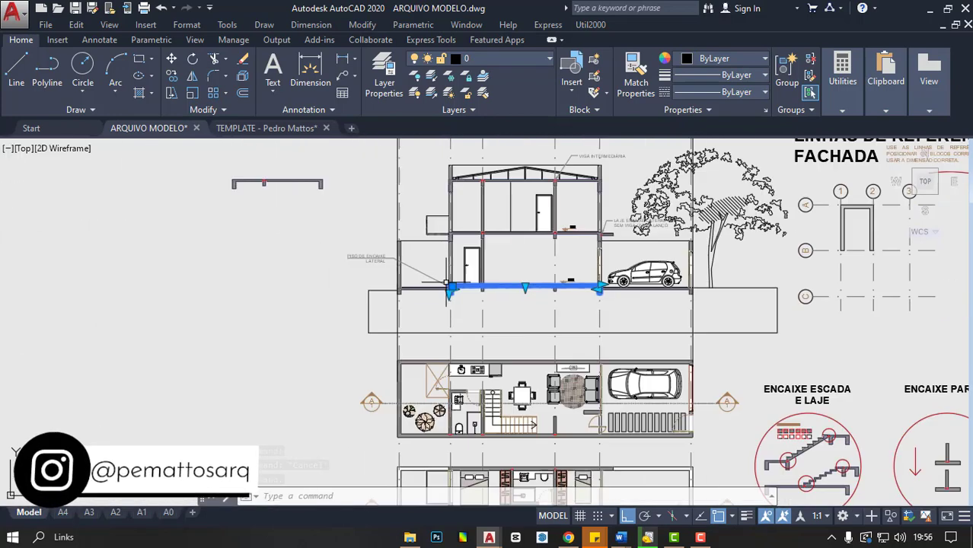
pyautogui.scroll(5, 522, 415)
pyautogui.scroll(-2, 326, 305)
pyautogui.scroll(1, 325, 306)
pyautogui.scroll(1, 408, 303)
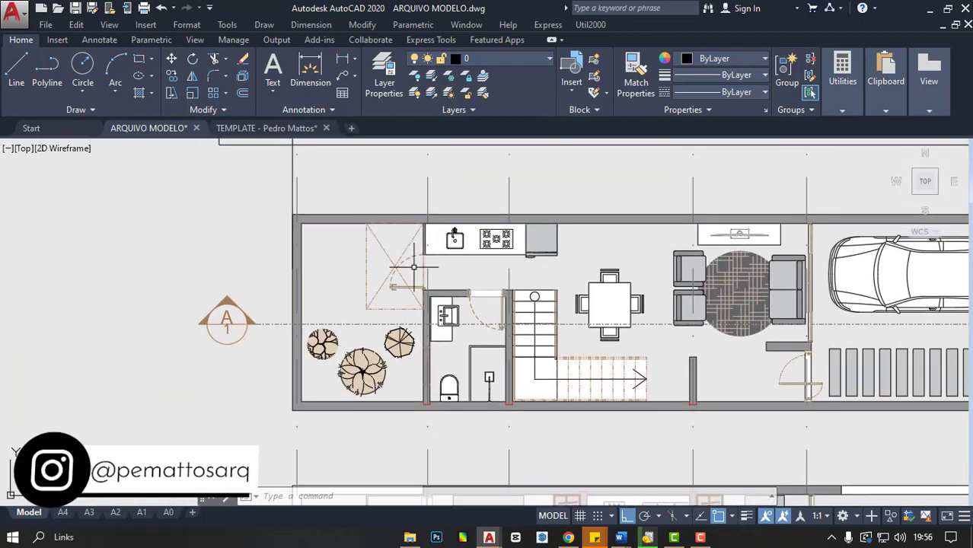
pyautogui.moveTo(414, 267); pyautogui.dragTo(467, 457, button='middle')
pyautogui.scroll(3, 487, 171)
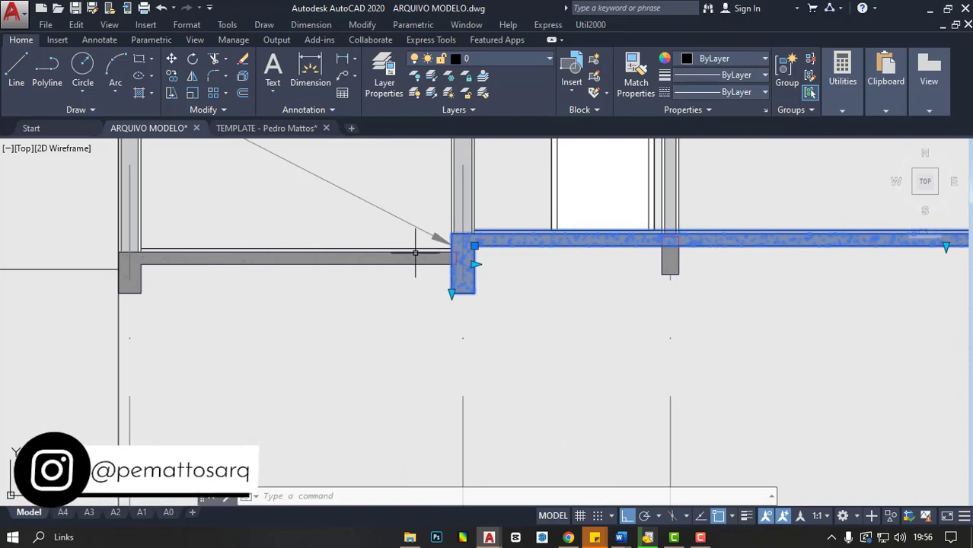
pyautogui.scroll(-3, 173, 265)
pyautogui.press('Escape')
pyautogui.scroll(3, 495, 300)
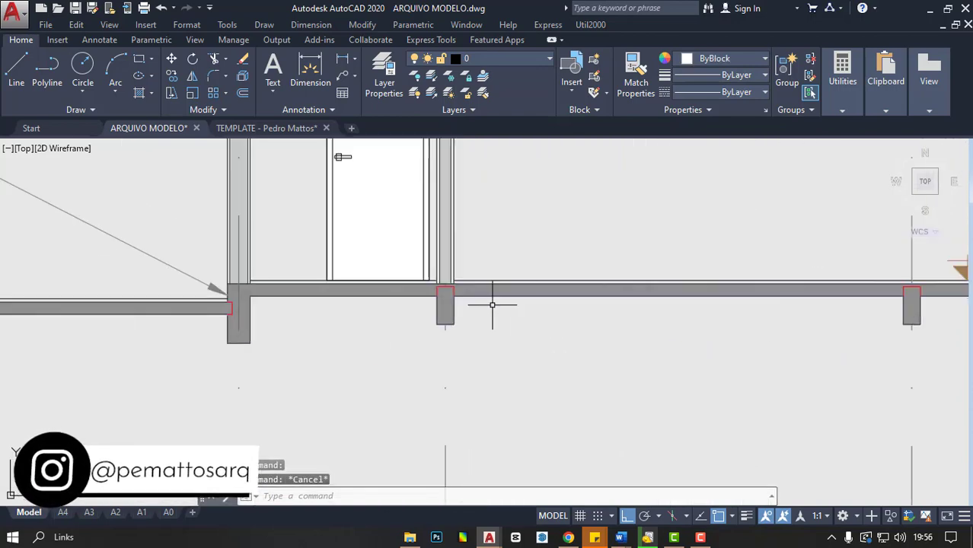
pyautogui.click(509, 298)
pyautogui.click(510, 293)
pyautogui.scroll(-2, 326, 304)
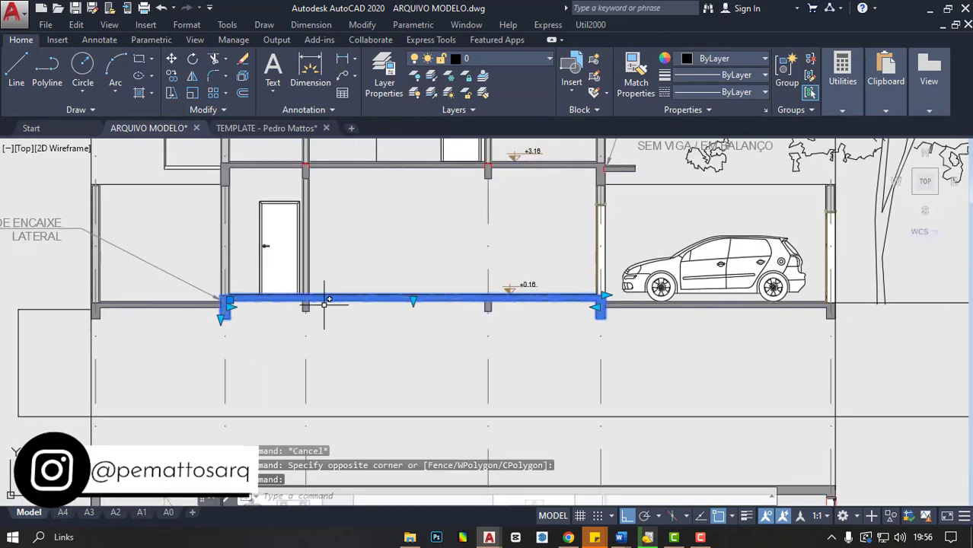
pyautogui.scroll(5, 147, 311)
pyautogui.moveTo(123, 309); pyautogui.dragTo(300, 337, button='middle')
pyautogui.click(274, 300)
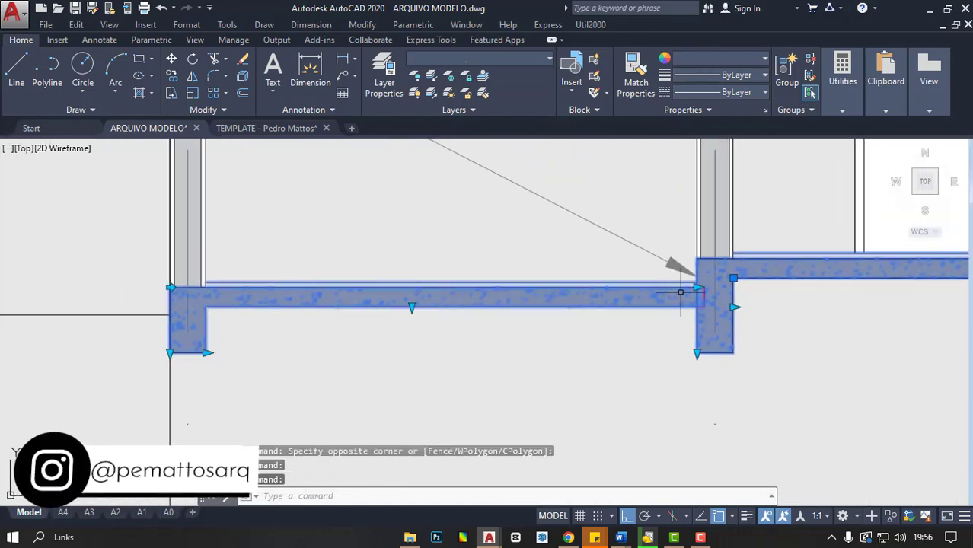
pyautogui.press('Escape')
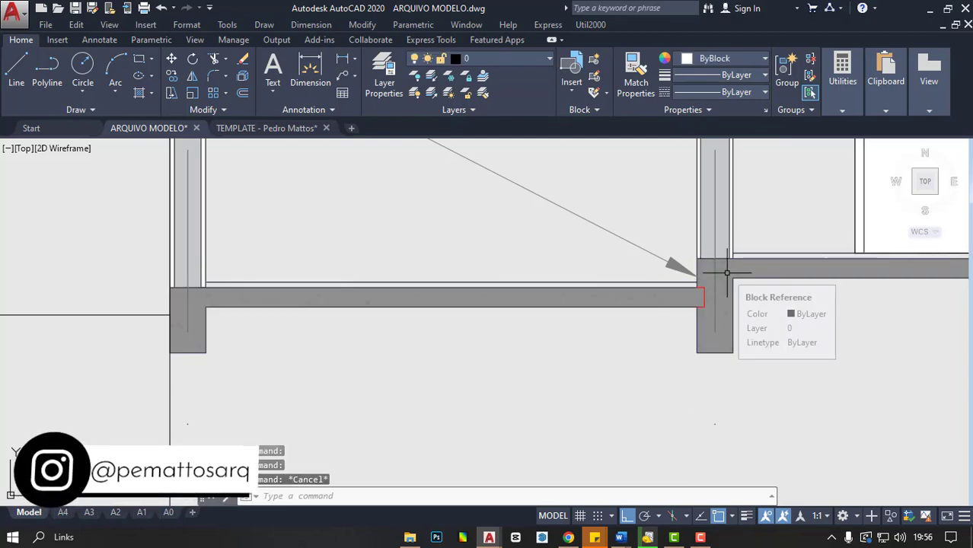
pyautogui.moveTo(700, 316); pyautogui.dragTo(579, 333, button='middle')
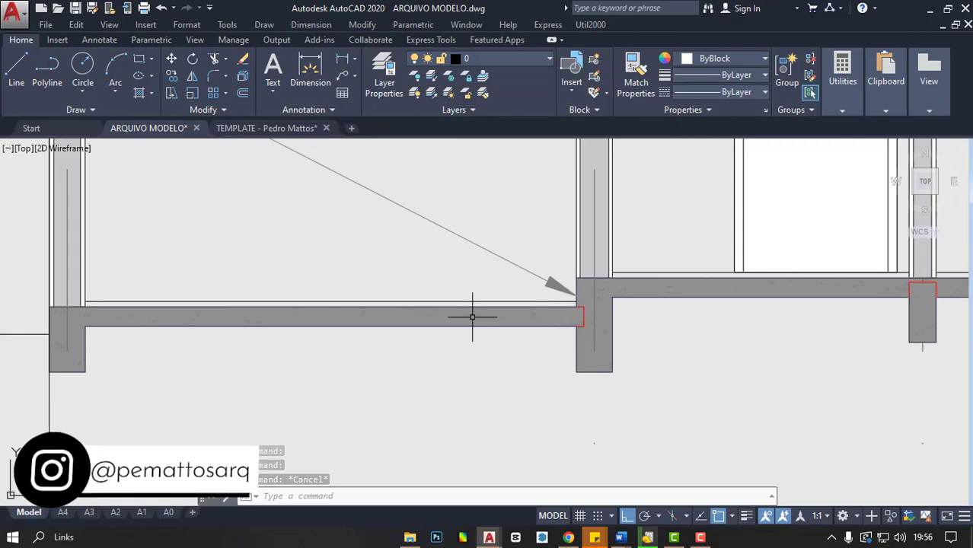
pyautogui.click(466, 318)
pyautogui.scroll(-4, 414, 364)
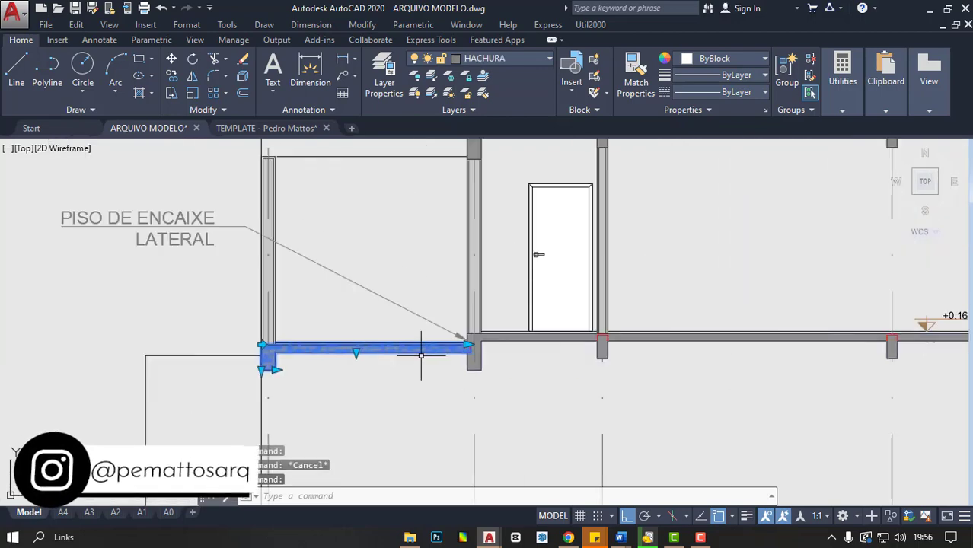
pyautogui.scroll(-6, 197, 316)
pyautogui.press('Escape')
pyautogui.scroll(-3, 521, 286)
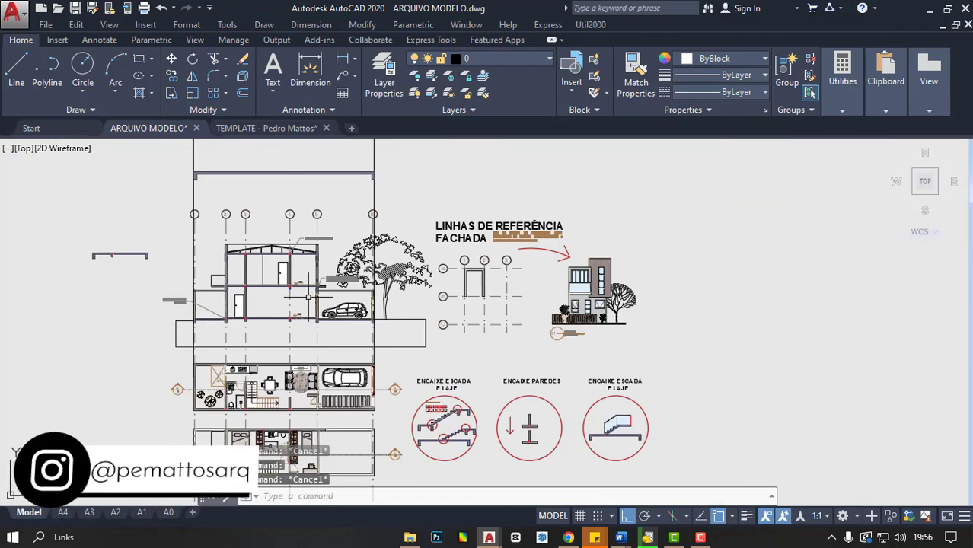
pyautogui.scroll(1, 522, 285)
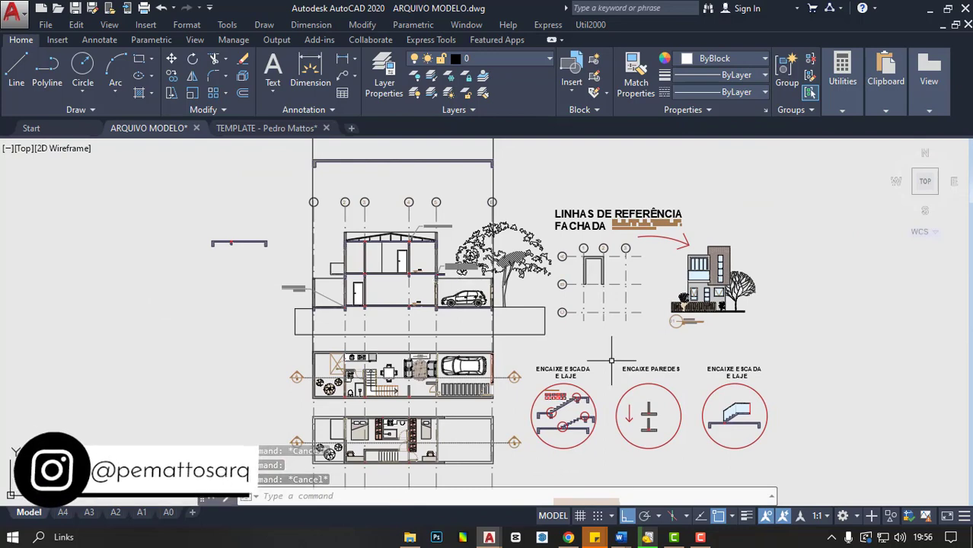
pyautogui.scroll(1, 610, 361)
pyautogui.scroll(3, 550, 272)
pyautogui.moveTo(789, 265); pyautogui.dragTo(597, 250, button='middle')
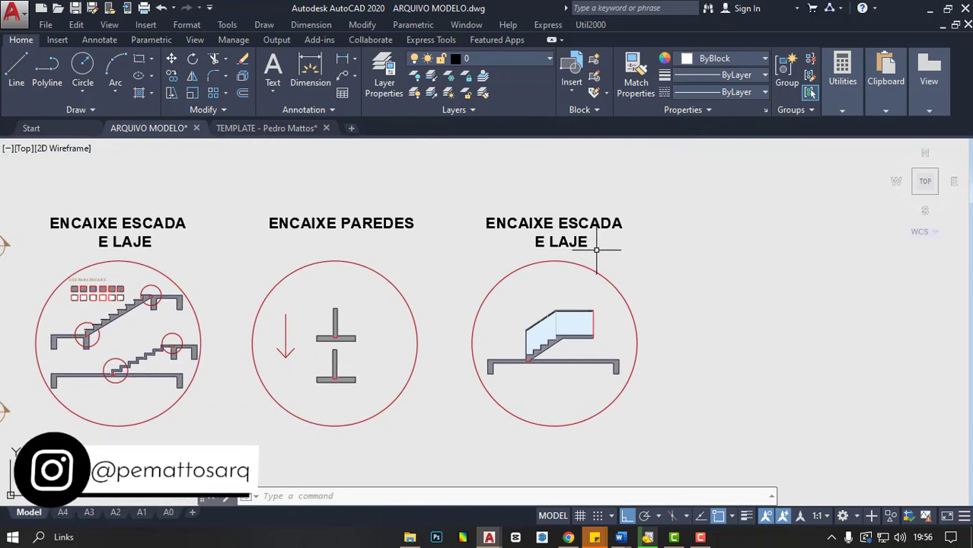
pyautogui.scroll(2, 597, 250)
pyautogui.scroll(2, 525, 422)
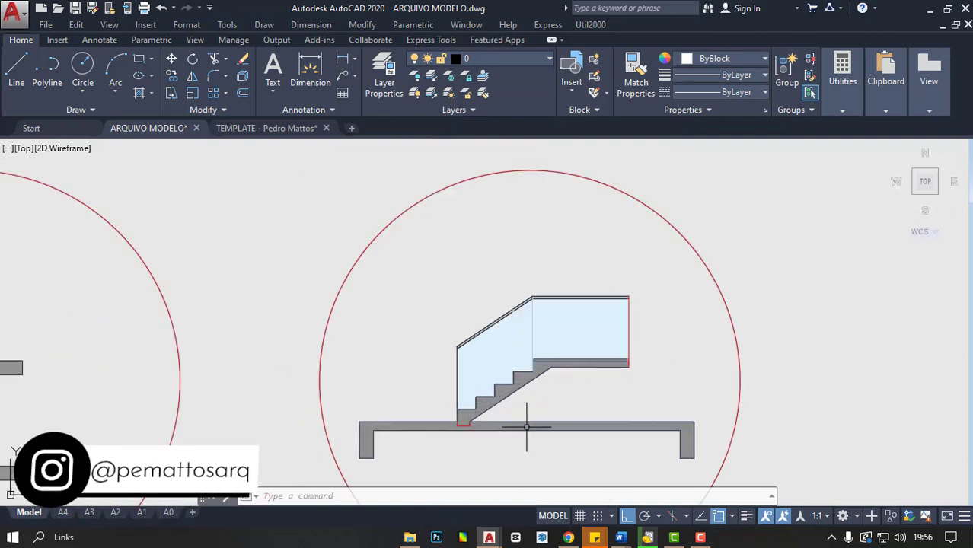
pyautogui.scroll(2, 522, 428)
pyautogui.scroll(4, 435, 416)
pyautogui.scroll(-3, 435, 420)
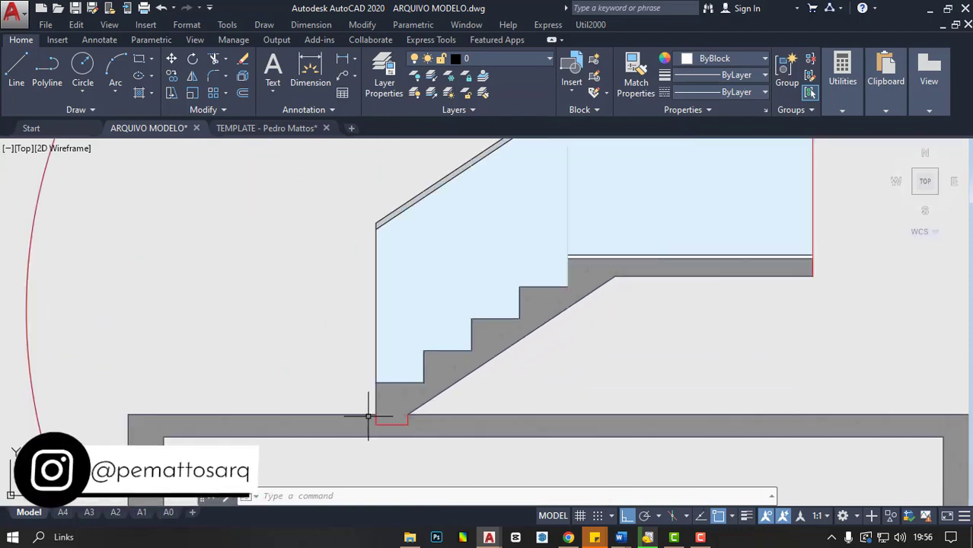
pyautogui.scroll(-2, 374, 413)
pyautogui.click(560, 337)
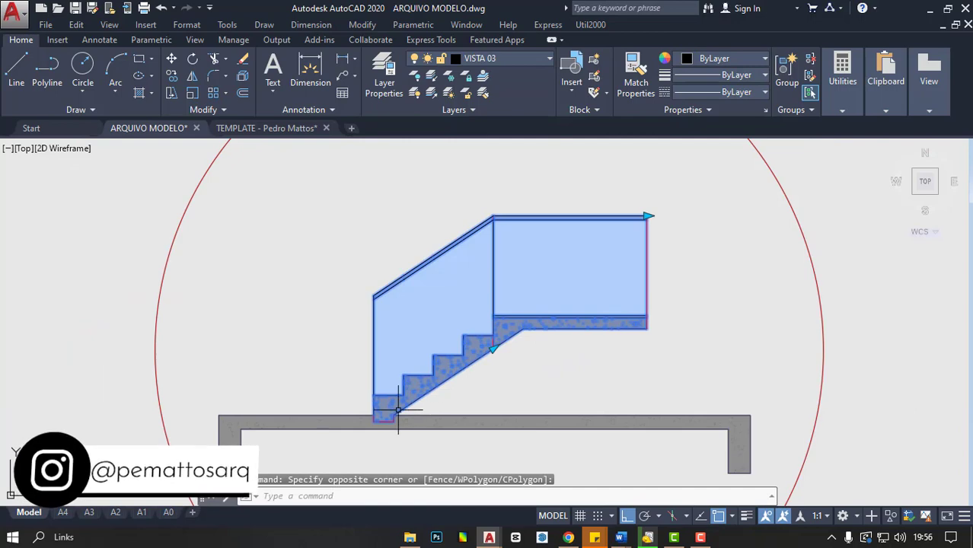
pyautogui.scroll(2, 374, 421)
pyautogui.scroll(-8, 664, 364)
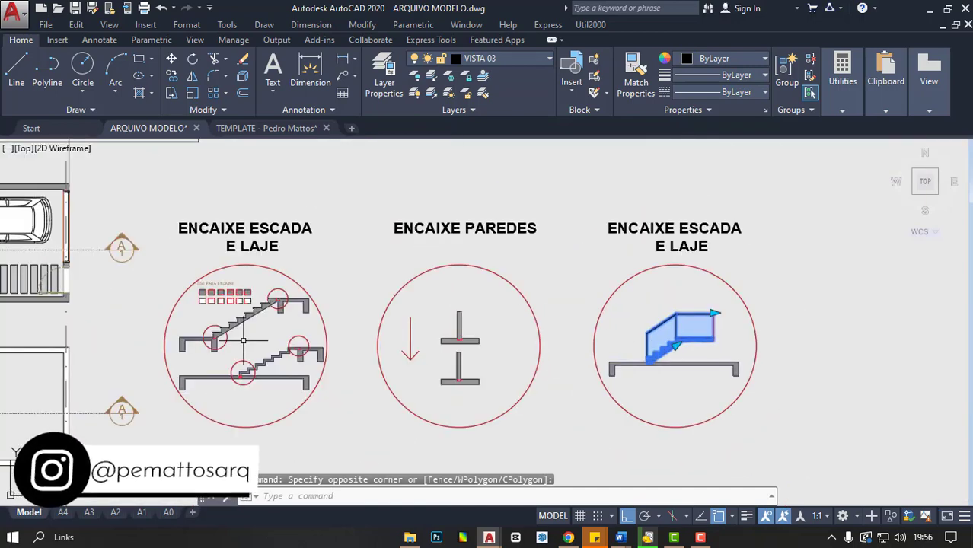
pyautogui.scroll(2, 244, 341)
pyautogui.scroll(2, 391, 320)
pyautogui.press('Escape')
pyautogui.scroll(1, 557, 245)
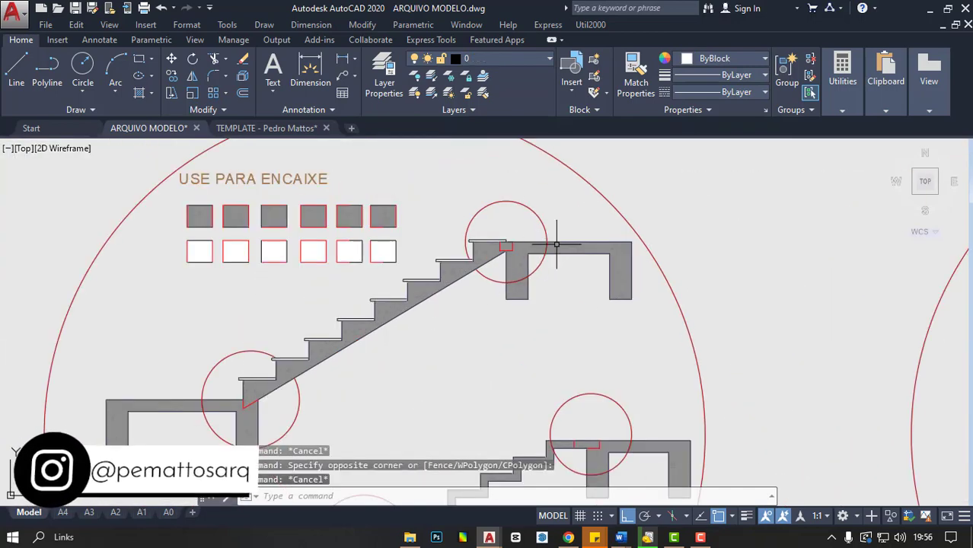
pyautogui.scroll(-1, 556, 244)
pyautogui.scroll(1, 454, 316)
pyautogui.click(461, 300)
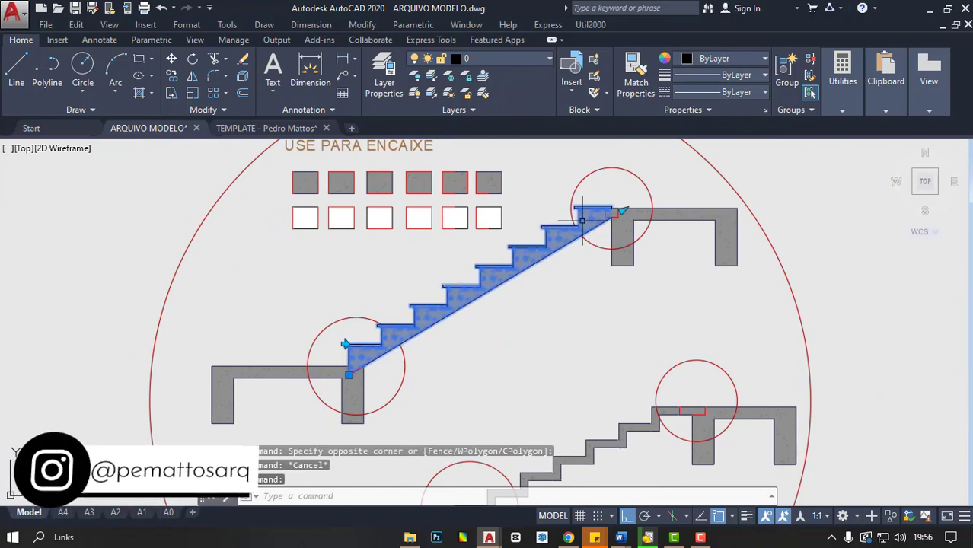
pyautogui.write('m')
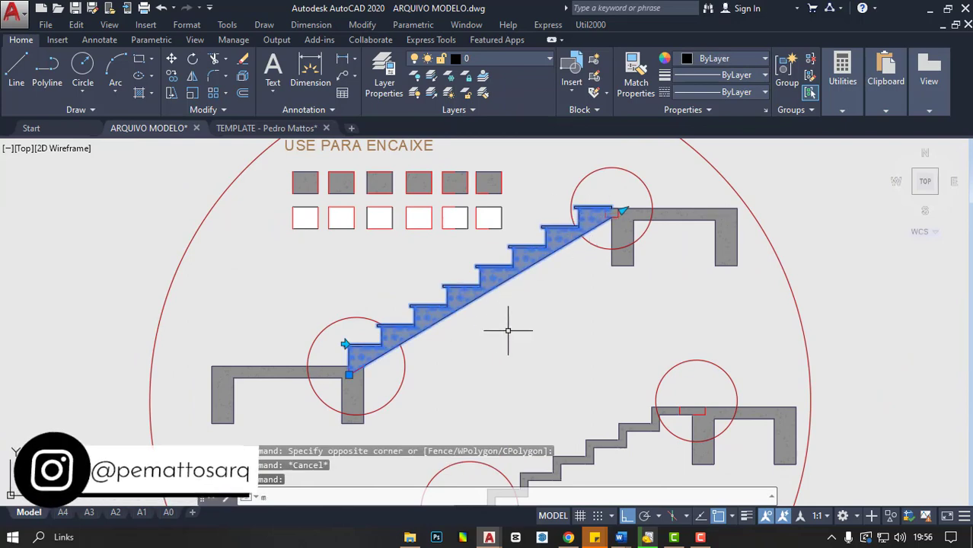
pyautogui.press('Return')
pyautogui.click(531, 341)
pyautogui.click(404, 330)
pyautogui.scroll(2, 404, 330)
pyautogui.click(430, 278)
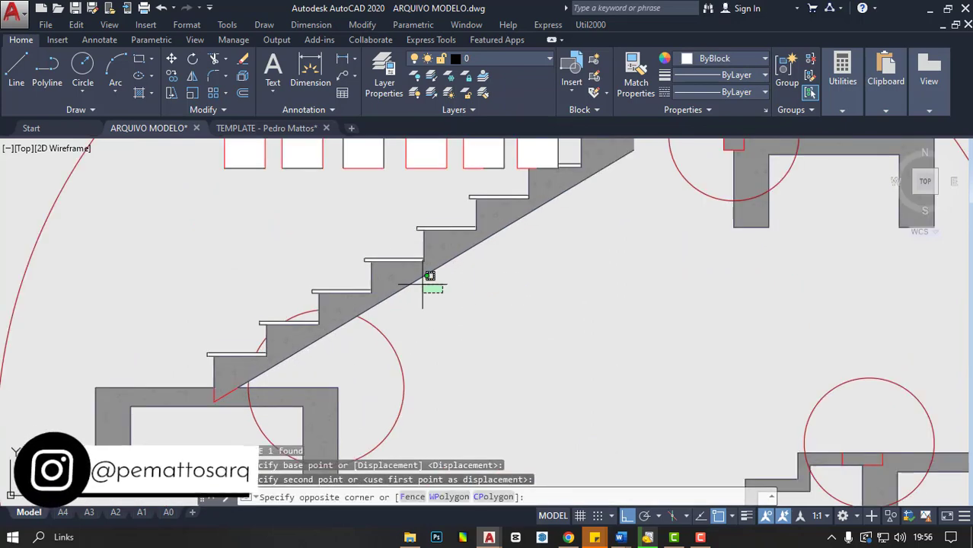
pyautogui.click(397, 307)
pyautogui.scroll(2, 305, 363)
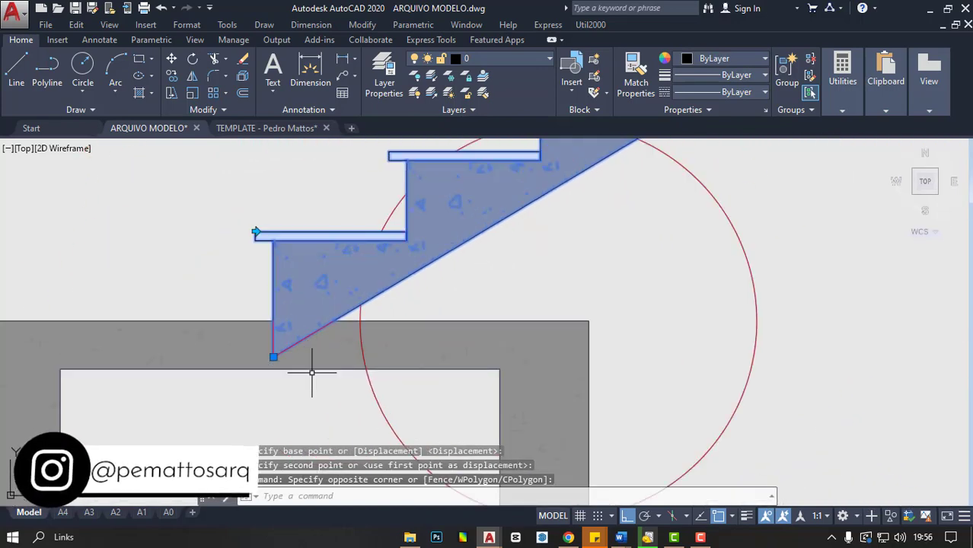
pyautogui.hotkey('ctrl', 'z')
pyautogui.hotkey('ctrl', 'z')
pyautogui.hotkey('ctrl', 'z')
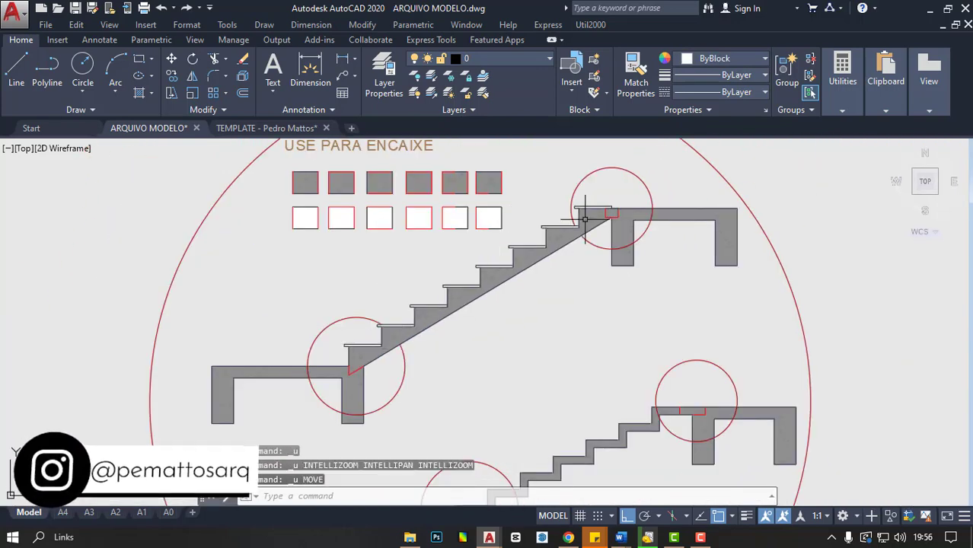
pyautogui.click(585, 220)
pyautogui.scroll(2, 624, 220)
pyautogui.write('m')
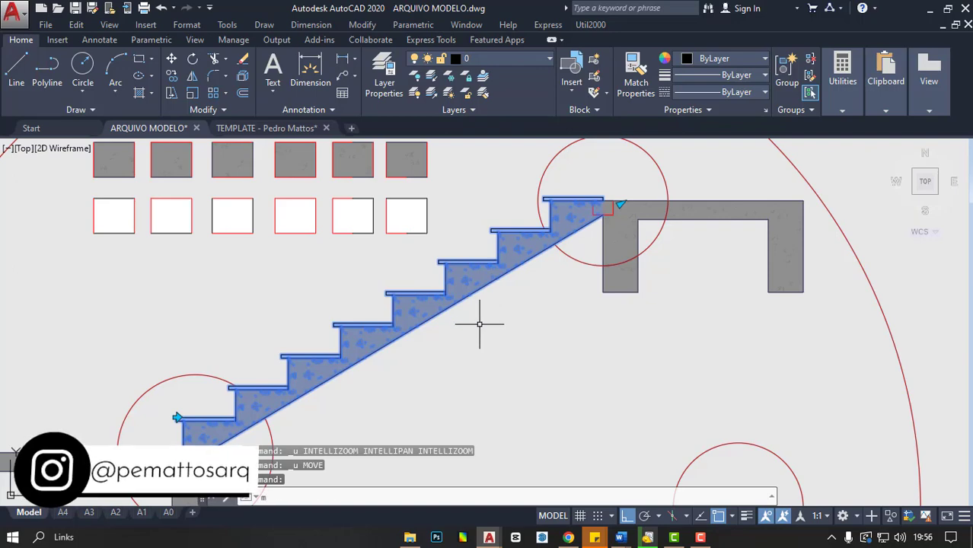
pyautogui.press('Return')
pyautogui.click(604, 199)
pyautogui.moveTo(465, 224); pyautogui.dragTo(544, 324, button='middle')
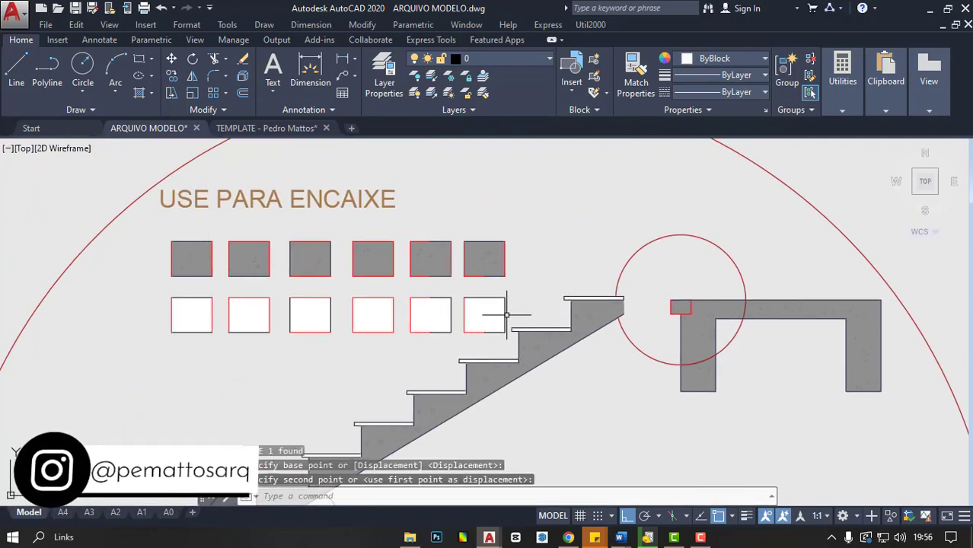
pyautogui.hotkey('ctrl', 'z')
pyautogui.hotkey('ctrl', 'z')
pyautogui.scroll(3, 639, 175)
pyautogui.scroll(2, 636, 167)
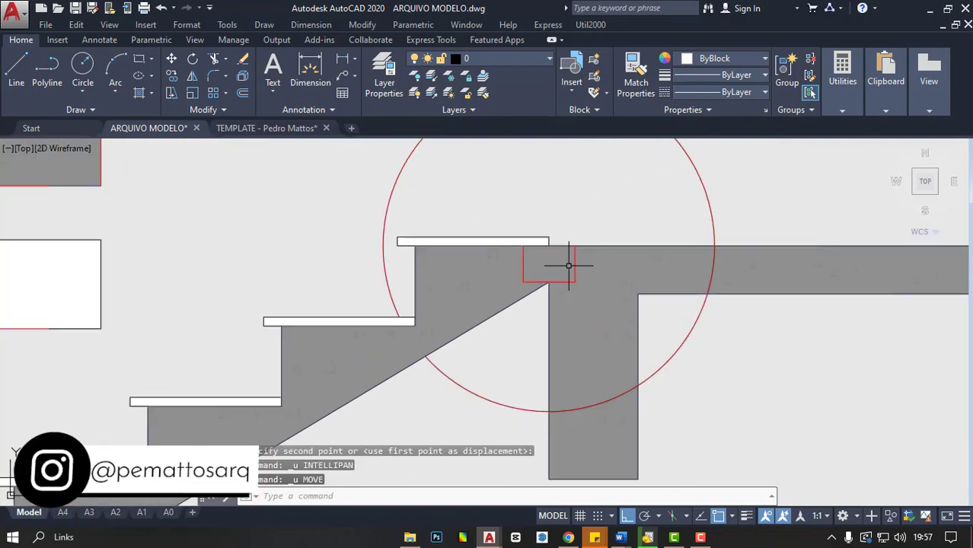
pyautogui.click(568, 266)
pyautogui.scroll(3, 571, 265)
pyautogui.scroll(-5, 576, 264)
pyautogui.scroll(-3, 569, 228)
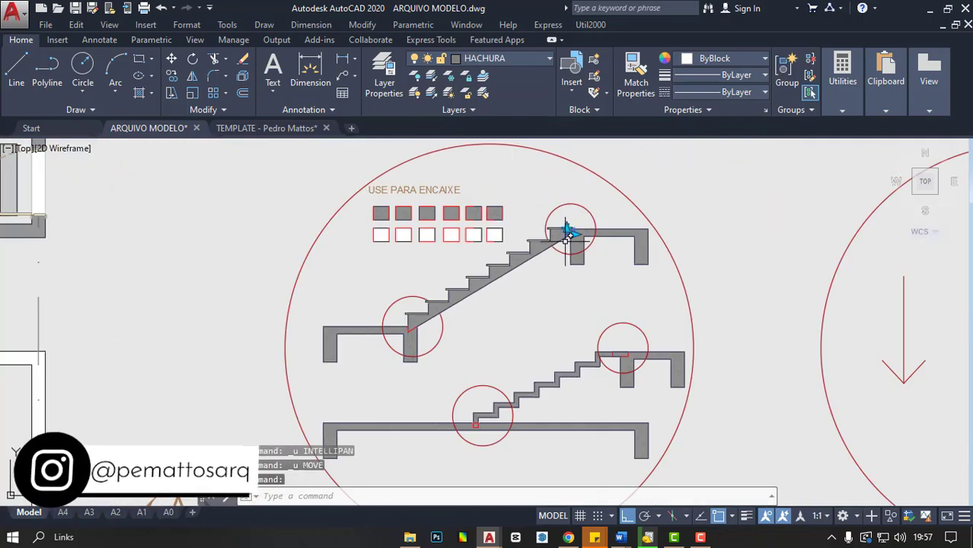
pyautogui.press('Escape')
pyautogui.scroll(1, 508, 256)
pyautogui.scroll(2, 563, 311)
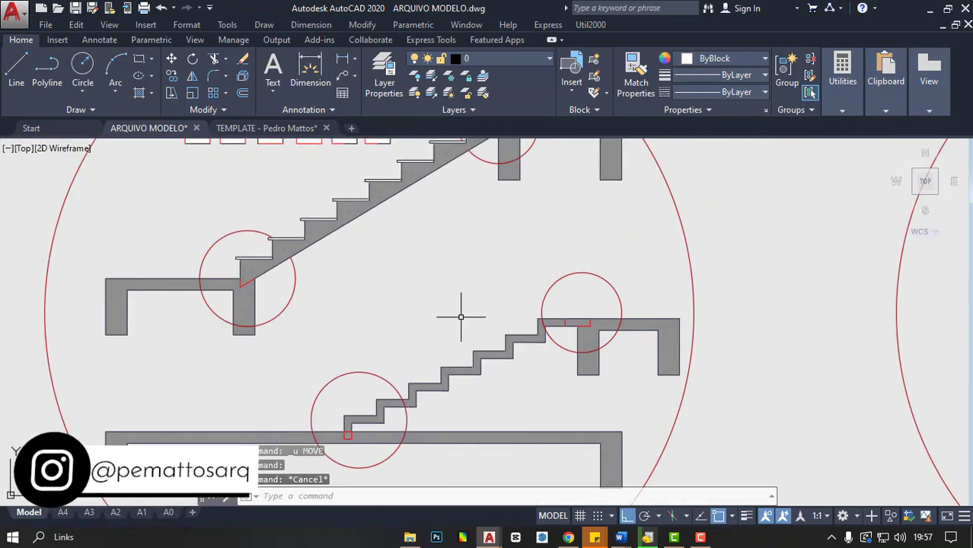
pyautogui.moveTo(351, 266); pyautogui.dragTo(401, 354, button='middle')
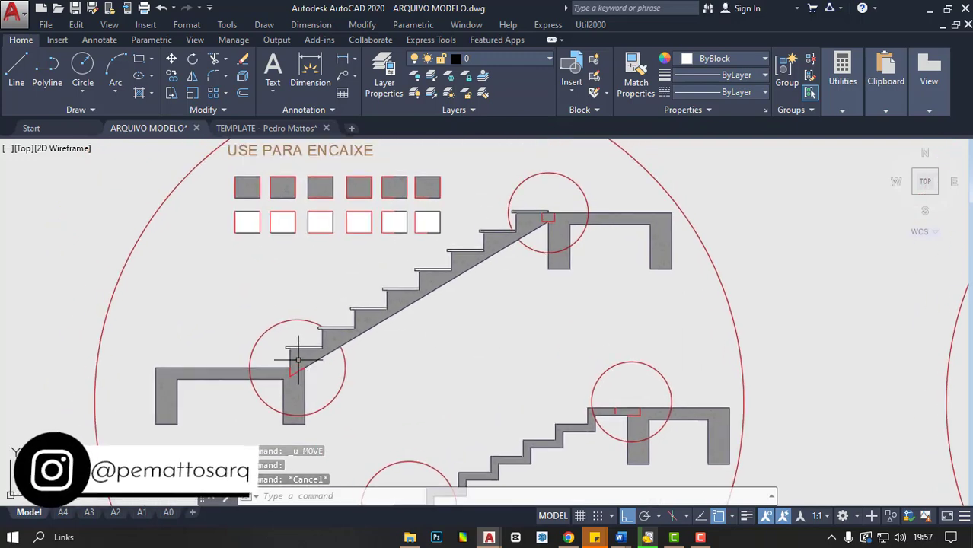
pyautogui.scroll(-6, 568, 225)
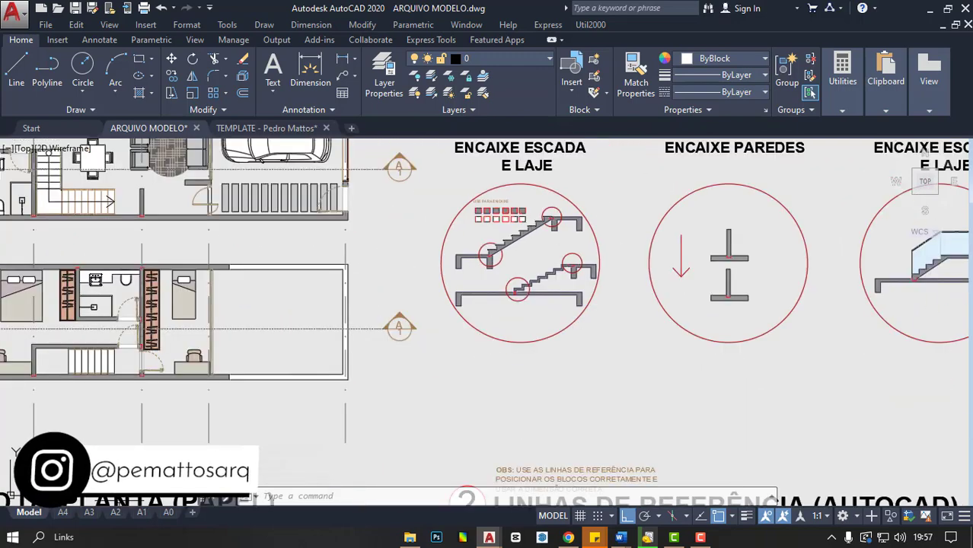
# - In the A3 sheet viewport, zoom and center on the ENCAIXE fitting circles
pyautogui.click(89, 512)
pyautogui.doubleClick(445, 369)
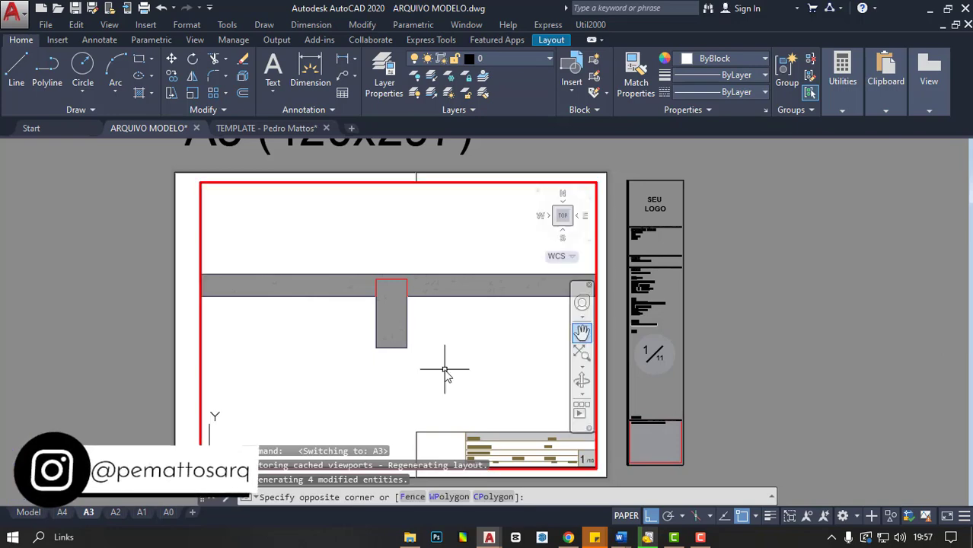
pyautogui.scroll(-2, 479, 342)
pyautogui.scroll(-2, 282, 381)
pyautogui.scroll(-2, 283, 381)
pyautogui.scroll(-2, 283, 381)
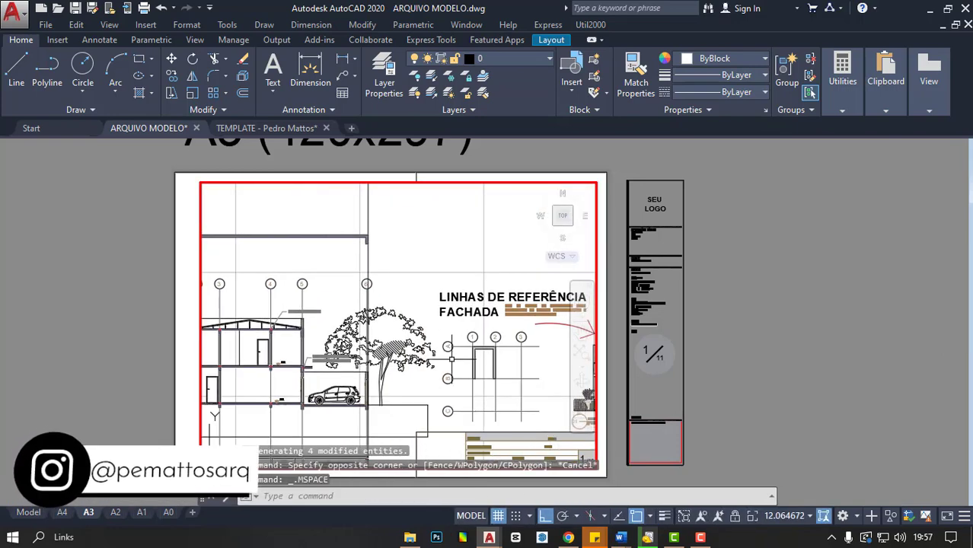
pyautogui.scroll(-2, 282, 380)
pyautogui.scroll(2, 319, 426)
pyautogui.moveTo(319, 426); pyautogui.dragTo(381, 327, button='middle')
pyautogui.scroll(1, 381, 328)
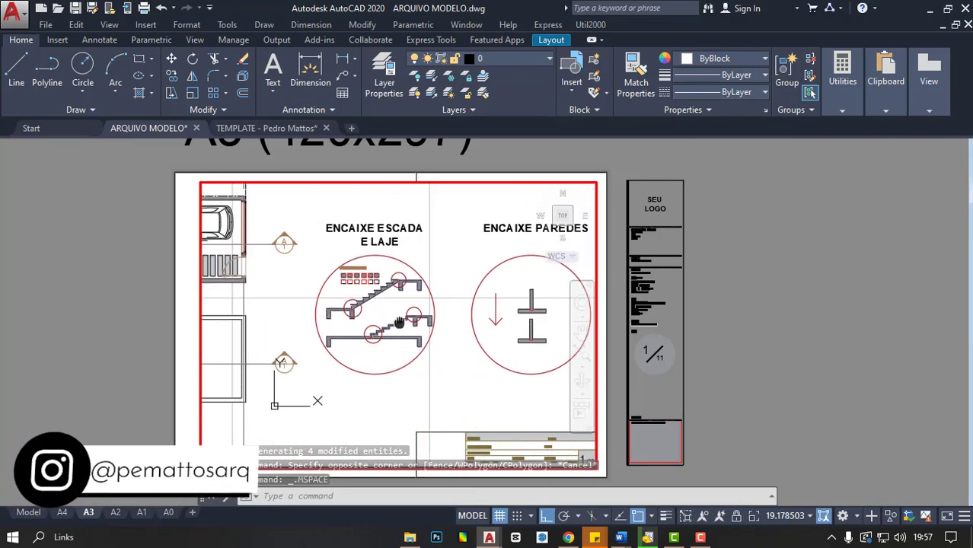
pyautogui.doubleClick(786, 324)
# - Preview the A3 plot and zoom in to inspect the stair fitting details
pyautogui.write('plot')
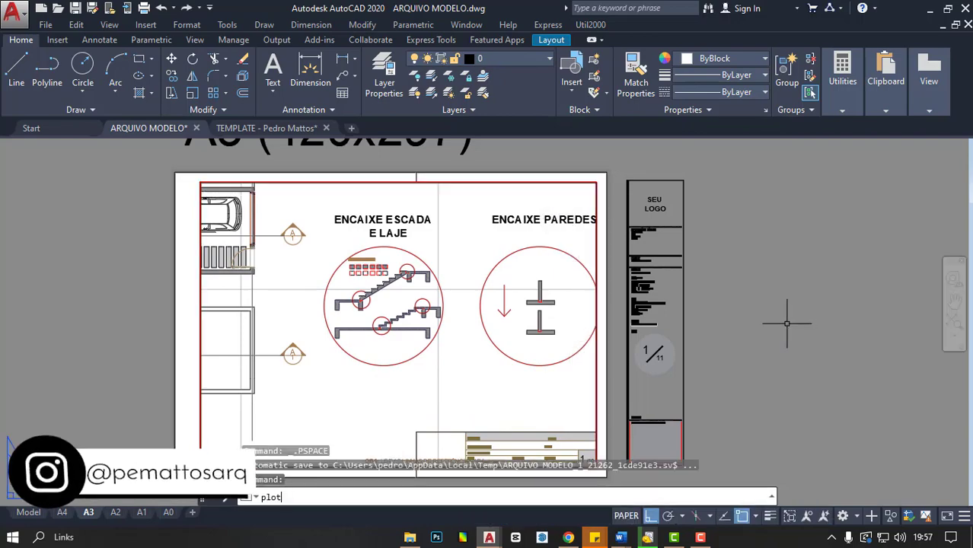
pyautogui.press('Return')
pyautogui.click(231, 502)
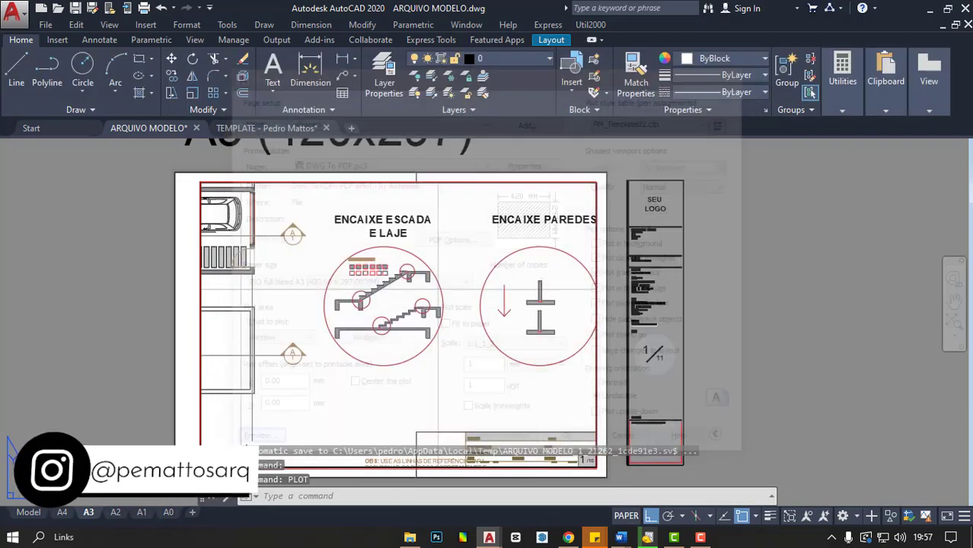
pyautogui.scroll(3, 509, 287)
pyautogui.scroll(2, 504, 224)
pyautogui.scroll(-1, 472, 243)
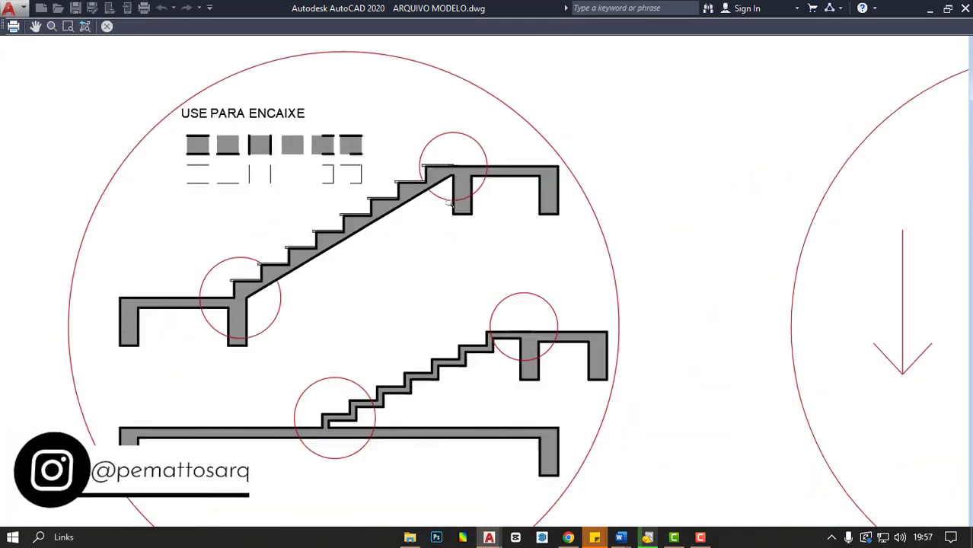
pyautogui.scroll(1, 412, 258)
pyautogui.scroll(3, 381, 320)
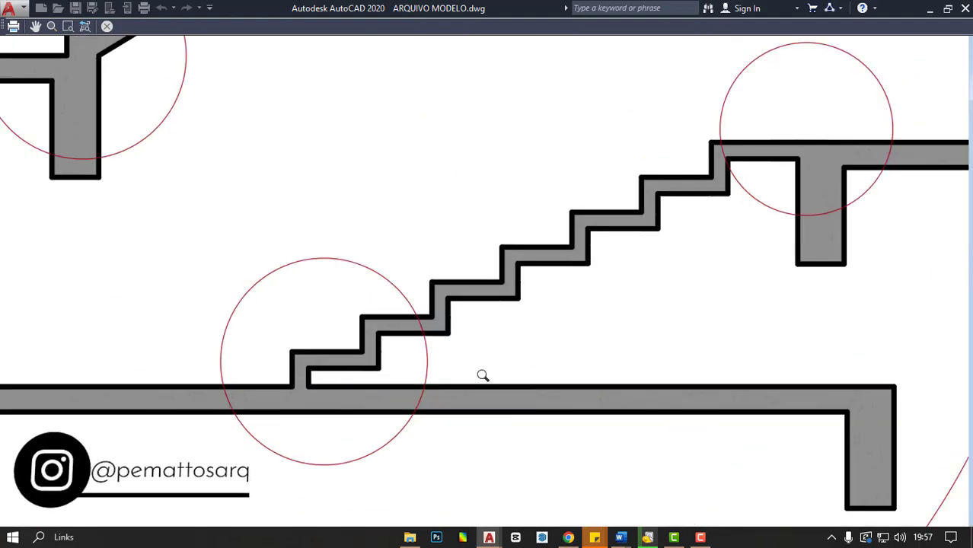
pyautogui.scroll(-8, 482, 375)
# - Close the preview and plot settings without printing and return to model space
pyautogui.press('Escape')
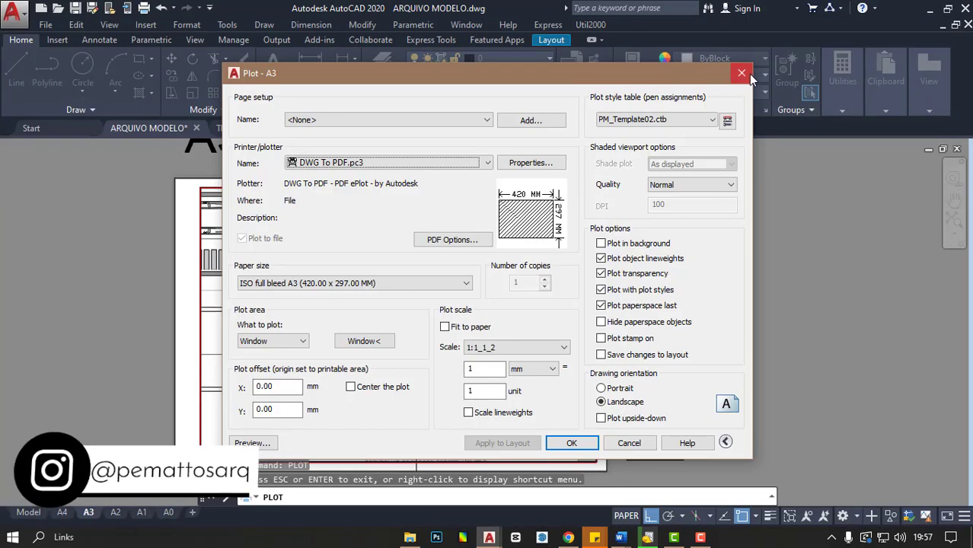
pyautogui.click(741, 74)
pyautogui.click(28, 512)
pyautogui.scroll(-3, 476, 377)
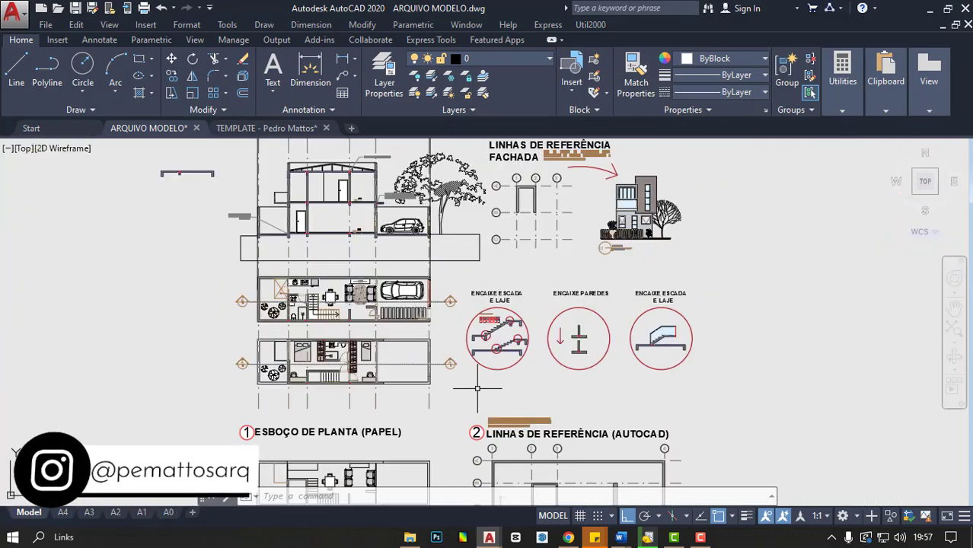
pyautogui.scroll(1, 462, 355)
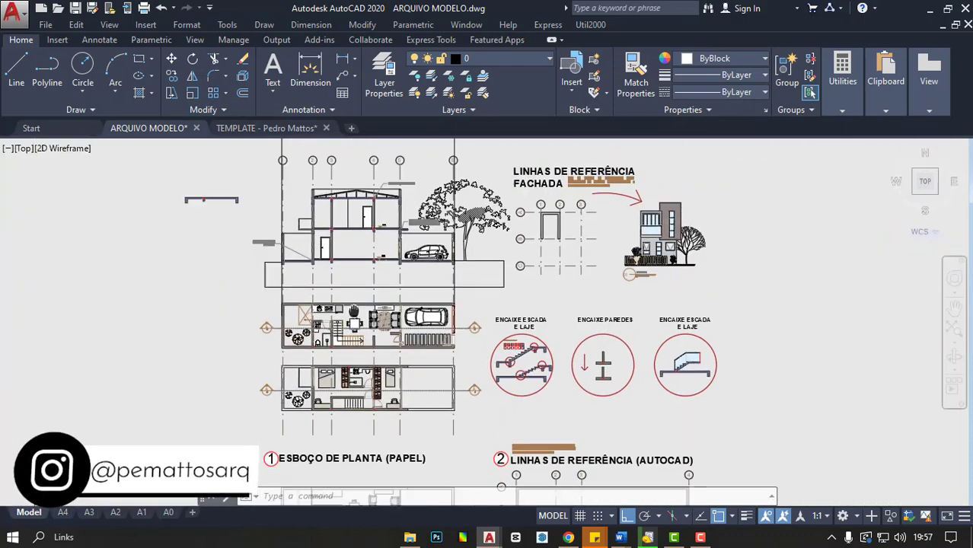
pyautogui.scroll(3, 328, 366)
pyautogui.scroll(3, 319, 377)
pyautogui.scroll(2, 486, 370)
pyautogui.scroll(-4, 486, 370)
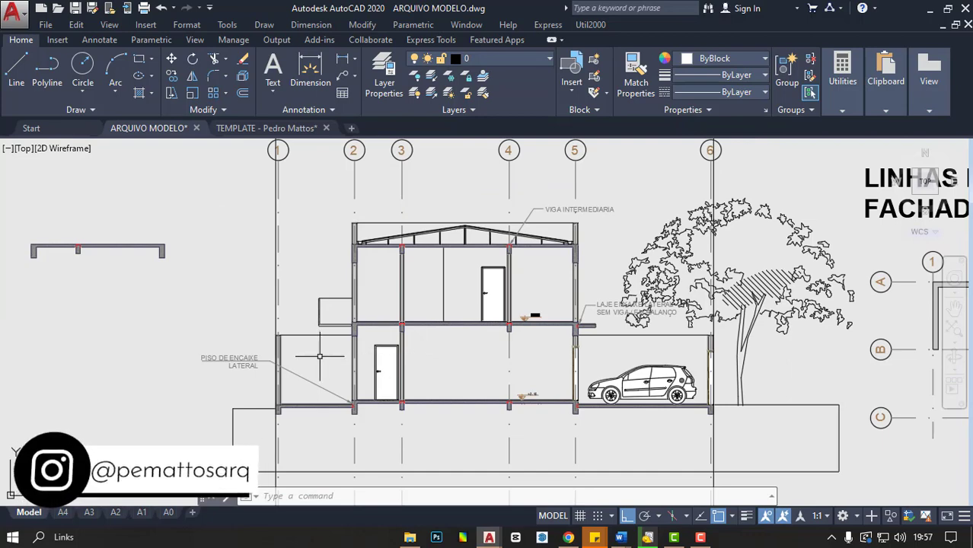
pyautogui.scroll(-2, 319, 356)
pyautogui.scroll(2, 365, 358)
pyautogui.scroll(2, 598, 462)
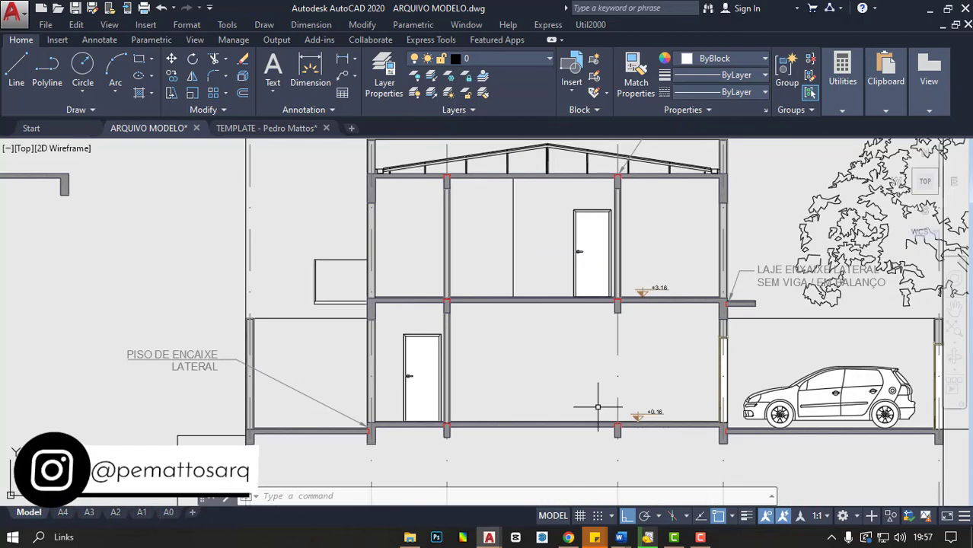
pyautogui.scroll(2, 477, 354)
pyautogui.scroll(1, 541, 237)
pyautogui.click(540, 212)
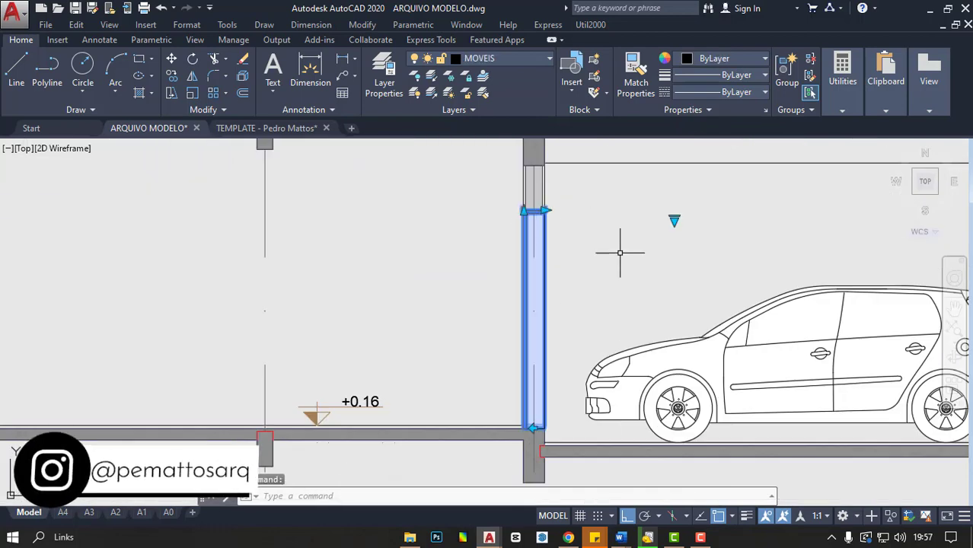
pyautogui.scroll(3, 543, 212)
pyautogui.click(539, 212)
pyautogui.click(582, 212)
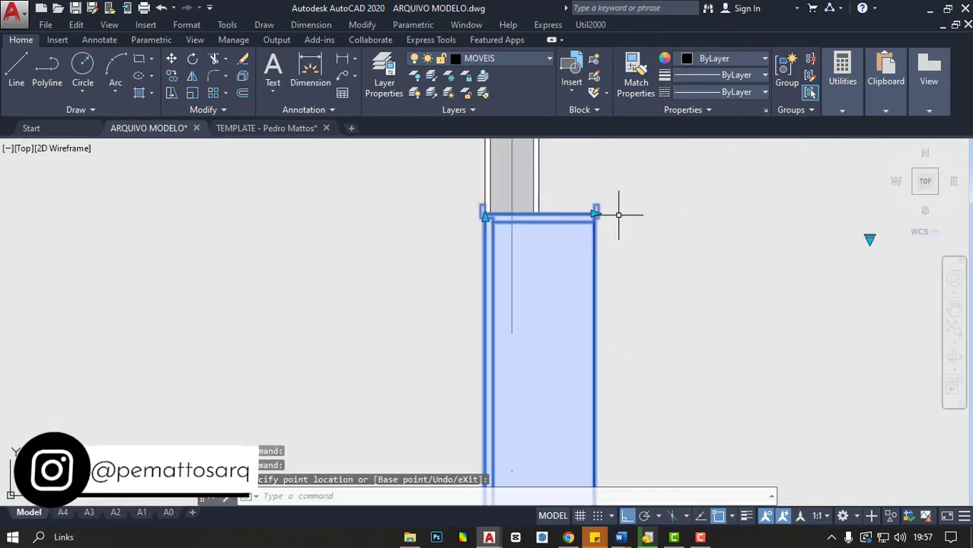
pyautogui.click(595, 211)
pyautogui.click(540, 212)
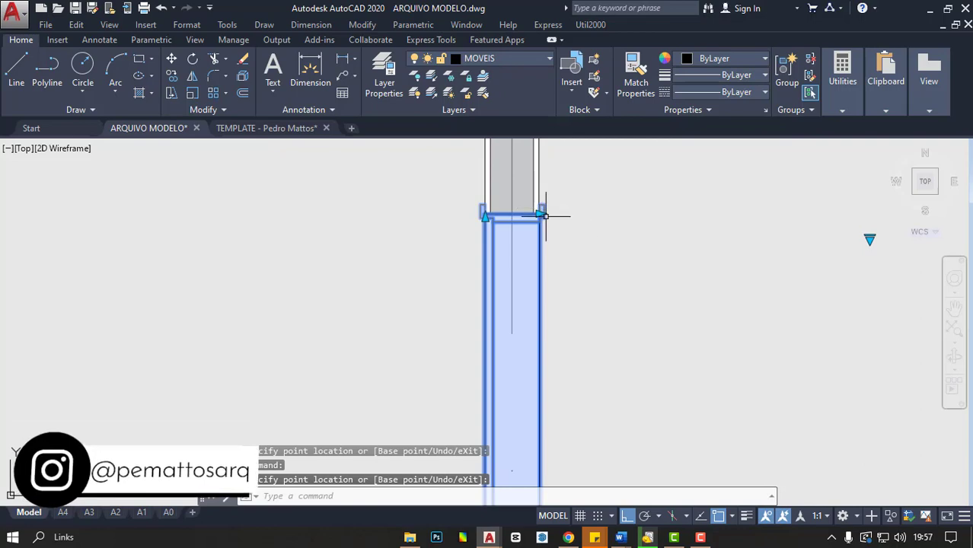
pyautogui.click(542, 213)
pyautogui.click(541, 212)
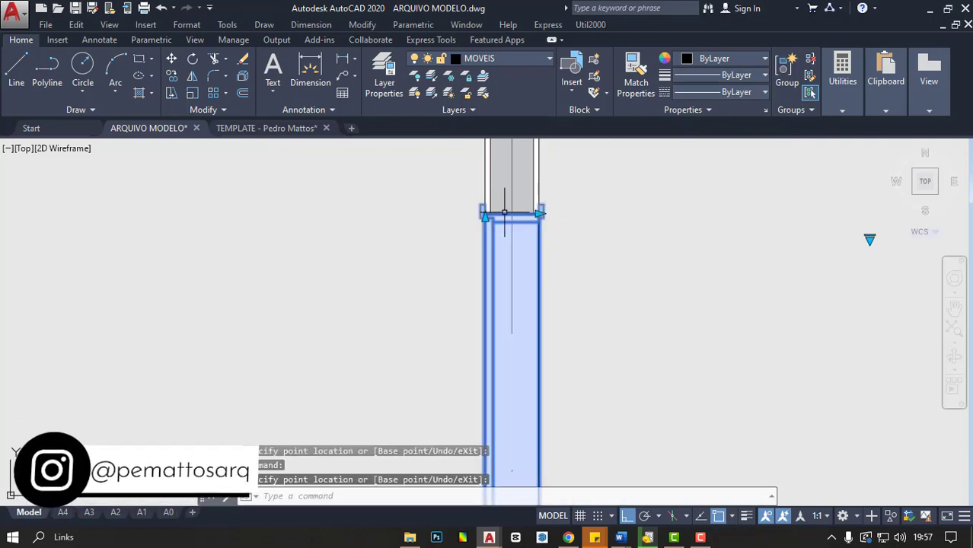
pyautogui.click(482, 213)
pyautogui.click(465, 184)
pyautogui.scroll(-2, 480, 225)
pyautogui.scroll(-3, 487, 257)
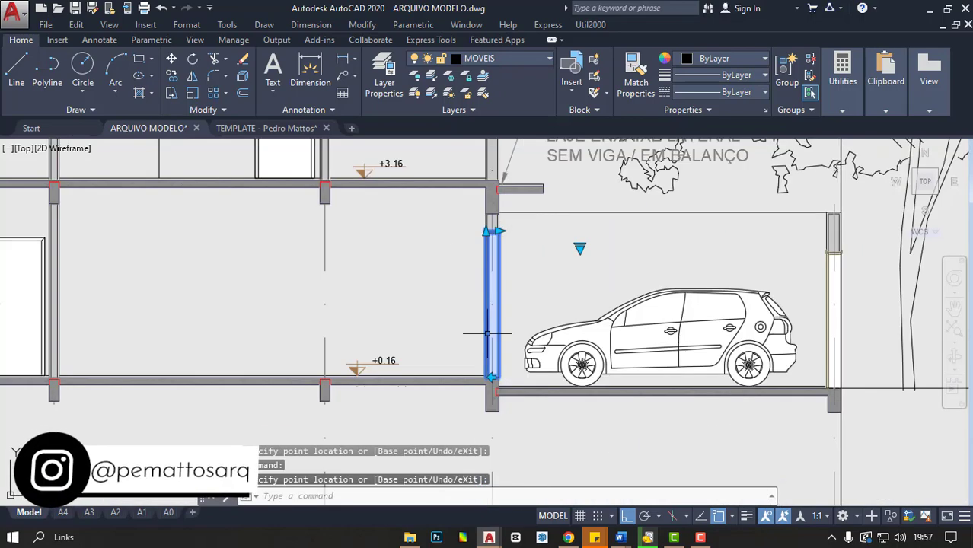
pyautogui.press('Escape')
pyautogui.scroll(2, 480, 238)
pyautogui.scroll(-3, 507, 263)
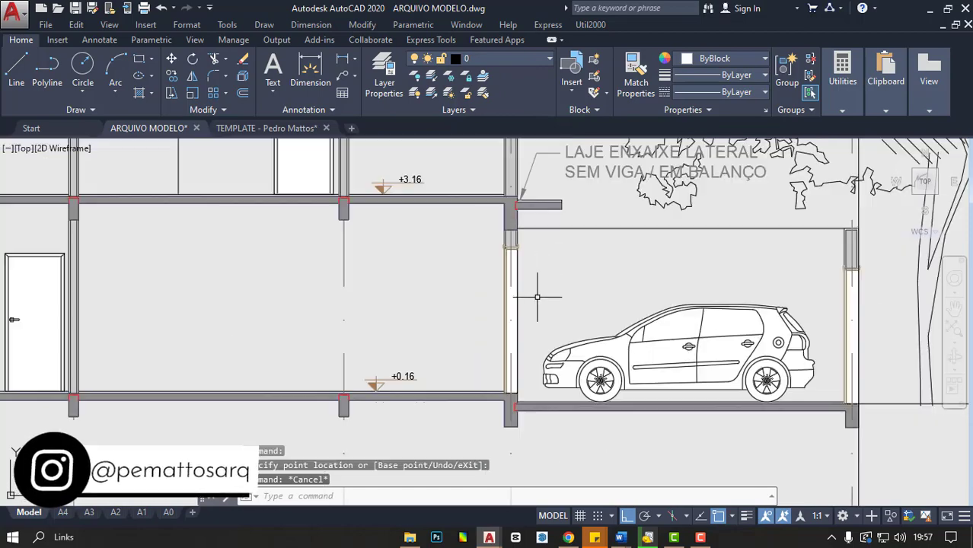
pyautogui.scroll(-1, 533, 275)
pyautogui.scroll(-3, 584, 307)
pyautogui.scroll(1, 553, 266)
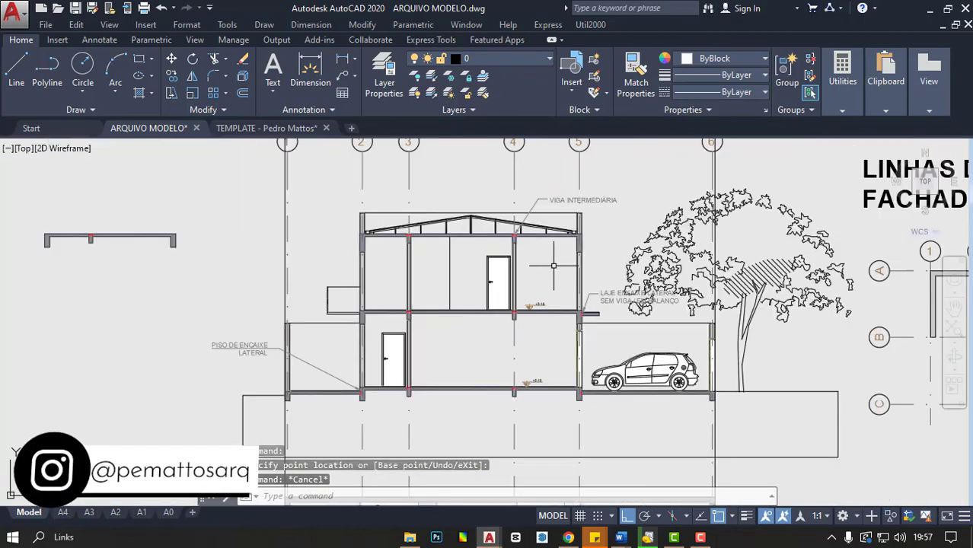
pyautogui.scroll(3, 601, 289)
pyautogui.scroll(2, 545, 340)
pyautogui.click(531, 332)
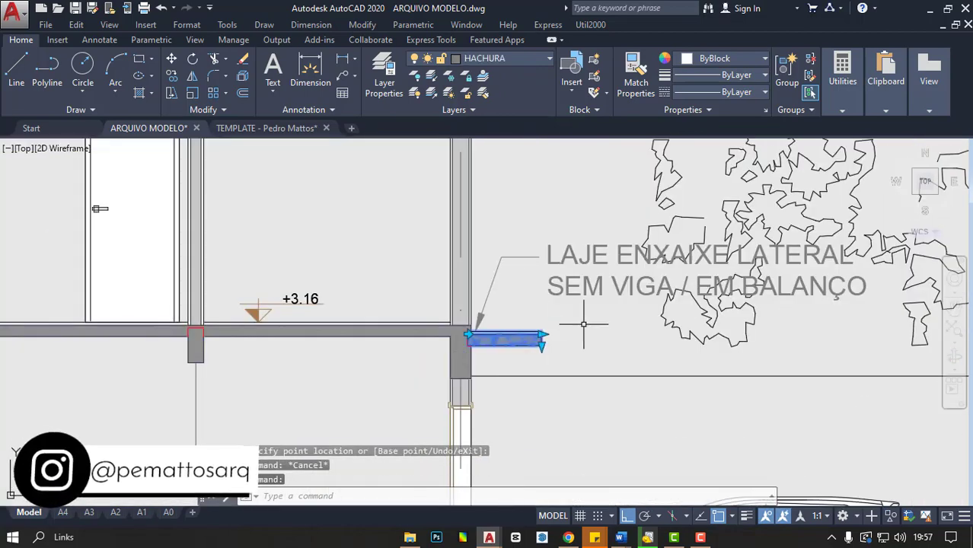
pyautogui.scroll(1, 584, 323)
pyautogui.scroll(3, 446, 332)
pyautogui.scroll(-2, 415, 345)
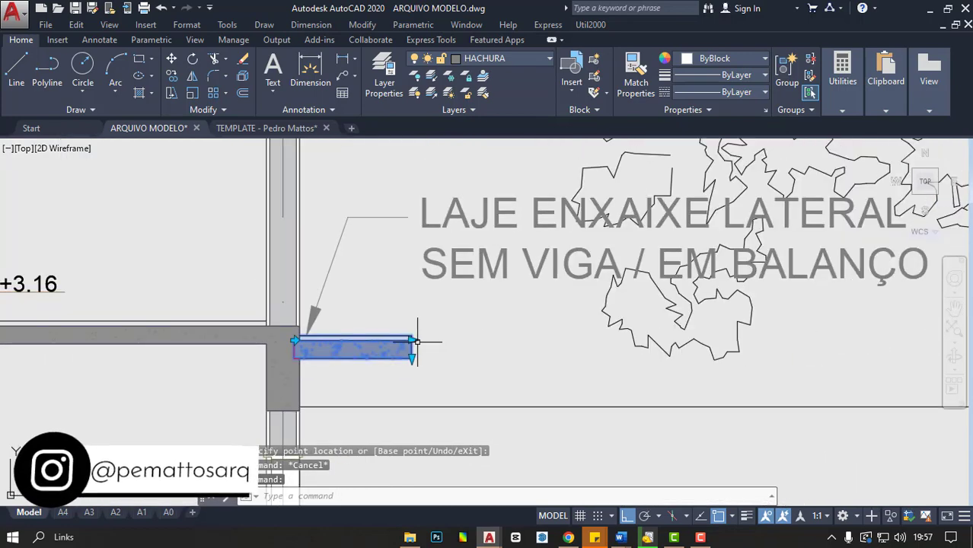
pyautogui.scroll(-3, 379, 380)
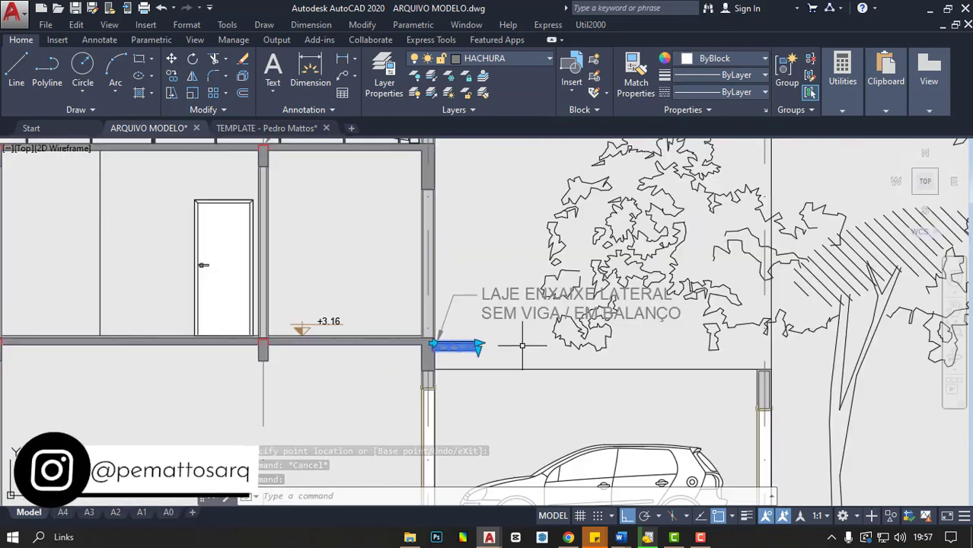
pyautogui.moveTo(328, 350); pyautogui.dragTo(568, 330, button='middle')
pyautogui.press('Escape')
pyautogui.click(337, 316)
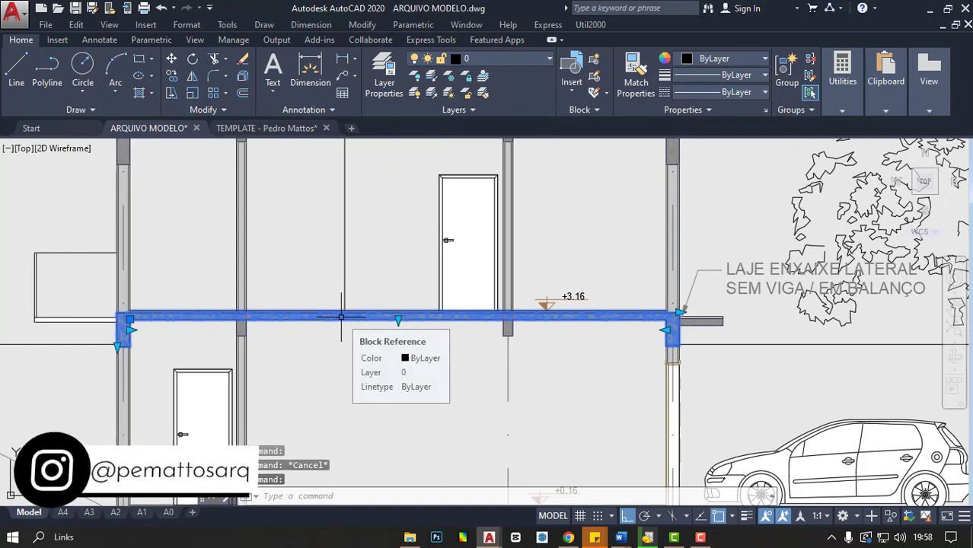
pyautogui.moveTo(246, 312); pyautogui.dragTo(497, 295, button='middle')
pyautogui.scroll(-2, 290, 273)
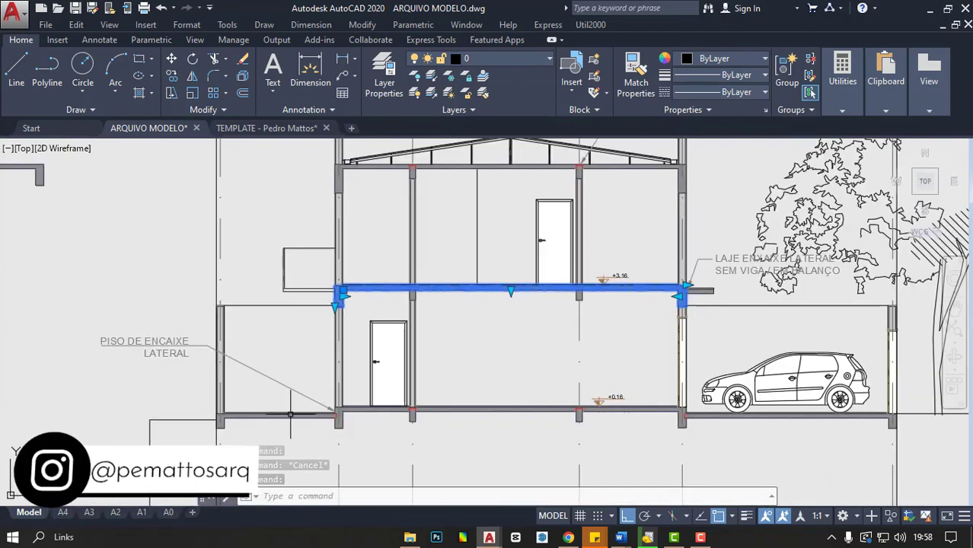
pyautogui.scroll(2, 263, 408)
pyautogui.press('Escape')
pyautogui.click(263, 404)
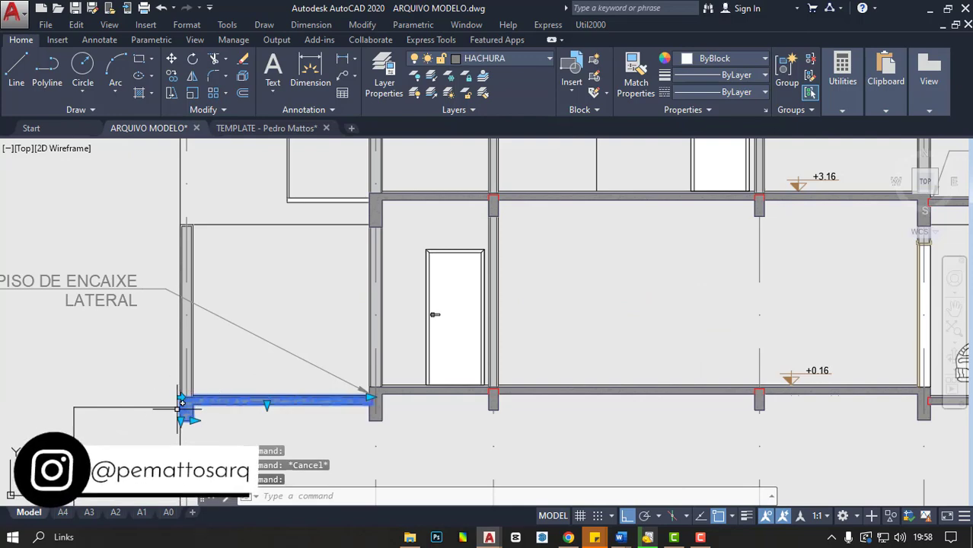
pyautogui.press('Escape')
pyautogui.scroll(5, 708, 269)
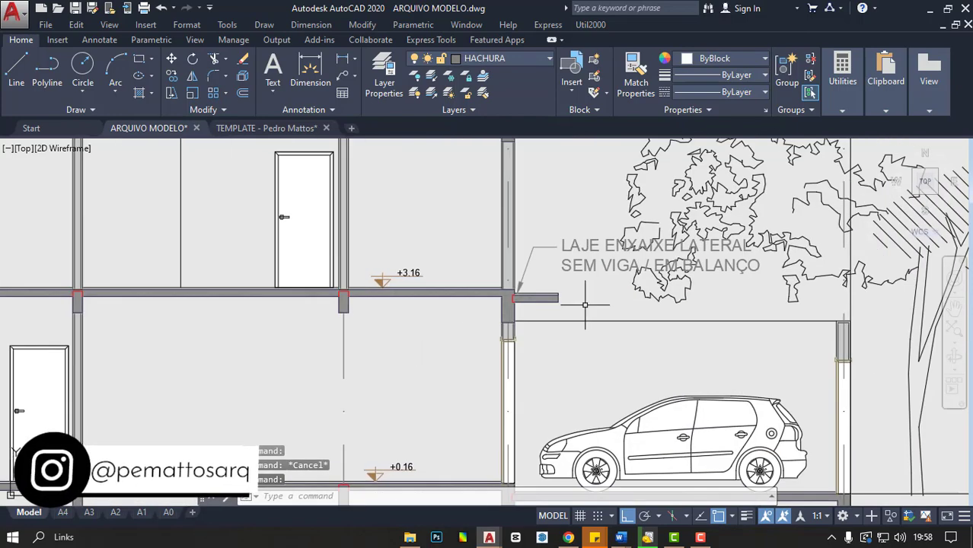
pyautogui.click(512, 287)
pyautogui.scroll(-5, 507, 289)
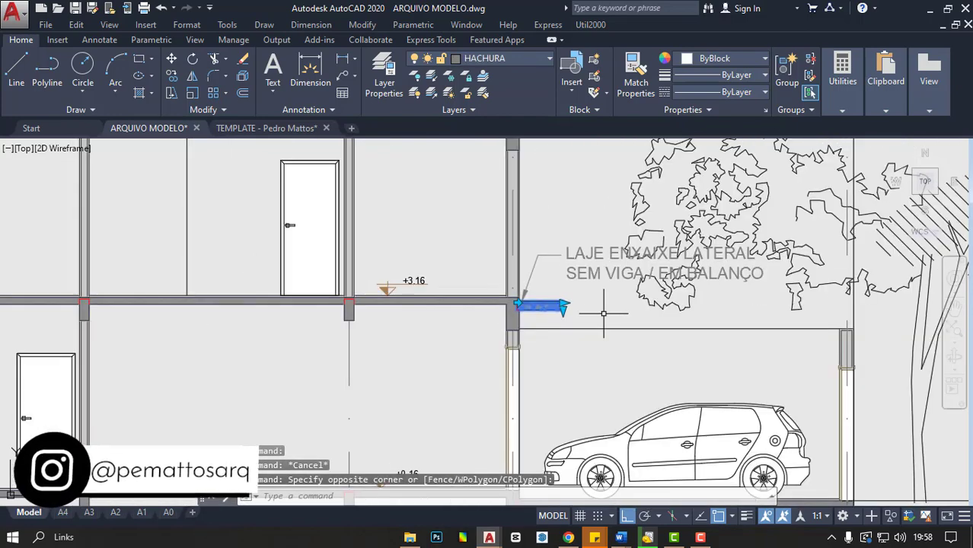
pyautogui.press('Escape')
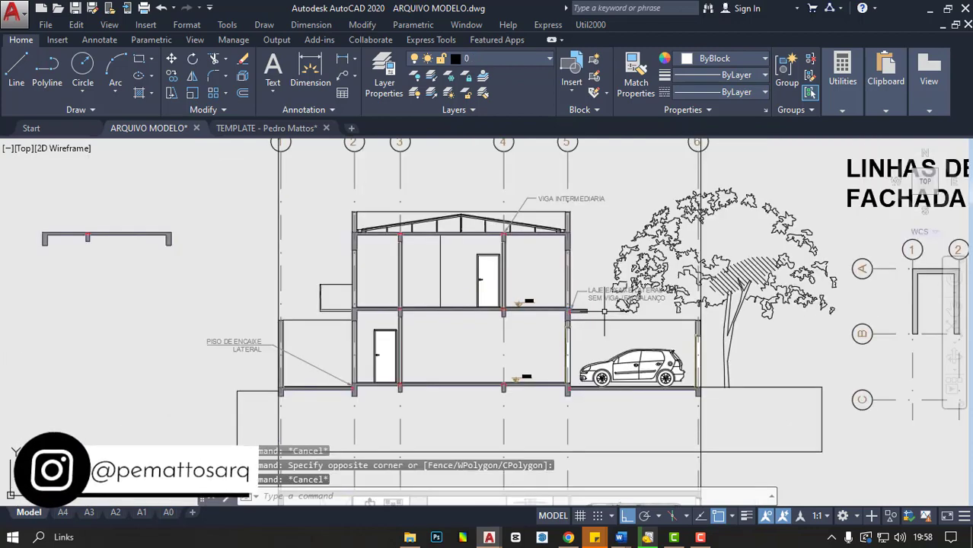
# - Zoom out and pan to show the section, floor plans and three fitting details together
pyautogui.scroll(-4, 442, 299)
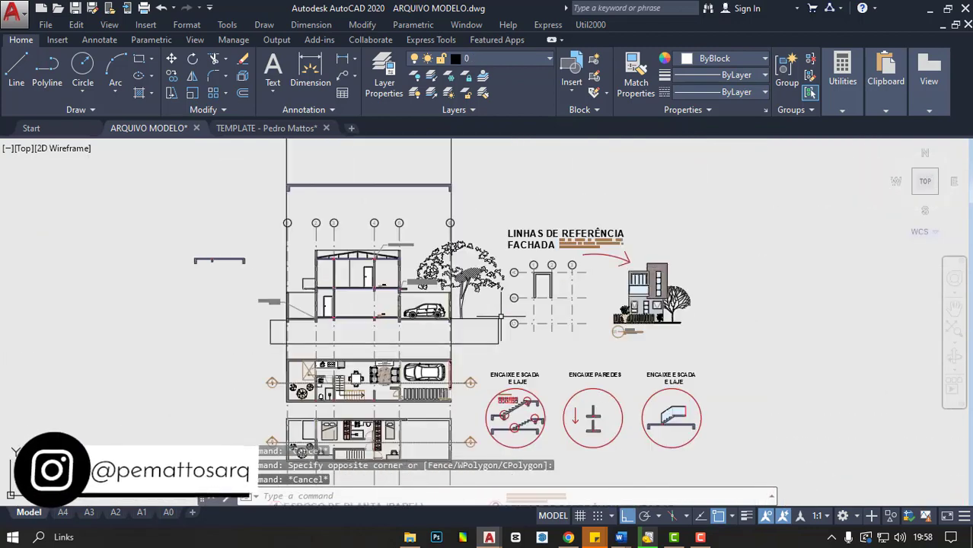
pyautogui.moveTo(655, 296); pyautogui.dragTo(689, 269, button='middle')
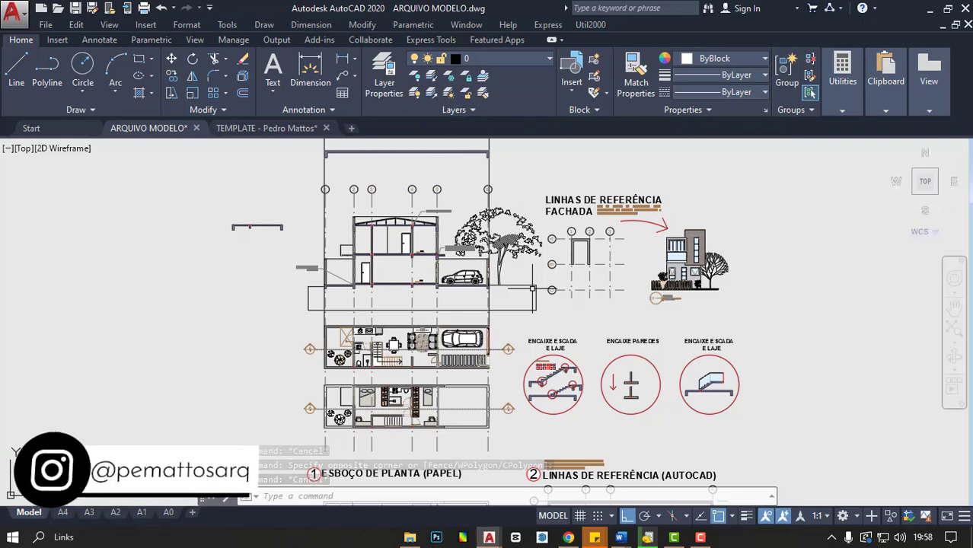